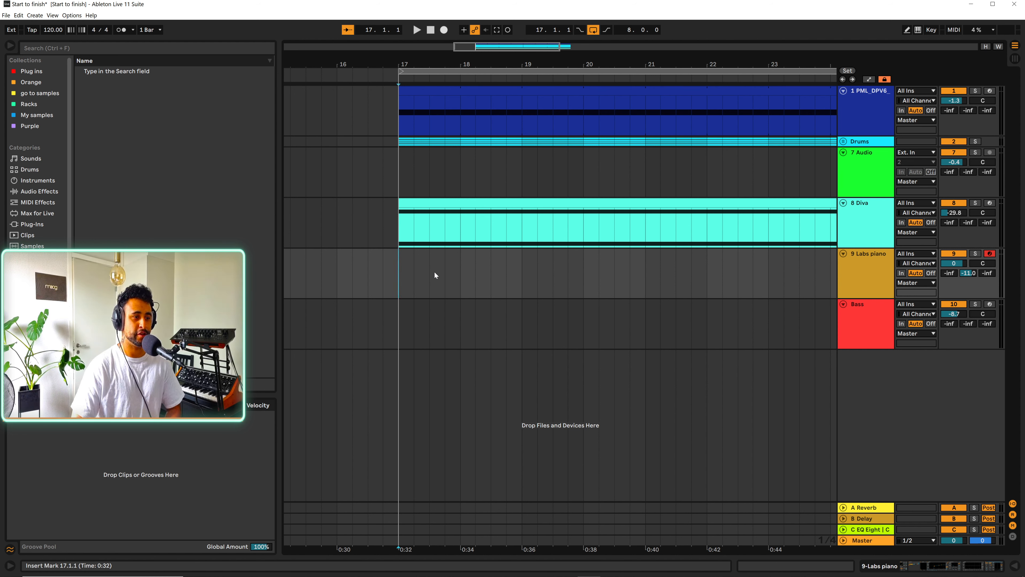
# Show the Labs piano track's device chain and examine the LABS Soft Piano instrument's interface.
pyautogui.click(856, 278)
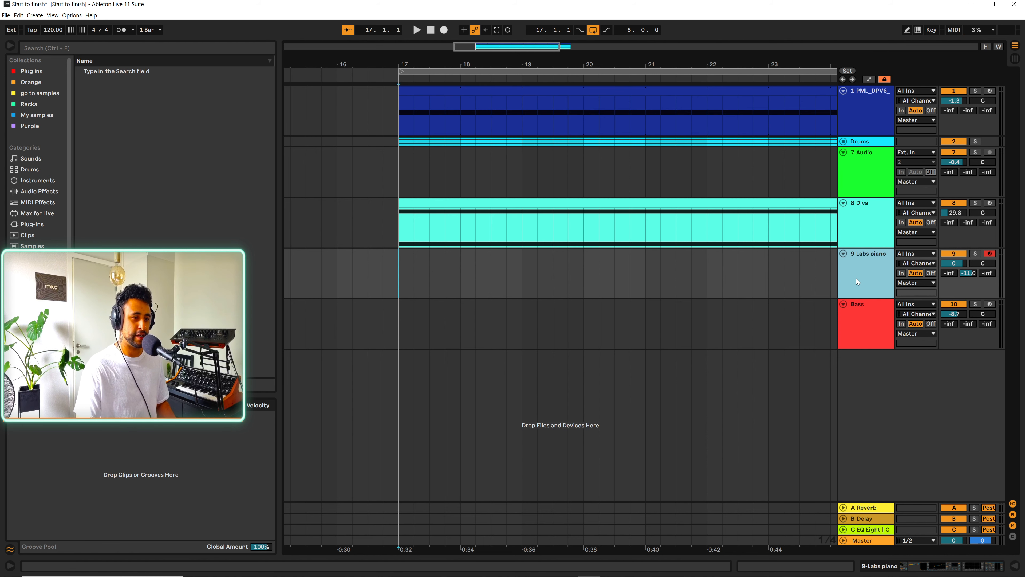
pyautogui.click(929, 567)
pyautogui.click(200, 448)
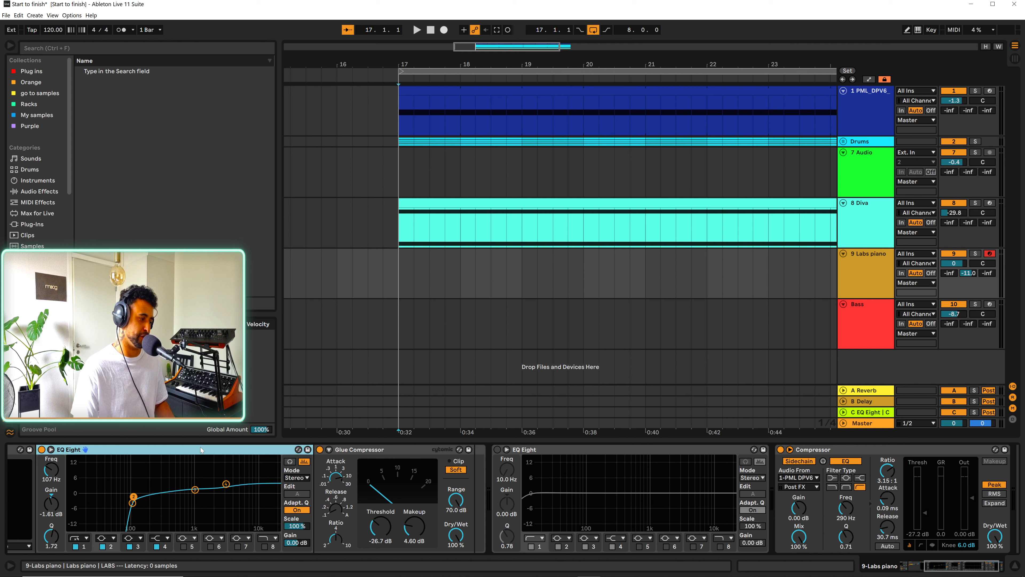
pyautogui.press('Left')
pyautogui.press('Left')
pyautogui.press('Left')
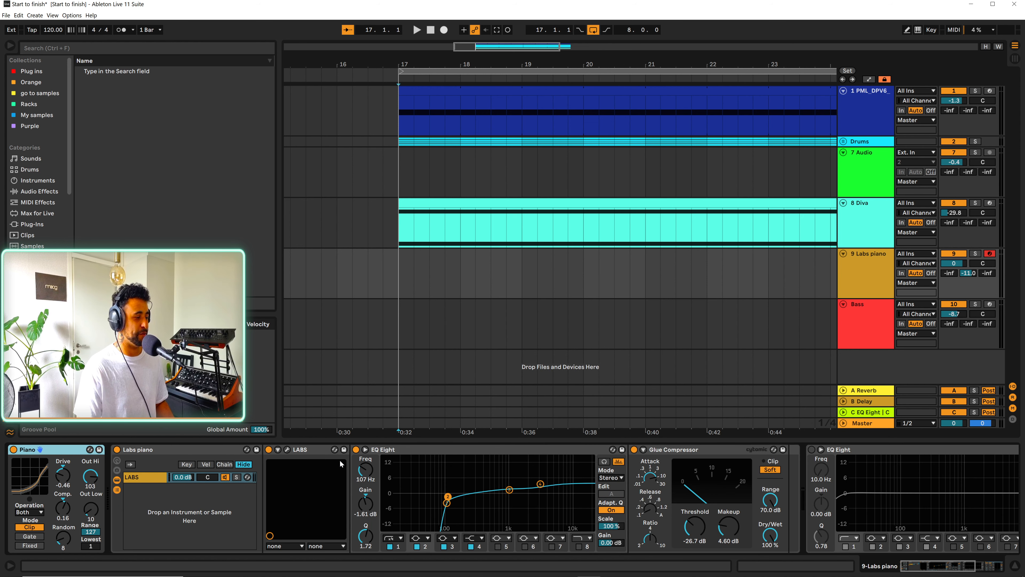
pyautogui.click(287, 449)
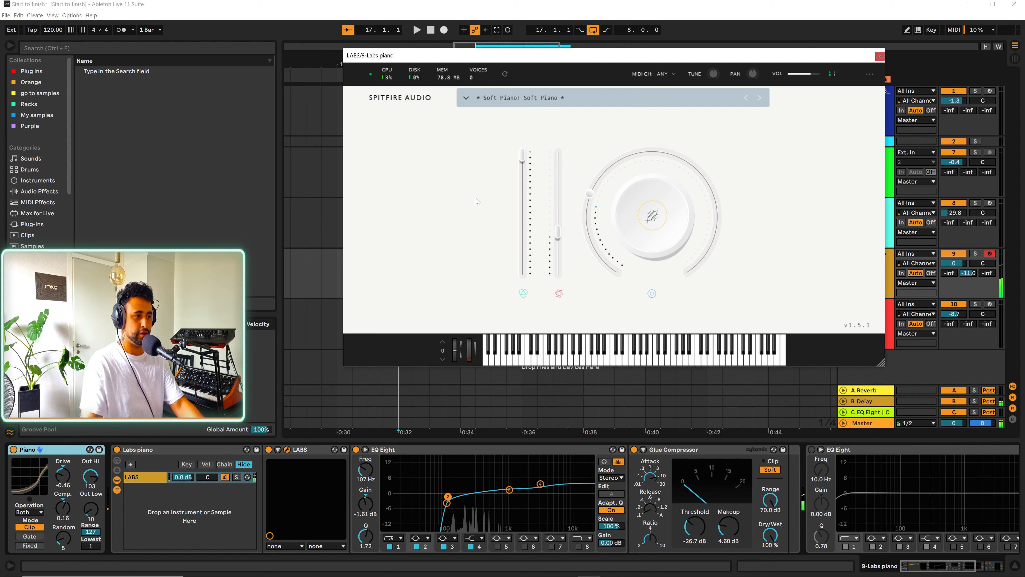
pyautogui.click(880, 56)
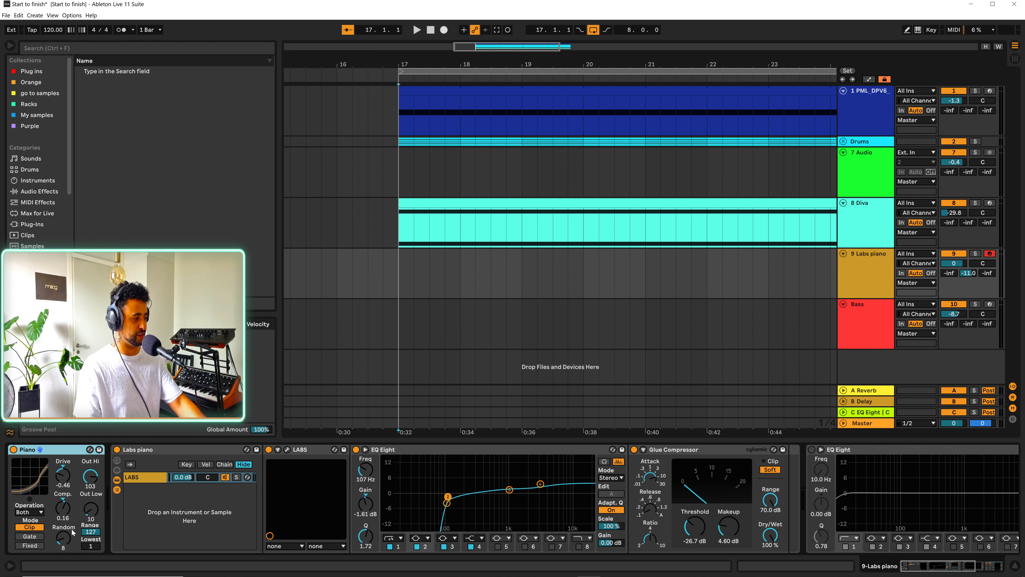
# Review the piano's Velocity, EQ Eight, Glue Compressor and sidechain Compressor devices, toggling the Velocity device to compare.
pyautogui.click(13, 450)
pyautogui.click(13, 449)
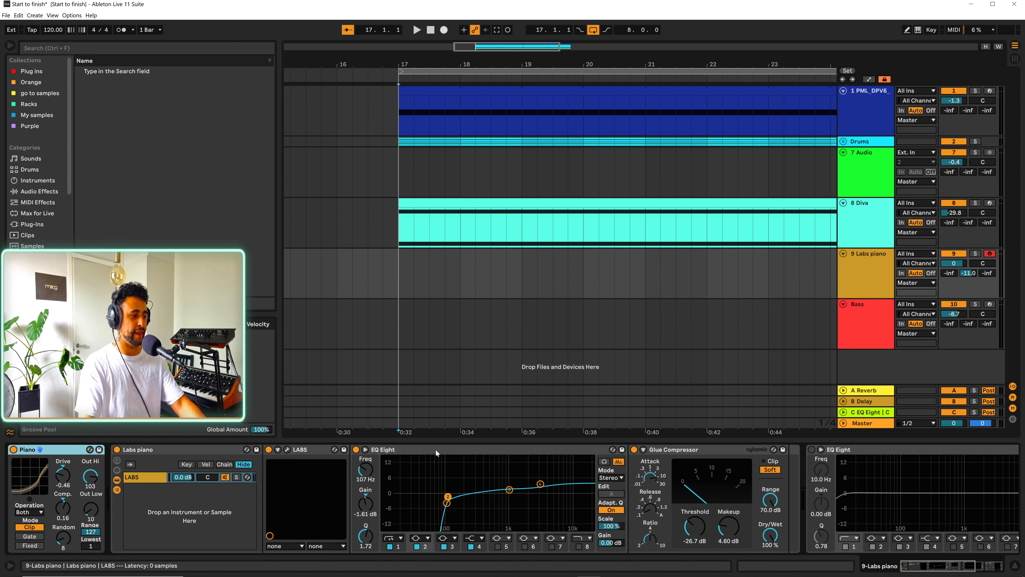
pyautogui.click(562, 463)
pyautogui.click(683, 457)
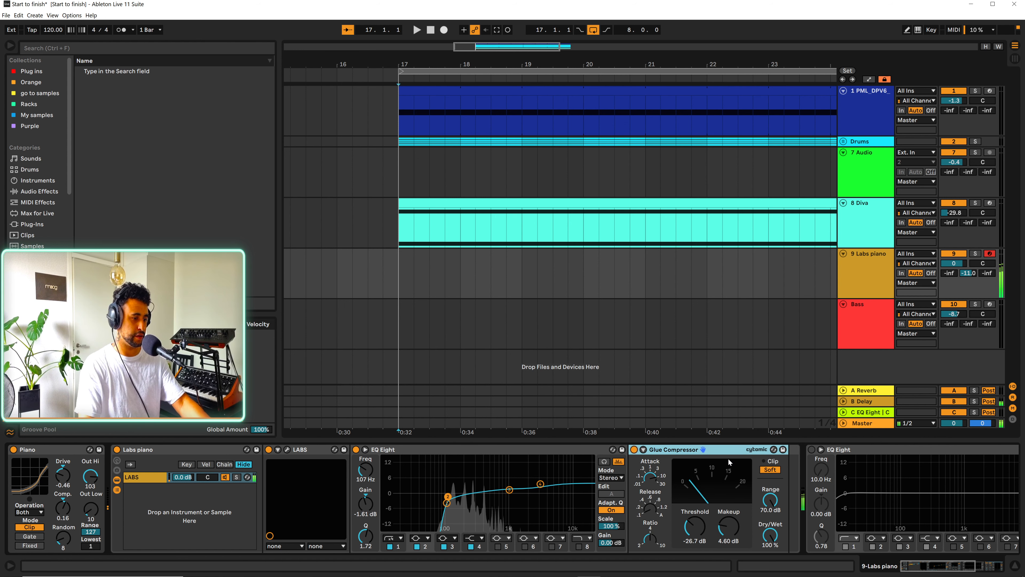
pyautogui.click(864, 450)
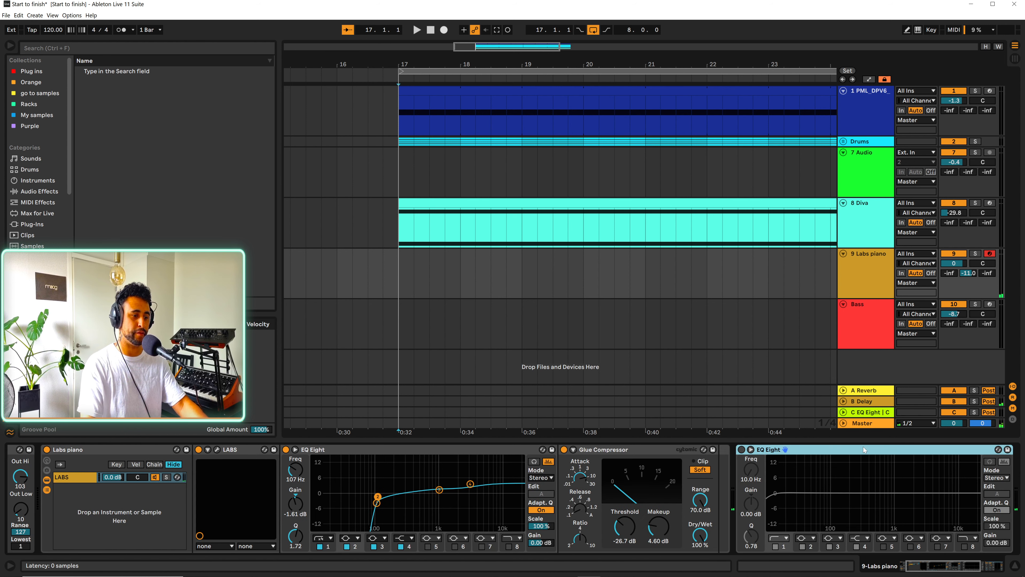
pyautogui.press('Right')
pyautogui.press('Right')
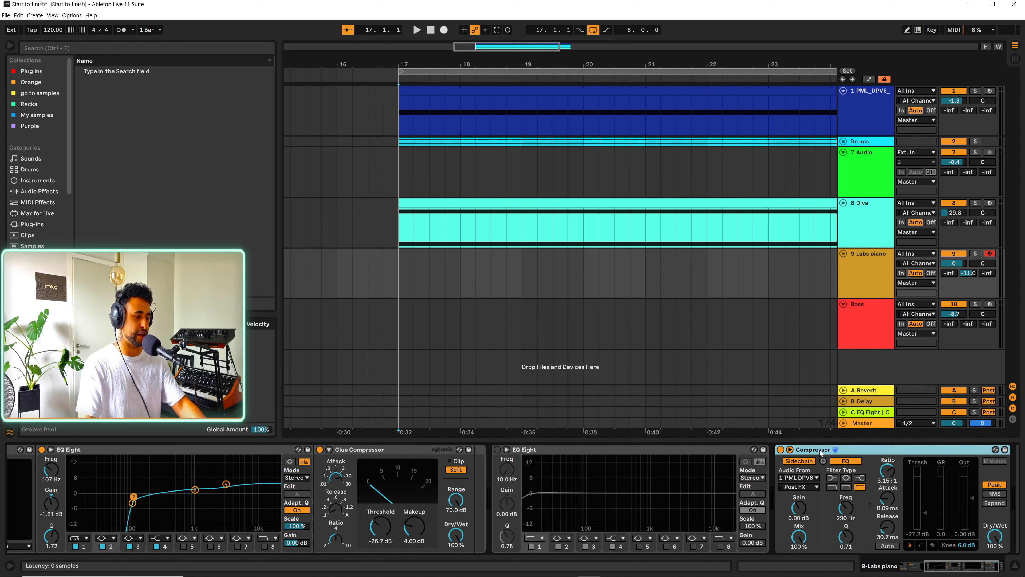
pyautogui.click(852, 498)
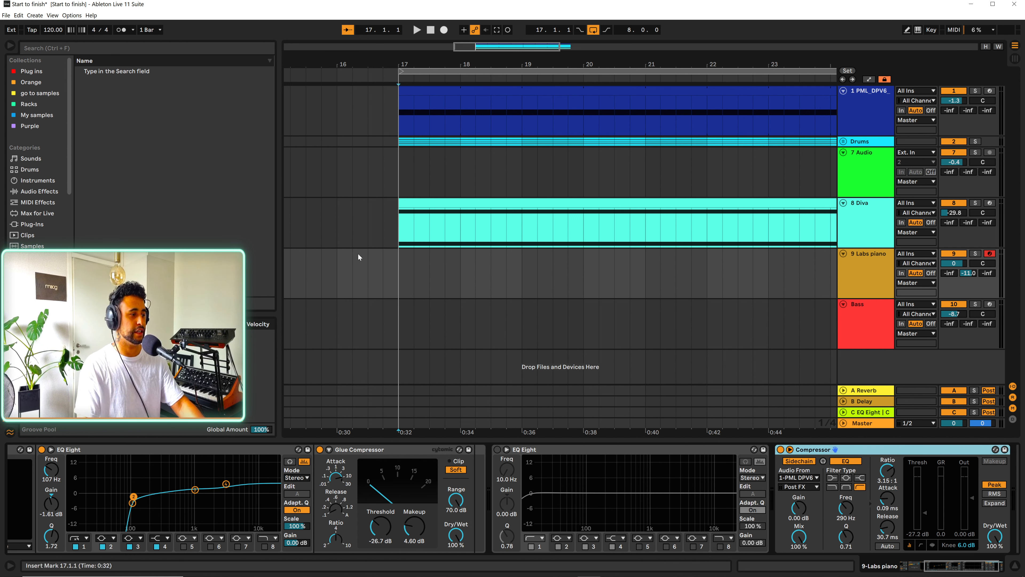
# Create an empty eight-bar MIDI clip on the Labs piano track from bar 17 to bar 25.
pyautogui.moveTo(400, 287); pyautogui.dragTo(527, 288)
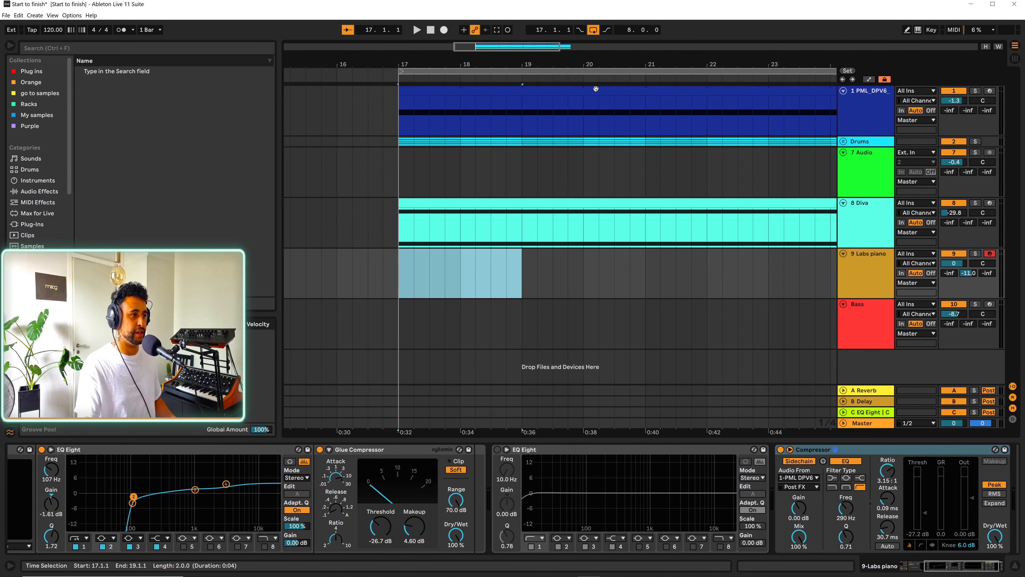
pyautogui.press('-')
pyautogui.moveTo(346, 270); pyautogui.dragTo(695, 269)
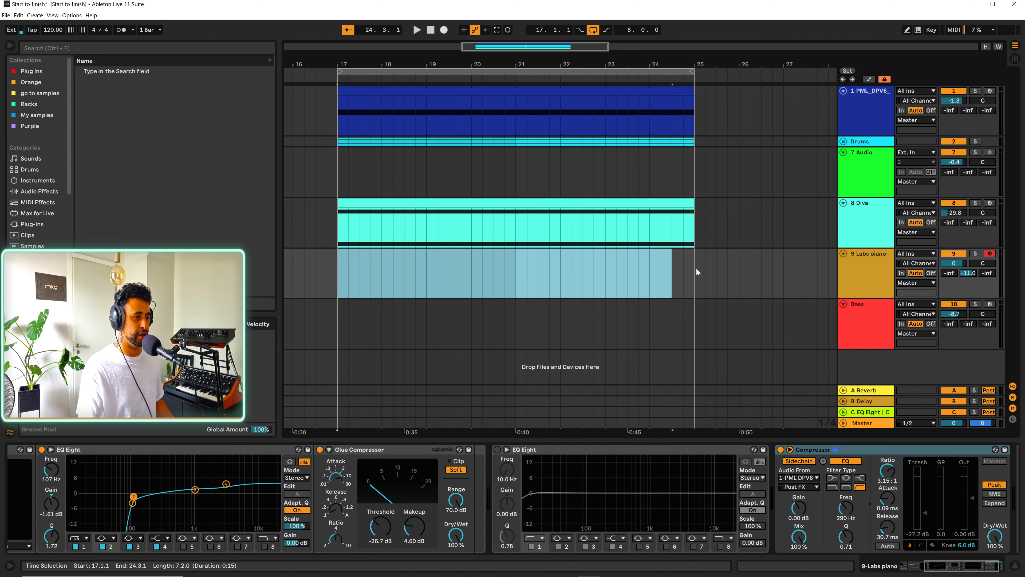
pyautogui.hotkey('ctrl', 'shift', 'm')
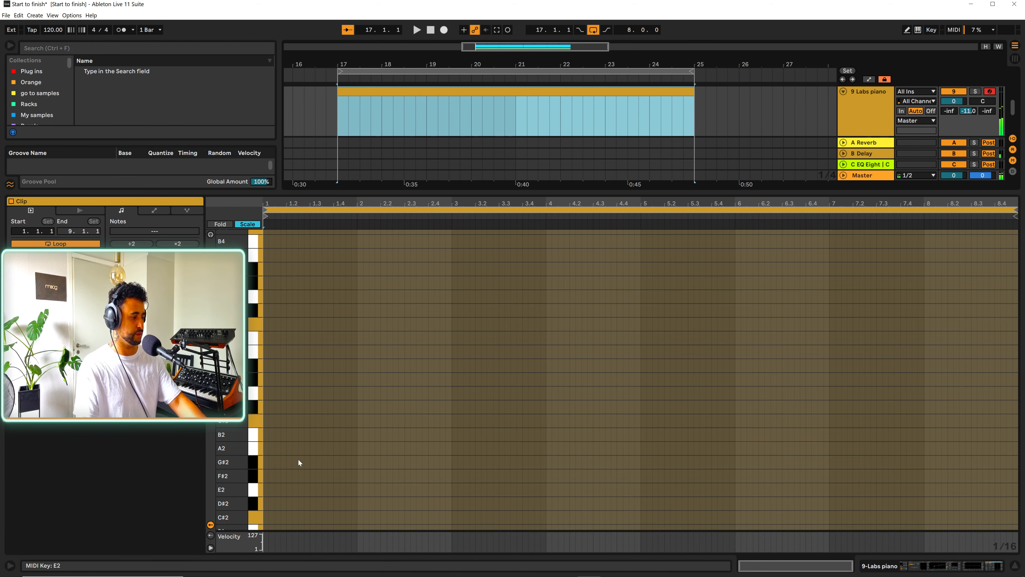
pyautogui.click(395, 398)
pyautogui.scroll(-3, 395, 398)
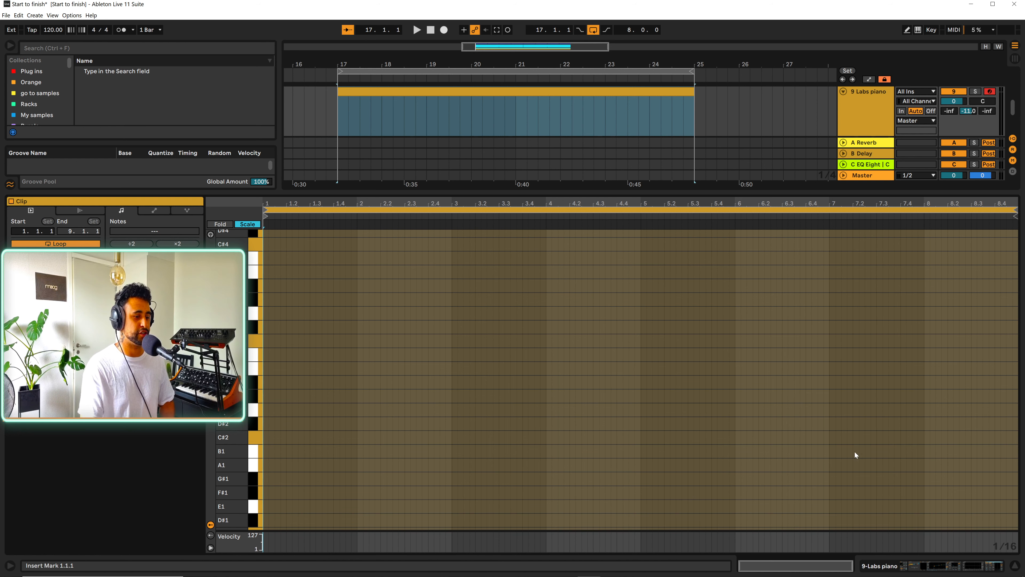
# Search the browser for "diva", load the Diva synth onto the Bass track and arm that track.
pyautogui.click(1015, 565)
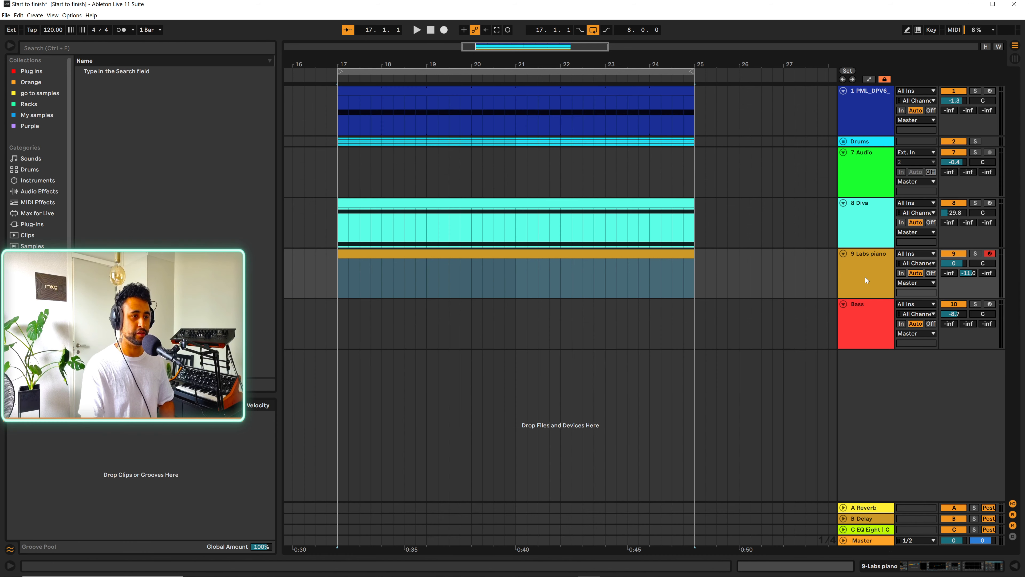
pyautogui.click(880, 322)
pyautogui.click(950, 567)
pyautogui.click(199, 49)
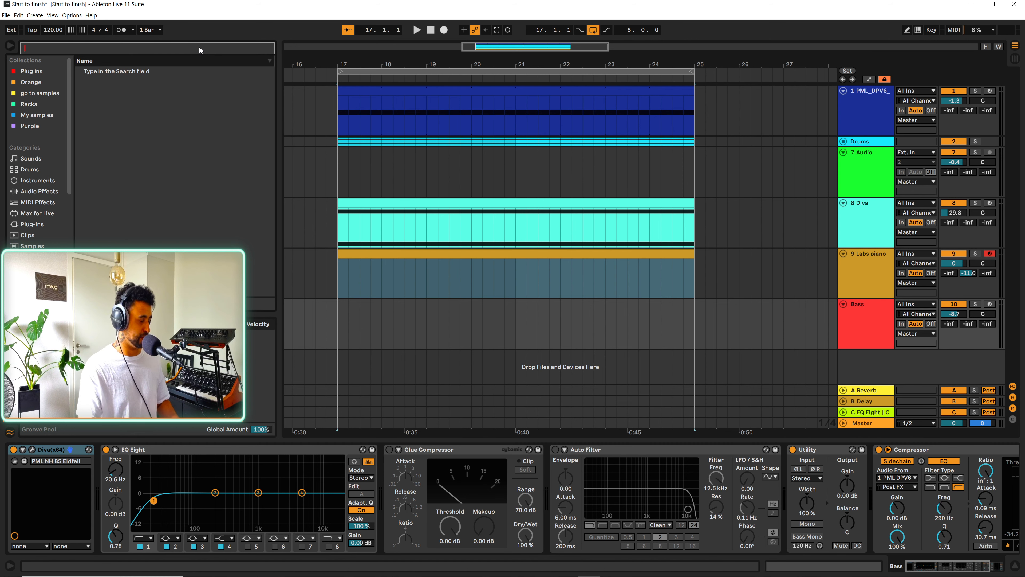
pyautogui.write('diva')
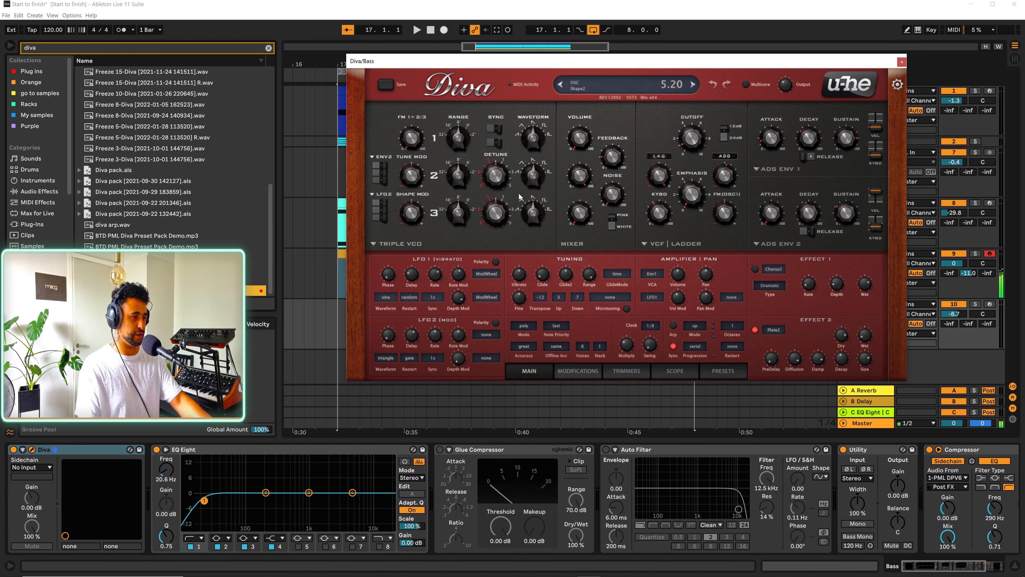
pyautogui.click(951, 309)
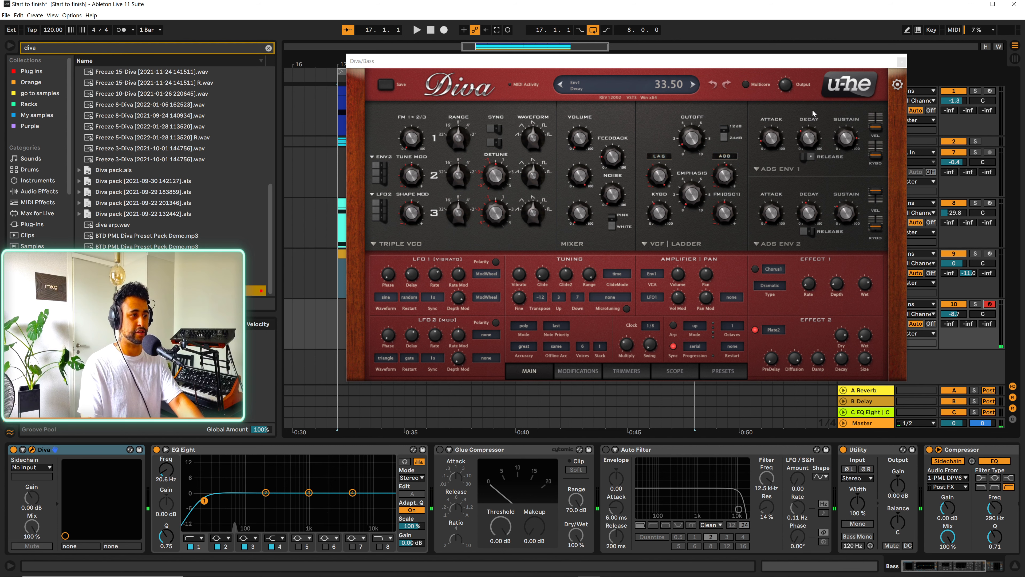
pyautogui.click(901, 62)
# Open the Labs piano track's MIDI clip for note editing.
pyautogui.click(861, 289)
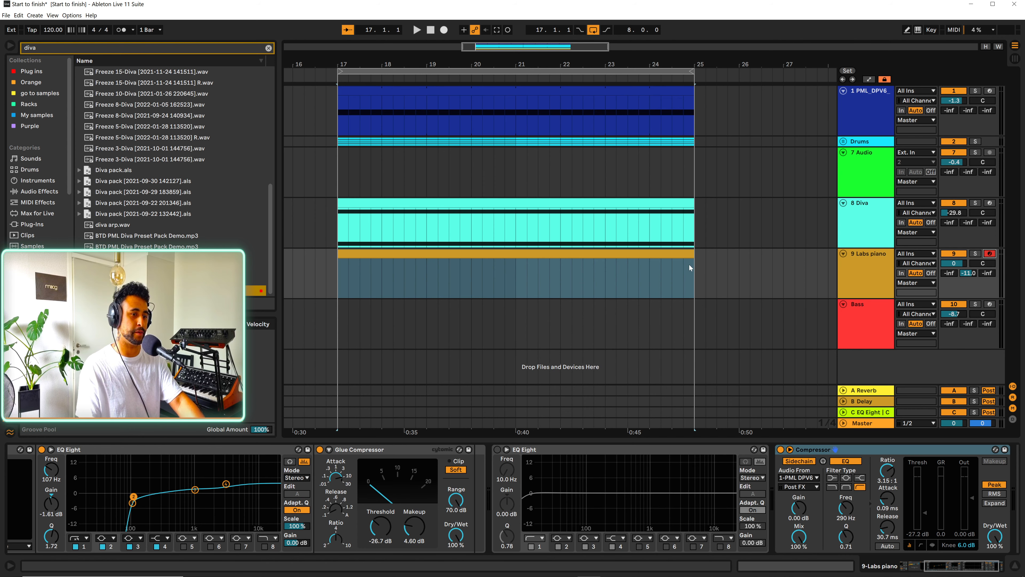
pyautogui.click(421, 252)
pyautogui.doubleClick(421, 251)
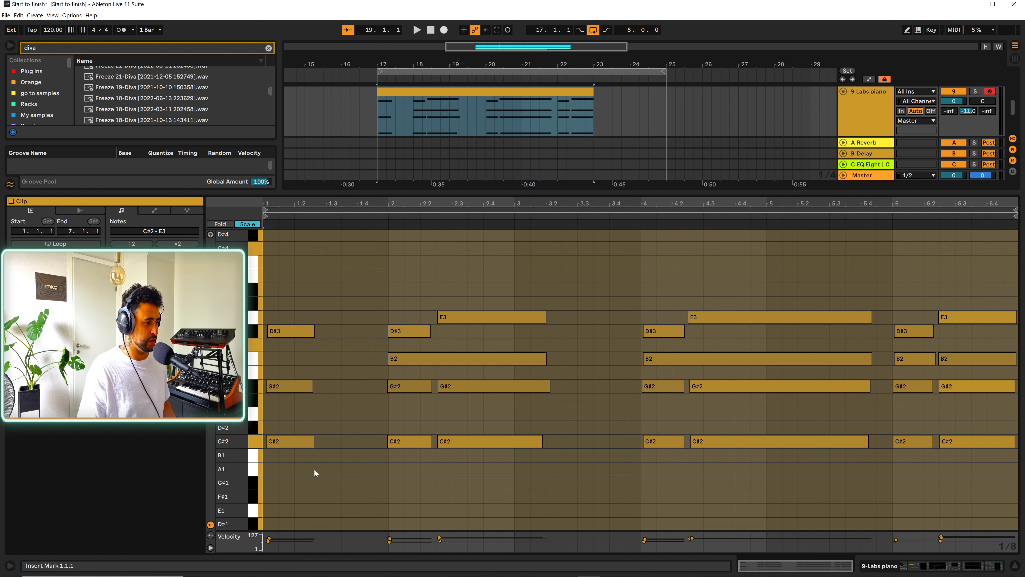
# Delete the clip's first chord and move the following two chords back to the start of bar 1.
pyautogui.moveTo(279, 480); pyautogui.dragTo(288, 279)
pyautogui.press('Delete')
pyautogui.moveTo(384, 465); pyautogui.dragTo(505, 317)
pyautogui.press('Left')
pyautogui.press('Left')
pyautogui.press('Left')
pyautogui.press('Left')
pyautogui.press('Left')
pyautogui.press('Left')
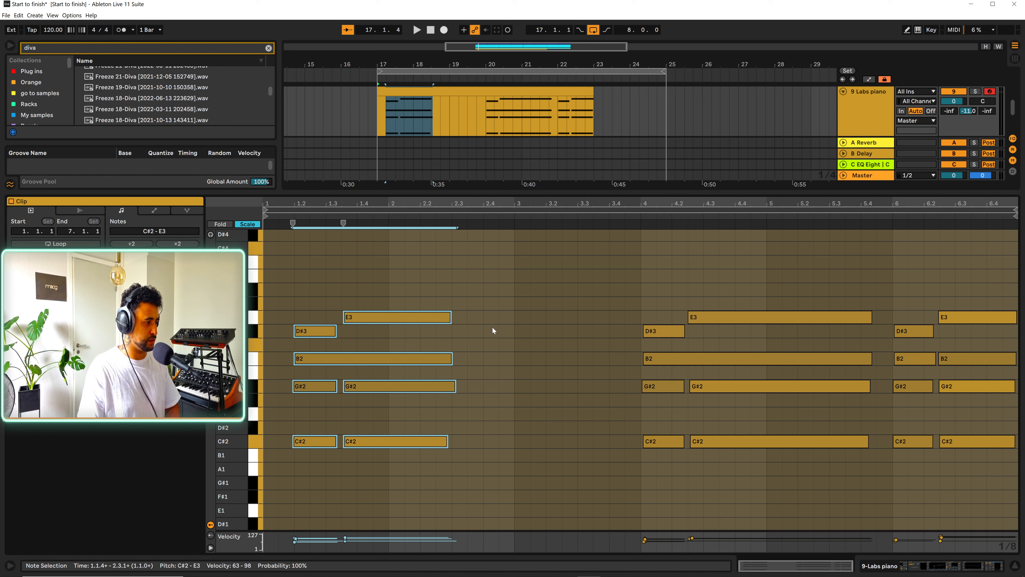
pyautogui.click(326, 475)
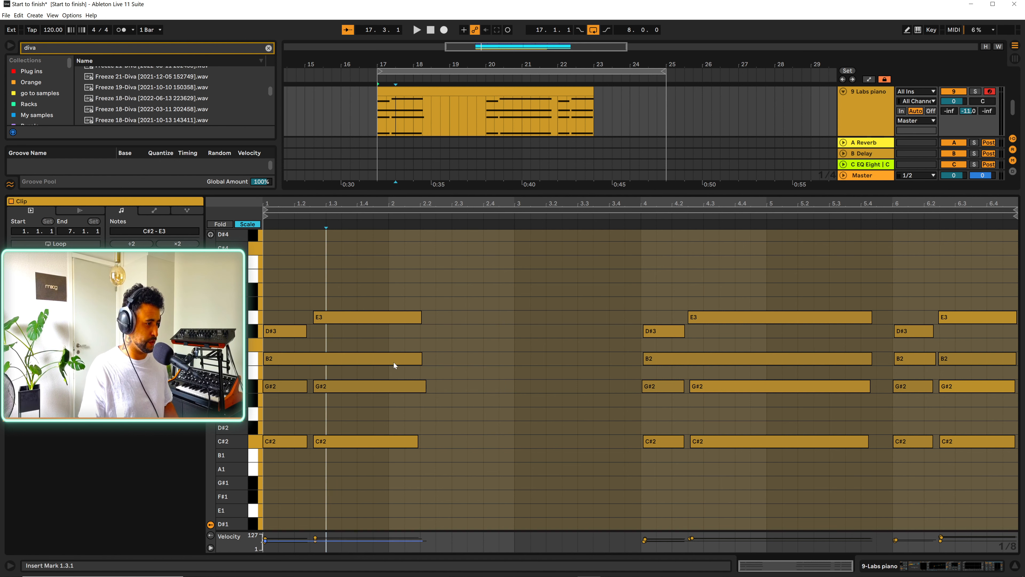
# Split the opening long B2 note where the second chord begins, and nudge the second chord slightly earlier.
pyautogui.moveTo(422, 360); pyautogui.dragTo(336, 354)
pyautogui.press('space')
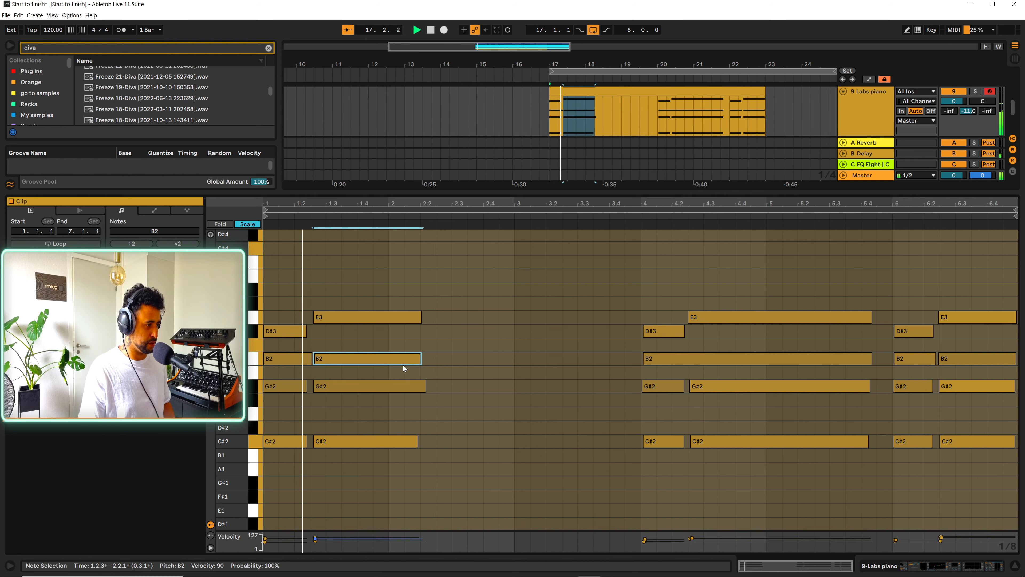
pyautogui.moveTo(362, 479); pyautogui.dragTo(387, 291)
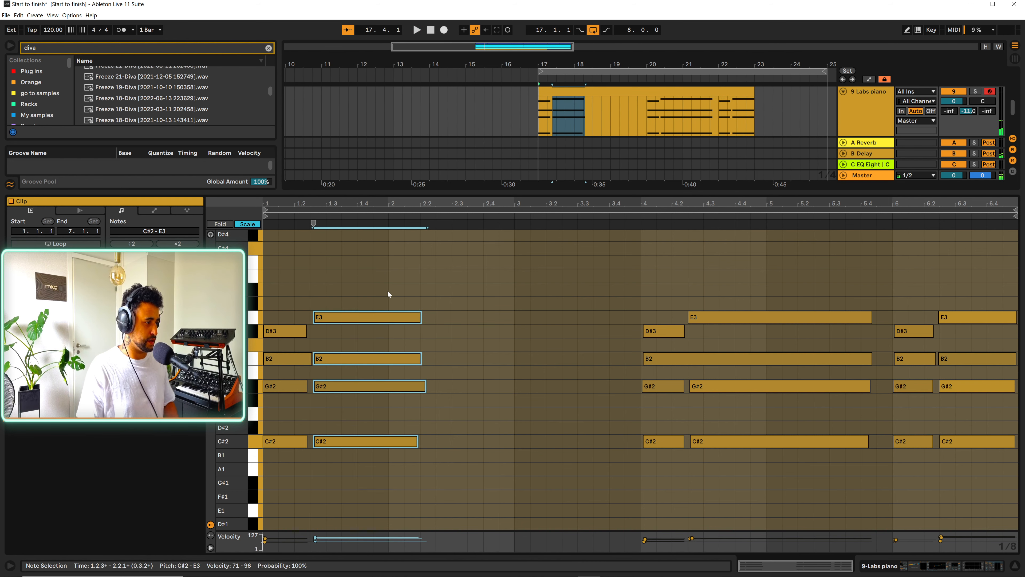
pyautogui.hotkey('alt', 'Left')
pyautogui.press('space')
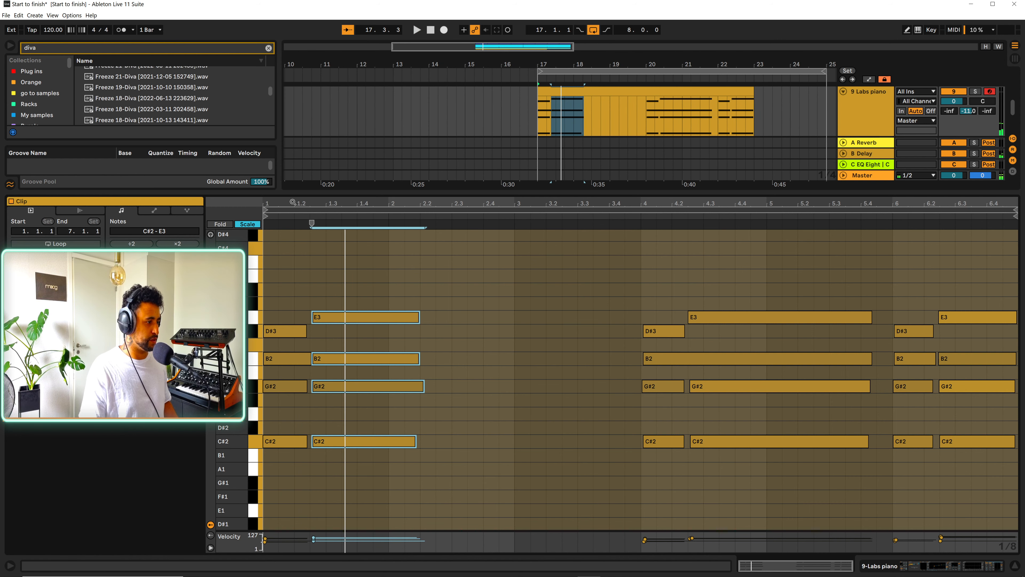
pyautogui.moveTo(293, 202); pyautogui.dragTo(298, 307)
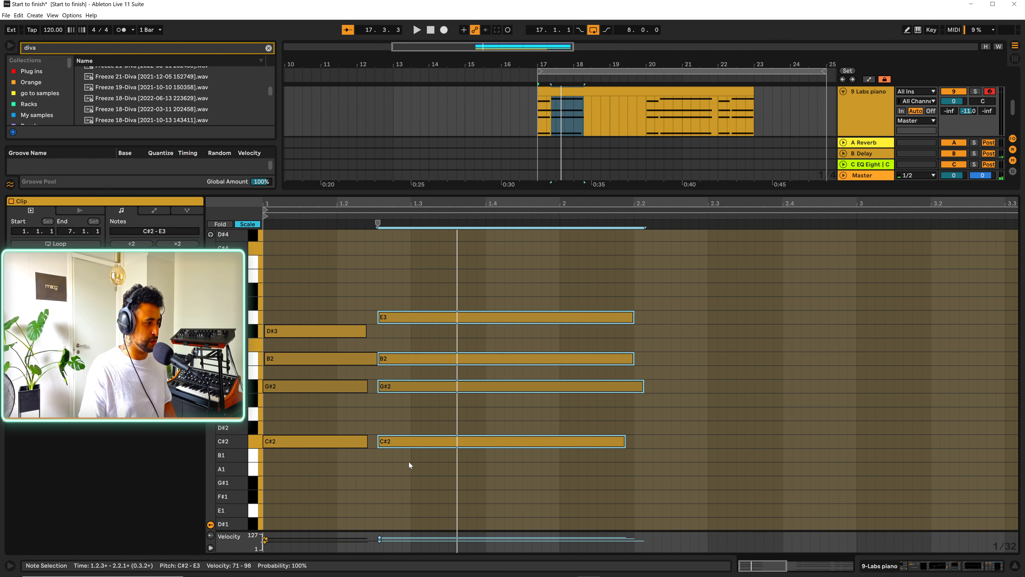
pyautogui.hotkey('alt', 'Left')
pyautogui.press('space')
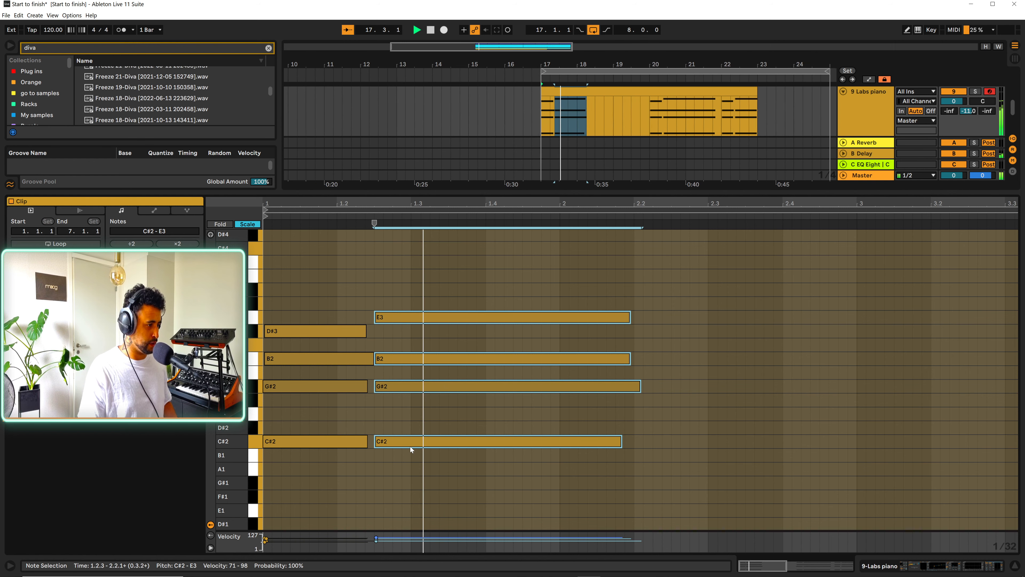
# Trim the starts of the second chord's E3 and B2 notes slightly later, onto the 1.2.3 grid position.
pyautogui.moveTo(375, 199); pyautogui.dragTo(380, 317)
pyautogui.click(374, 339)
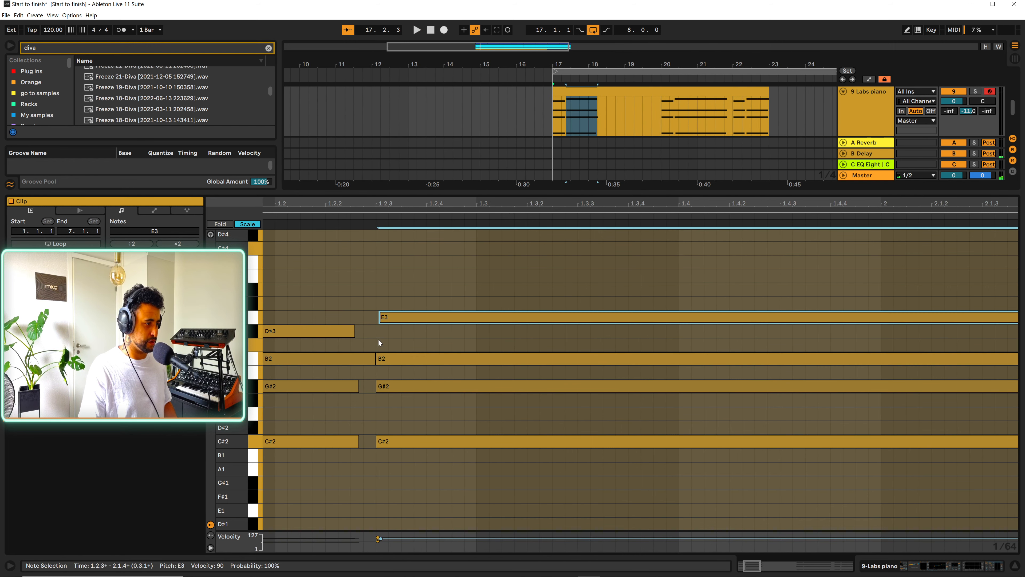
pyautogui.moveTo(377, 355); pyautogui.dragTo(380, 355)
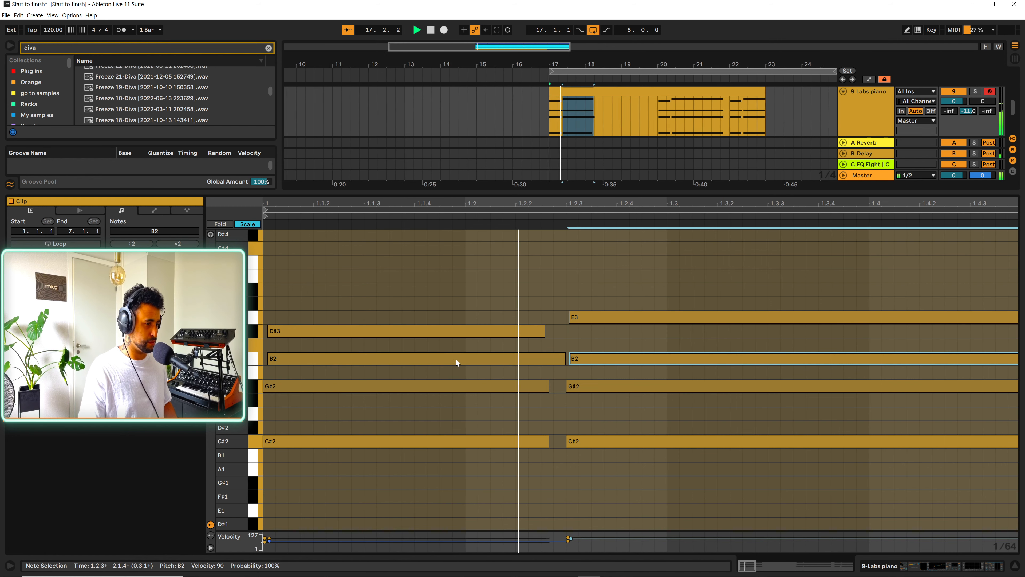
pyautogui.press('space')
# Extend the first chord's D#3, G#2 and C#2 notes up to the start of the second chord.
pyautogui.moveTo(407, 199); pyautogui.dragTo(407, 99)
pyautogui.moveTo(348, 333); pyautogui.dragTo(356, 332)
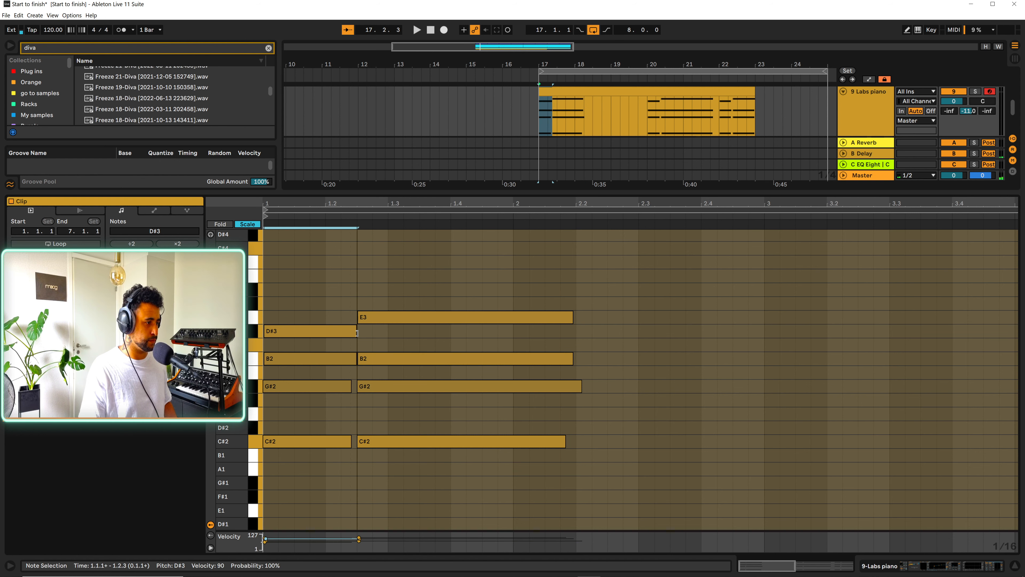
pyautogui.moveTo(349, 390); pyautogui.dragTo(355, 390)
pyautogui.press('space')
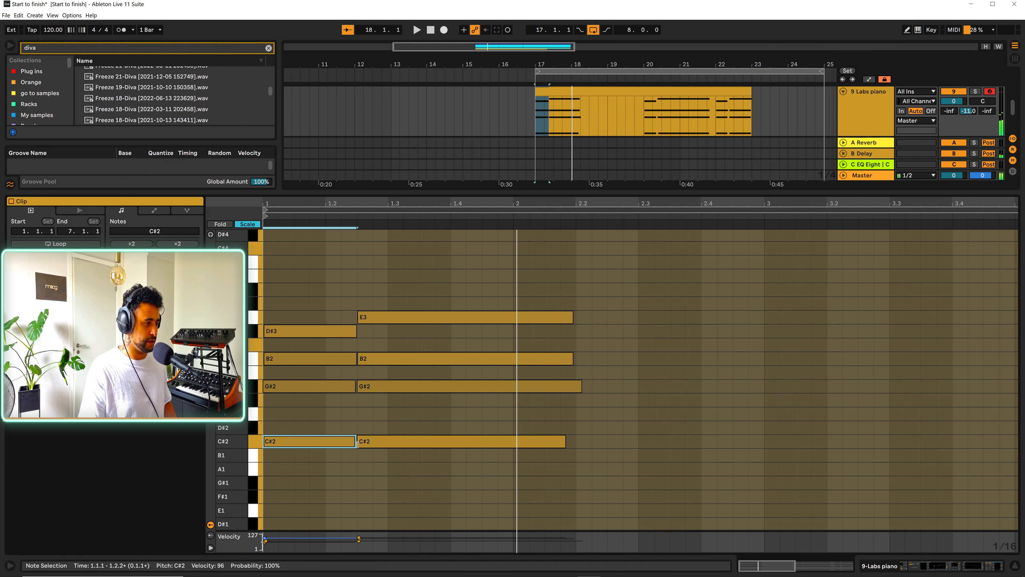
pyautogui.moveTo(350, 446); pyautogui.dragTo(355, 445)
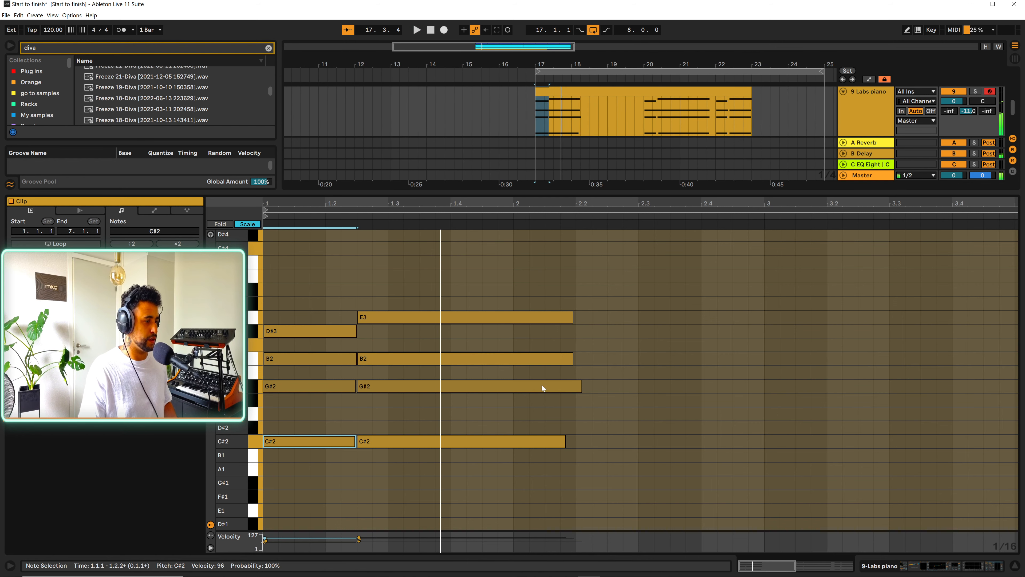
# Move the pair of chords from bar 6 to the start of bar 3.
pyautogui.press('-')
pyautogui.moveTo(415, 484); pyautogui.dragTo(388, 291)
pyautogui.moveTo(645, 477); pyautogui.dragTo(723, 297)
pyautogui.press('space')
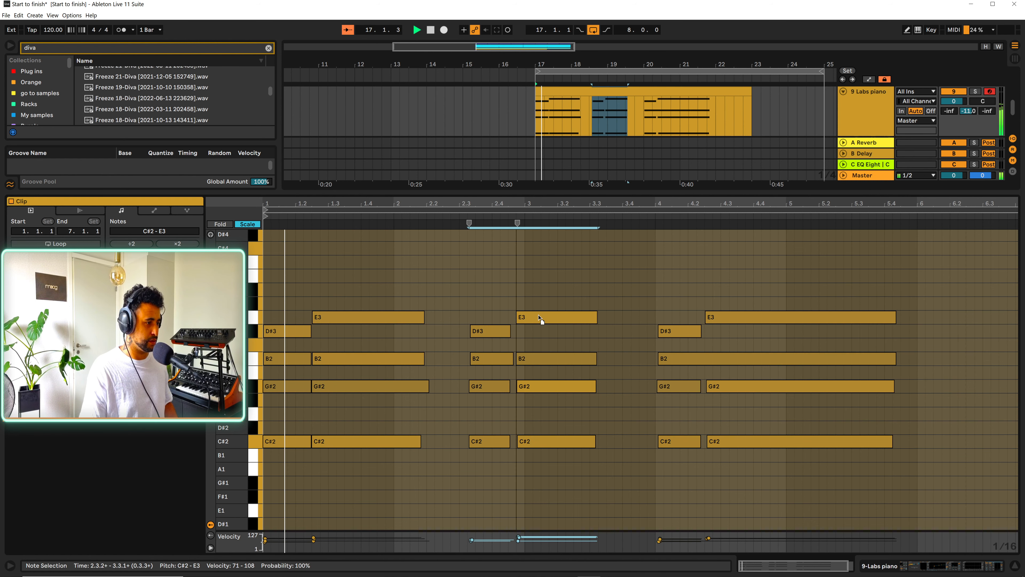
pyautogui.moveTo(536, 315); pyautogui.dragTo(593, 313)
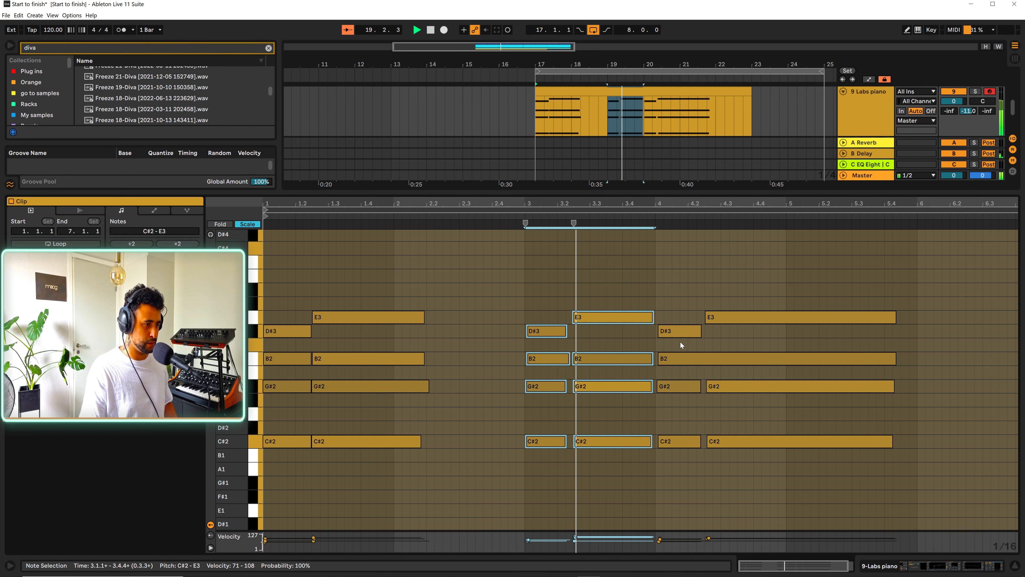
pyautogui.press('space')
# Lengthen all notes of the second chord so they last until about the start of bar 3.
pyautogui.moveTo(408, 489); pyautogui.dragTo(530, 319)
pyautogui.press('space')
pyautogui.click(546, 392)
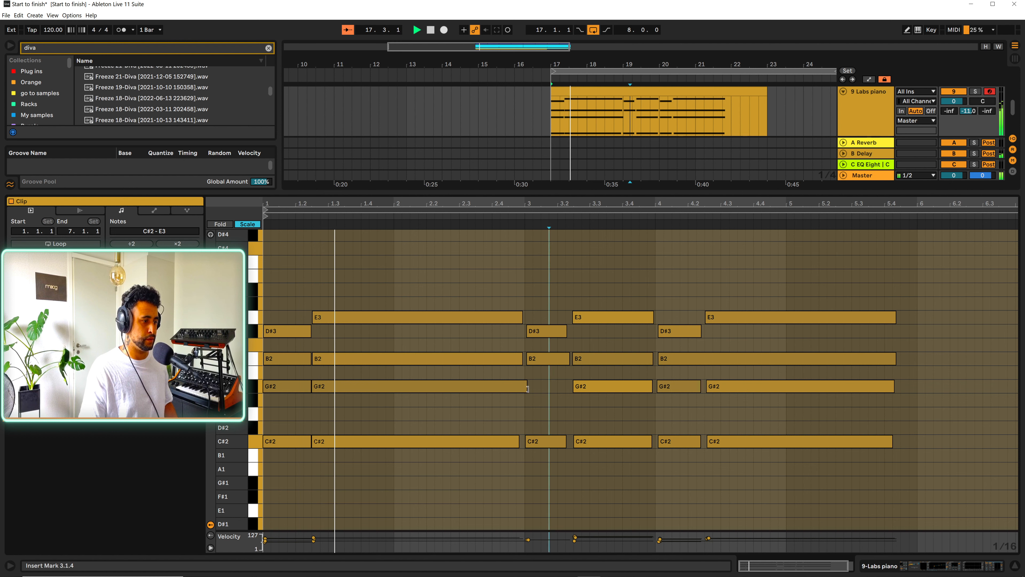
# Replace the chord notes from the start of bar 3 with a copy of the first two chords.
pyautogui.moveTo(527, 389); pyautogui.dragTo(550, 384)
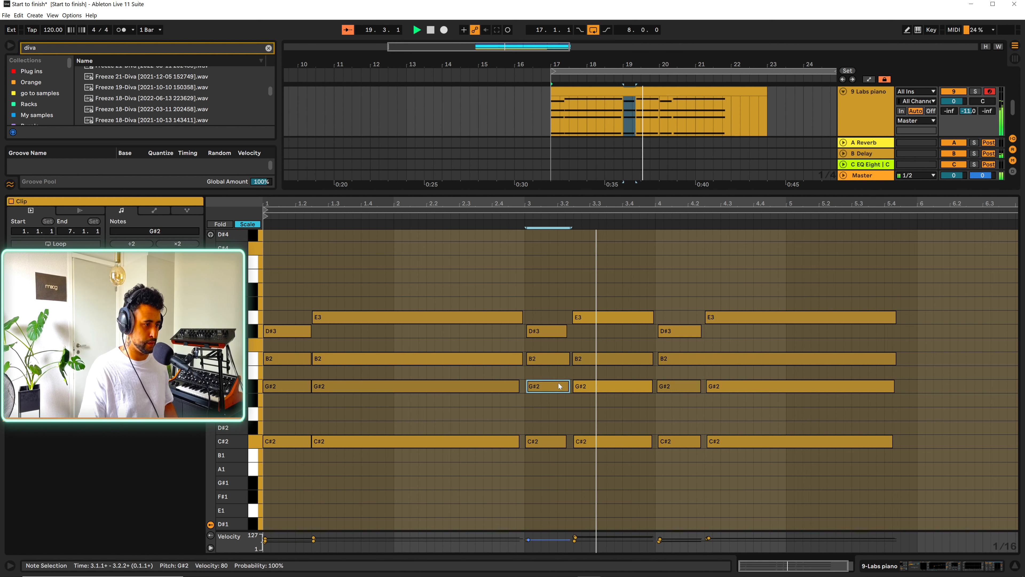
pyautogui.moveTo(281, 477); pyautogui.dragTo(624, 327)
pyautogui.click(573, 316)
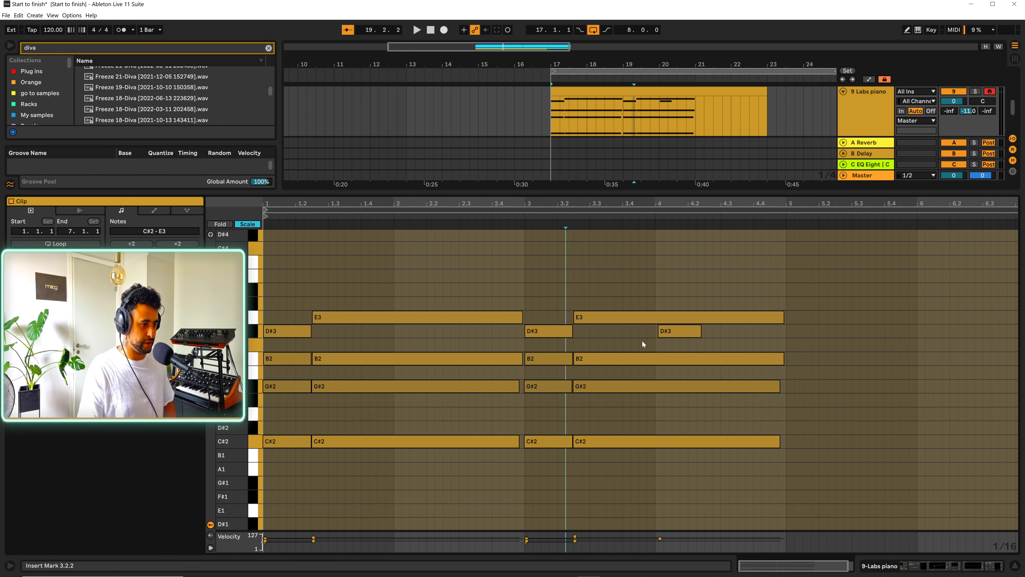
# Delete the leftover D#3 note at bar 4 and shorten the copied second chord's notes to end at the start of bar 4.
pyautogui.doubleClick(670, 331)
pyautogui.press('space')
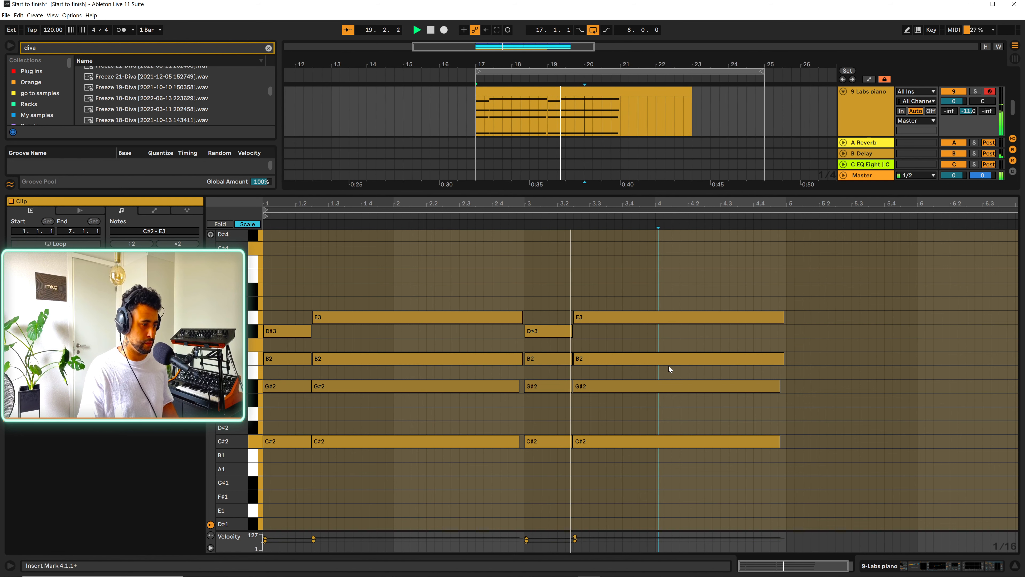
pyautogui.moveTo(767, 470); pyautogui.dragTo(655, 315)
pyautogui.click(680, 378)
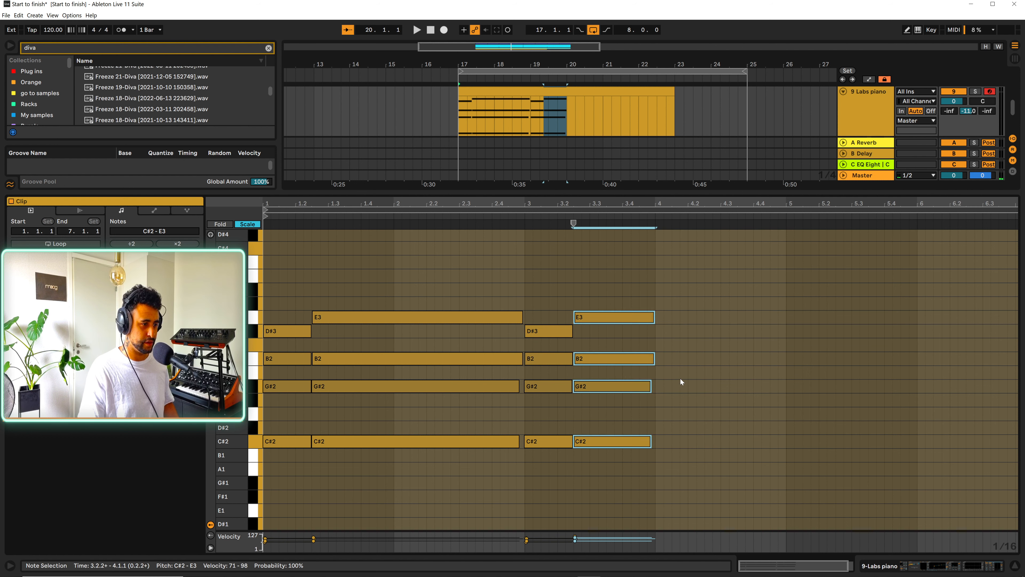
# Copy the last C#2 note down to A1 at the start of bar 4 and make the original C#2 reach bar 4.
pyautogui.click(602, 441)
pyautogui.hotkey('ctrl', 'd')
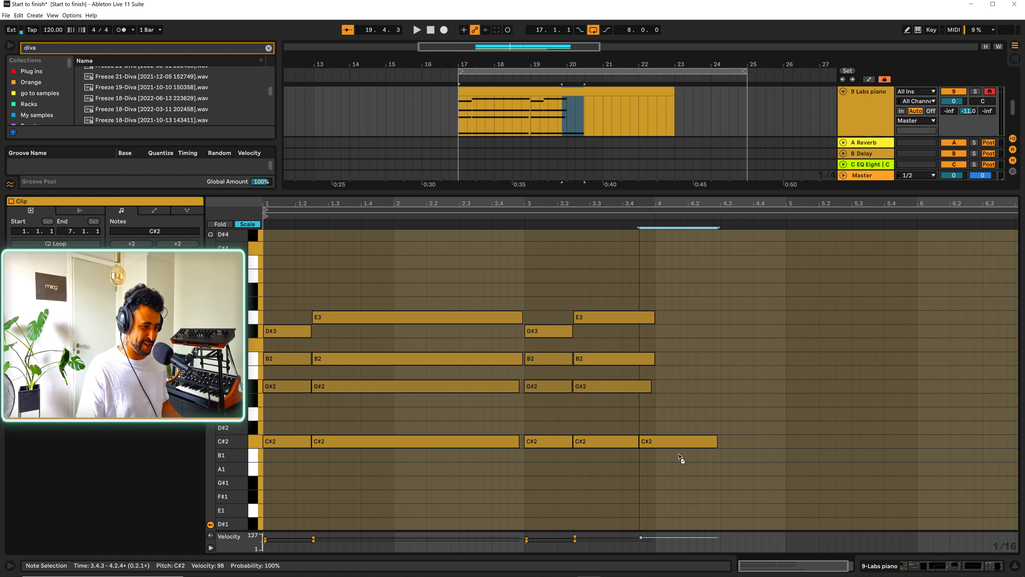
pyautogui.moveTo(680, 443); pyautogui.dragTo(683, 471)
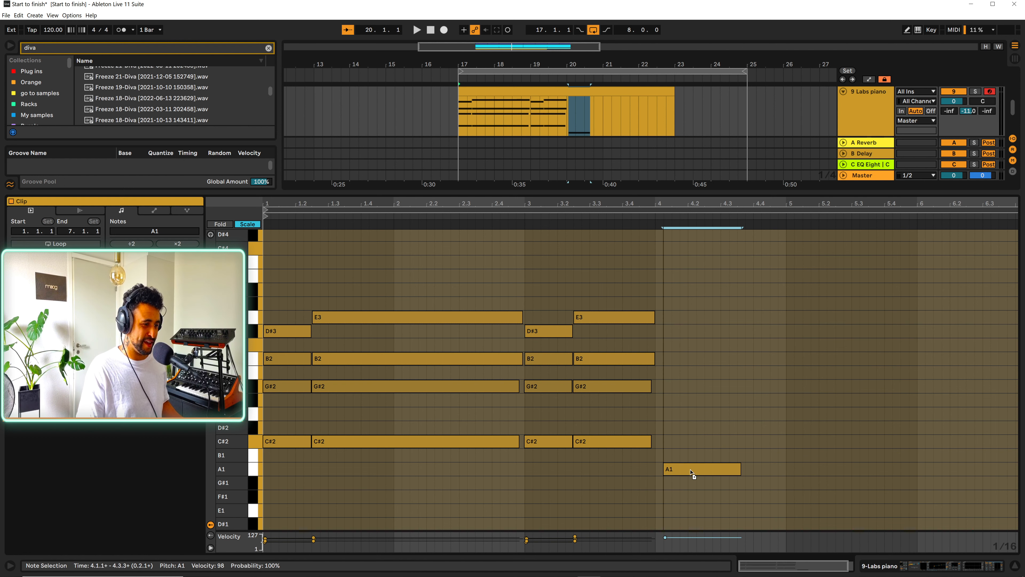
pyautogui.click(650, 441)
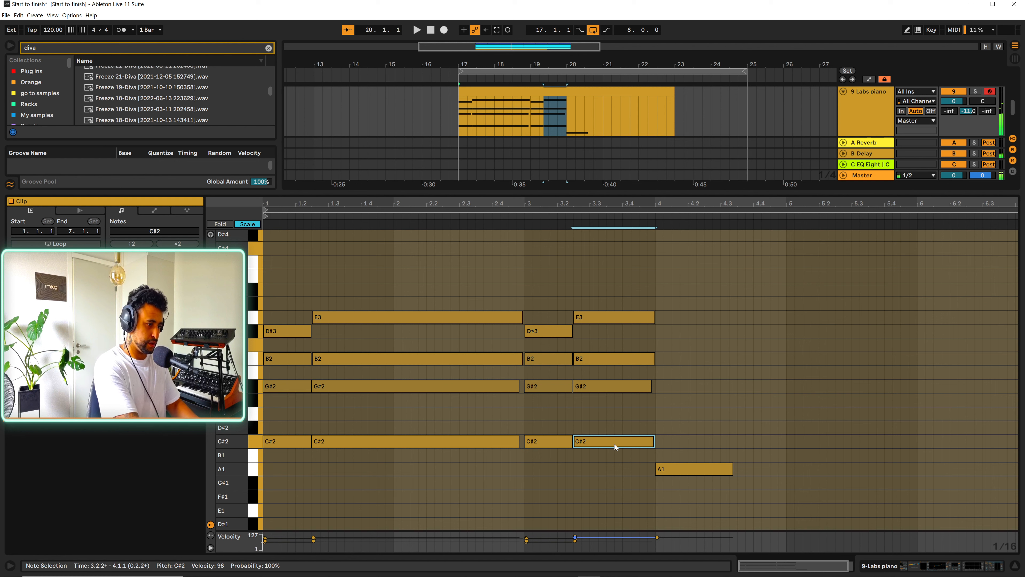
# Capture a played A1, C#2, E2 and G#2 chord in bar 4 and delete the short A1 note before it.
pyautogui.press('space')
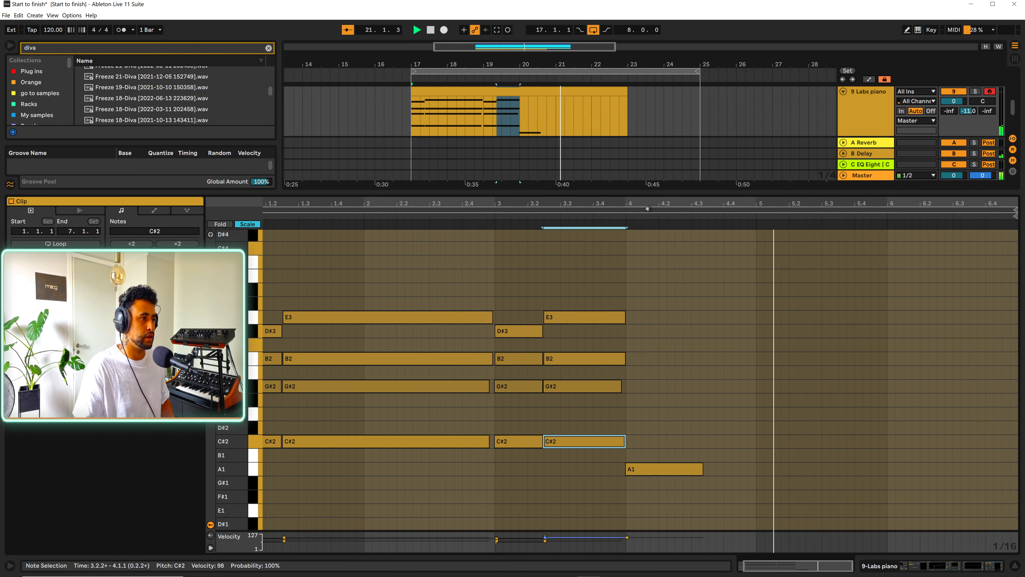
pyautogui.click(497, 30)
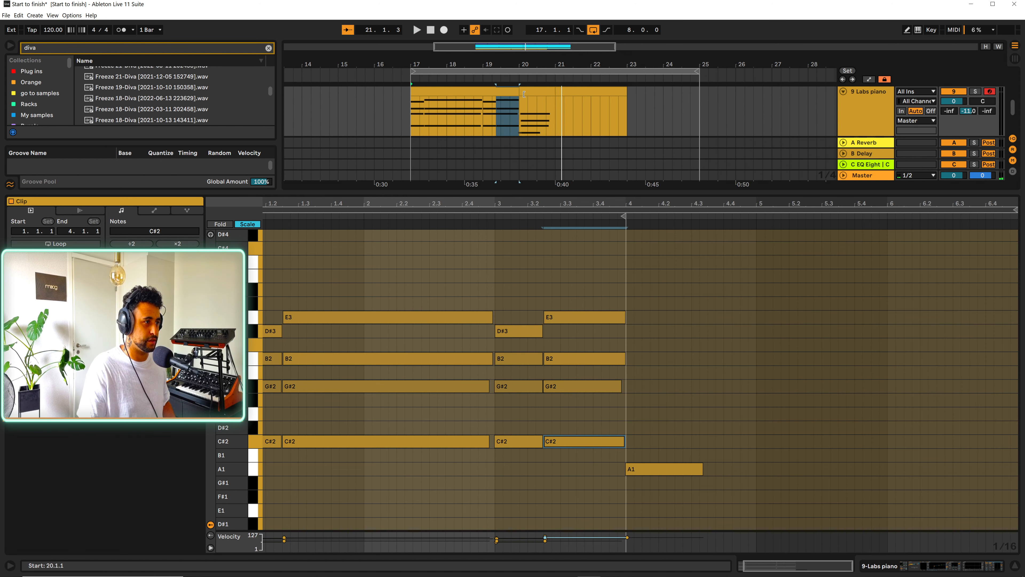
pyautogui.moveTo(518, 92); pyautogui.dragTo(555, 94)
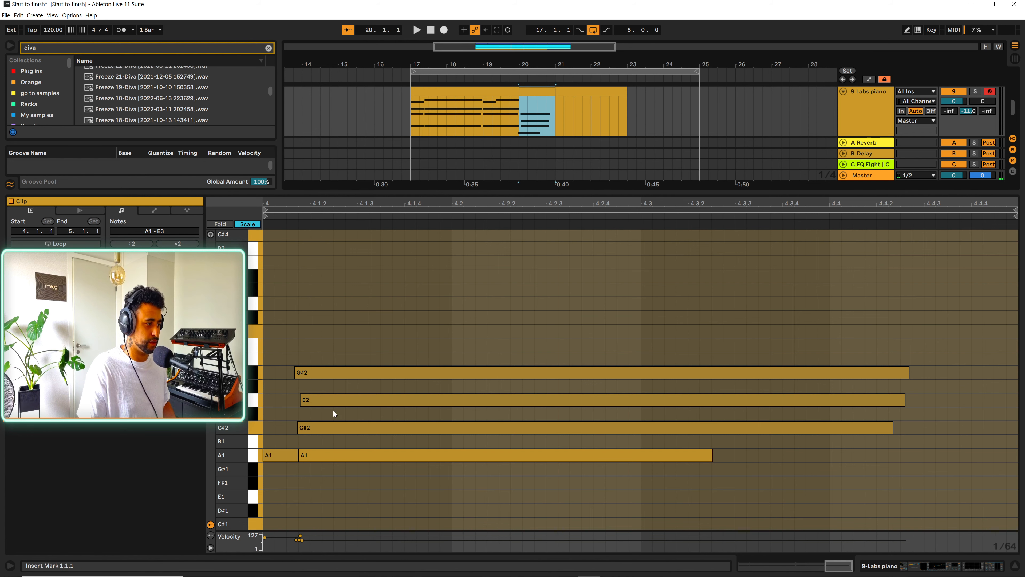
pyautogui.moveTo(267, 484); pyautogui.dragTo(277, 437)
pyautogui.press('Delete')
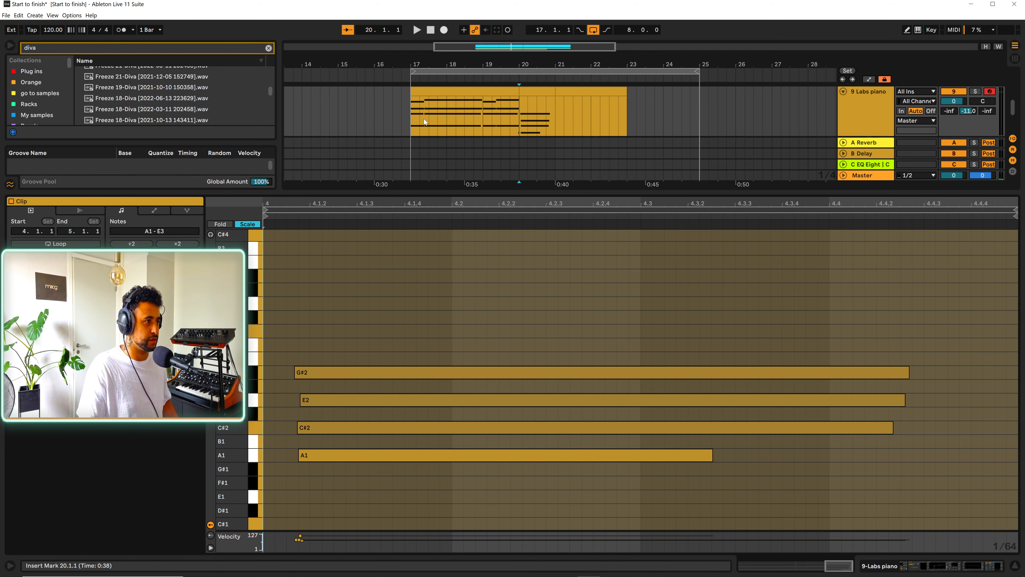
# Consolidate the piano clips from bar 17 into one clip and shift the captured four-note chord onto the start of bar 4.
pyautogui.moveTo(410, 117); pyautogui.dragTo(557, 103)
pyautogui.hotkey('ctrl', 'j')
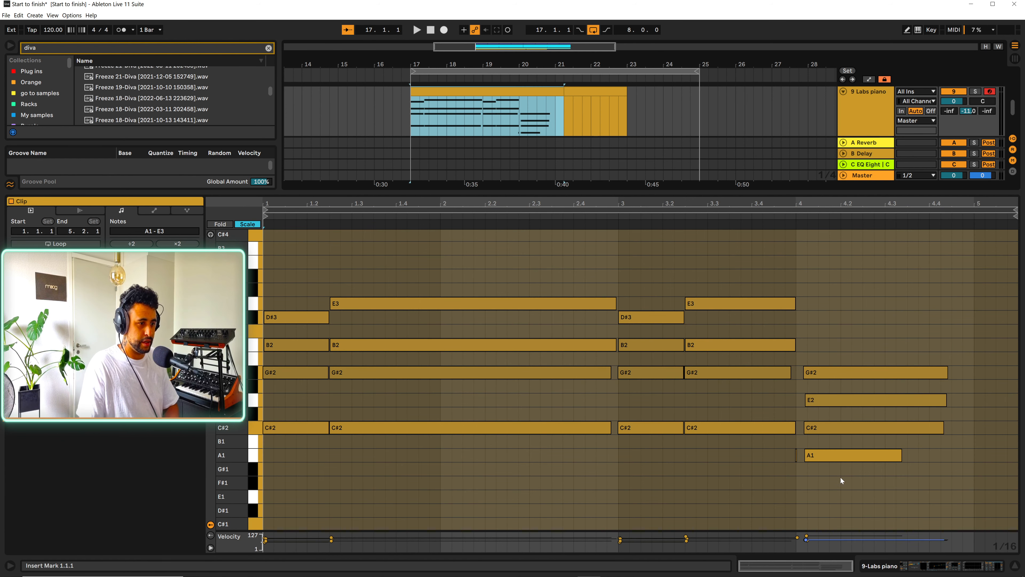
pyautogui.moveTo(842, 490); pyautogui.dragTo(836, 359)
pyautogui.press('Left')
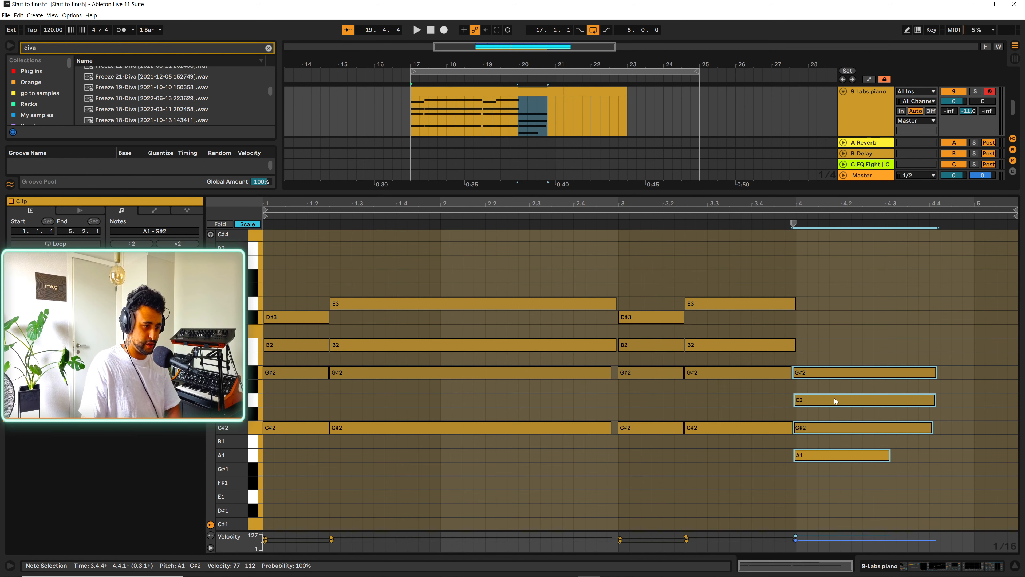
pyautogui.moveTo(834, 400); pyautogui.dragTo(838, 401)
pyautogui.moveTo(774, 457)
pyautogui.mouseDown()
pyautogui.moveTo(796, 455)
pyautogui.moveTo(774, 452)
pyautogui.mouseUp()
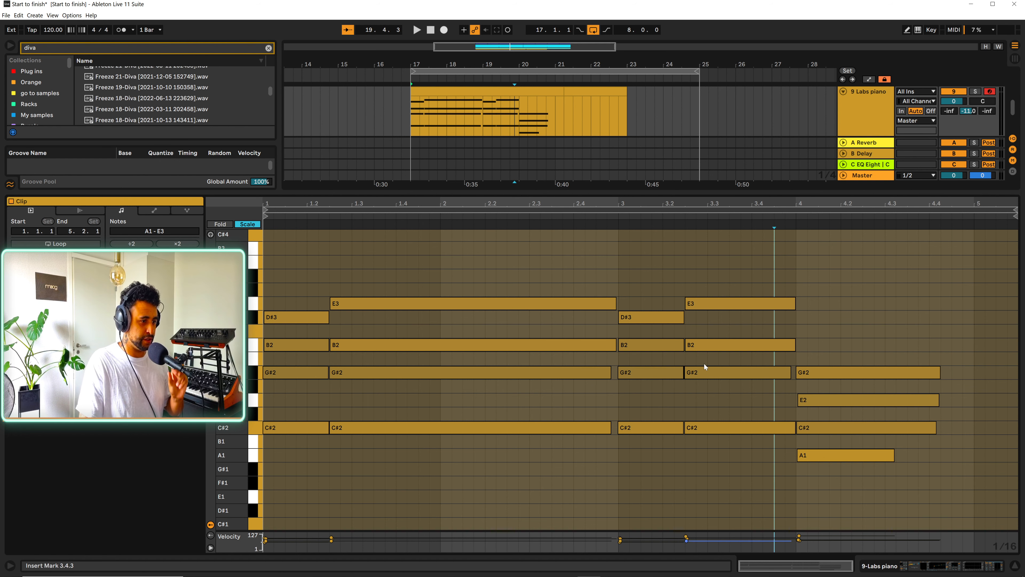
pyautogui.scroll(3, 698, 375)
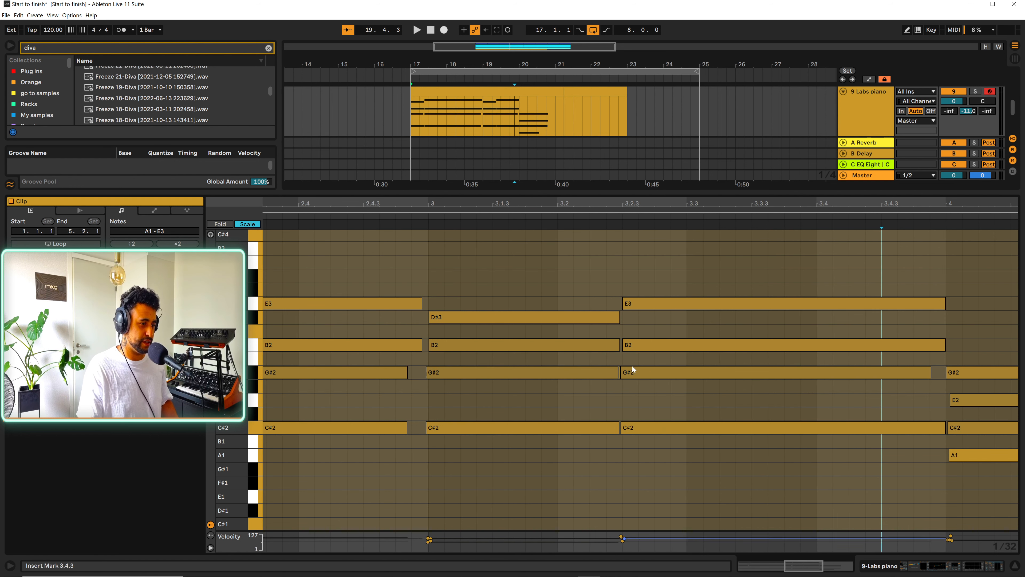
pyautogui.click(619, 374)
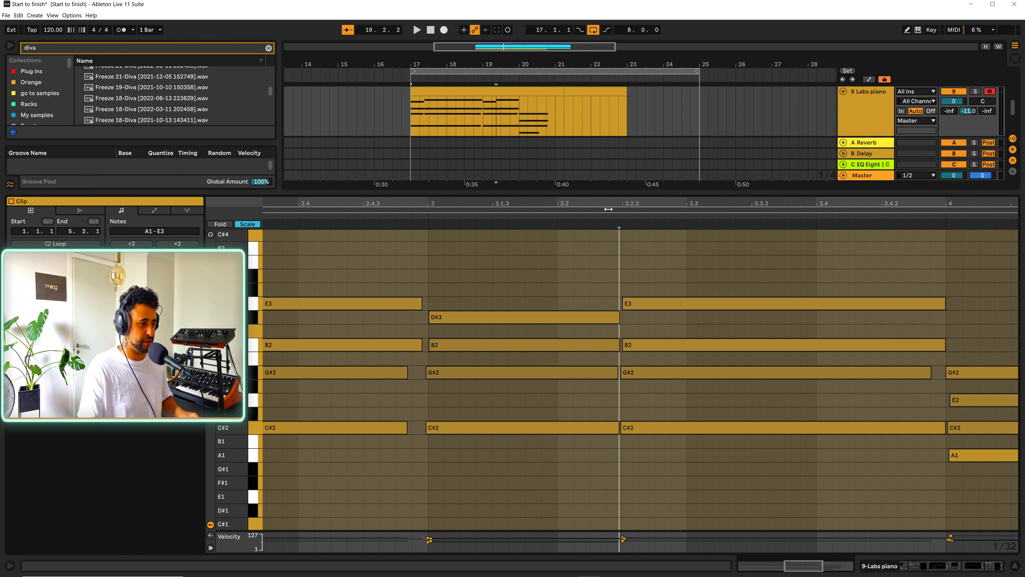
pyautogui.moveTo(612, 201); pyautogui.dragTo(573, 199)
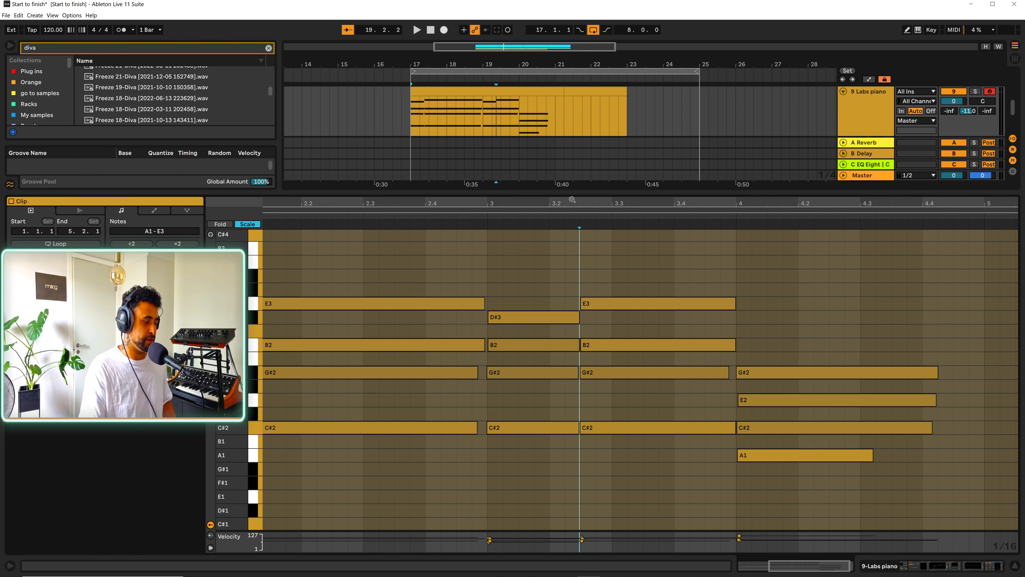
pyautogui.moveTo(785, 202); pyautogui.dragTo(787, 186)
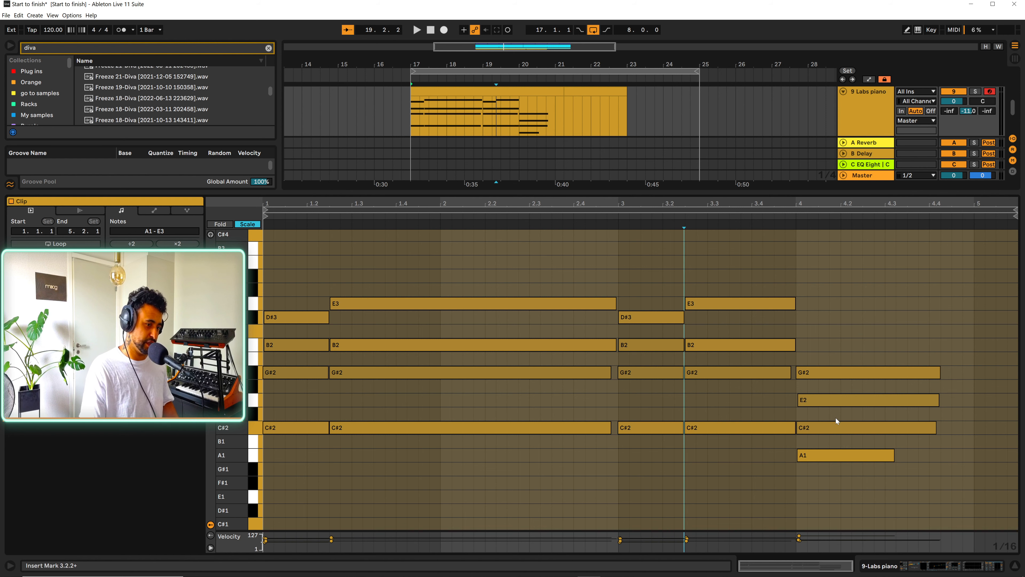
# Play back the progression and lengthen all four notes of the bar 4 chord to about the start of bar 5.
pyautogui.press('space')
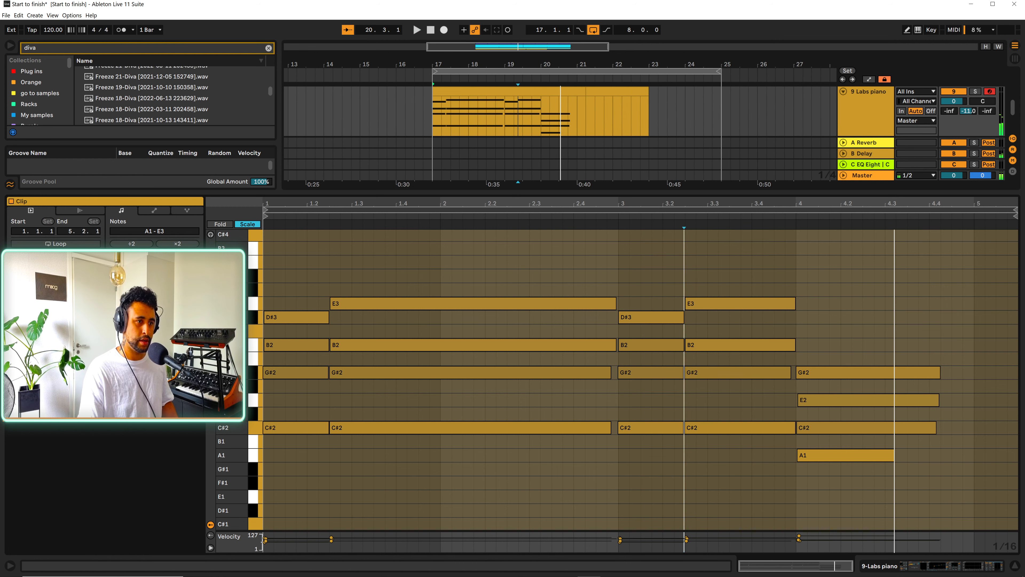
pyautogui.moveTo(894, 455); pyautogui.dragTo(970, 428)
pyautogui.moveTo(939, 400); pyautogui.dragTo(973, 371)
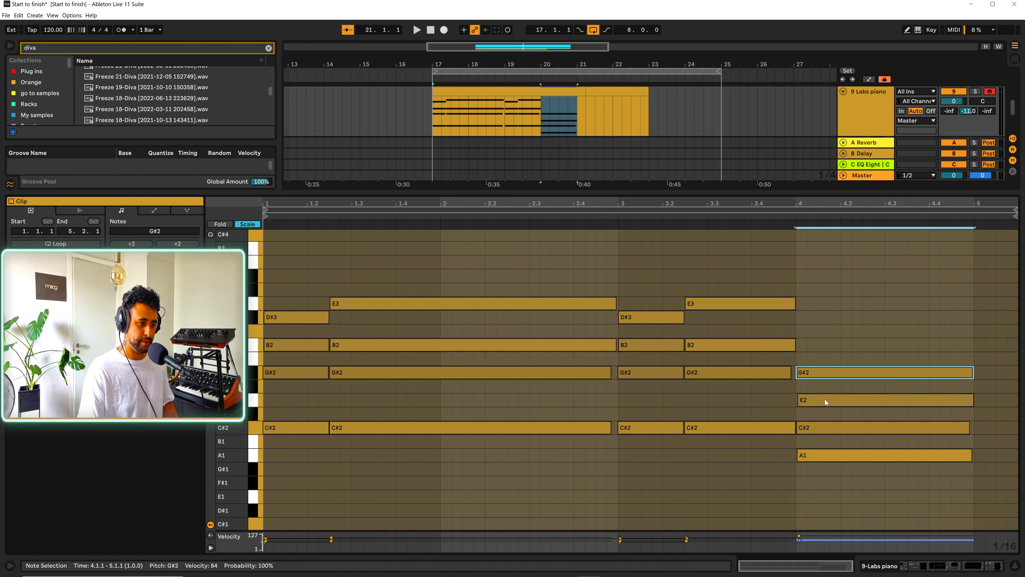
# Try the bar 4 chord's G#2 note at A2 and B2, and return it to G#2.
pyautogui.click(838, 402)
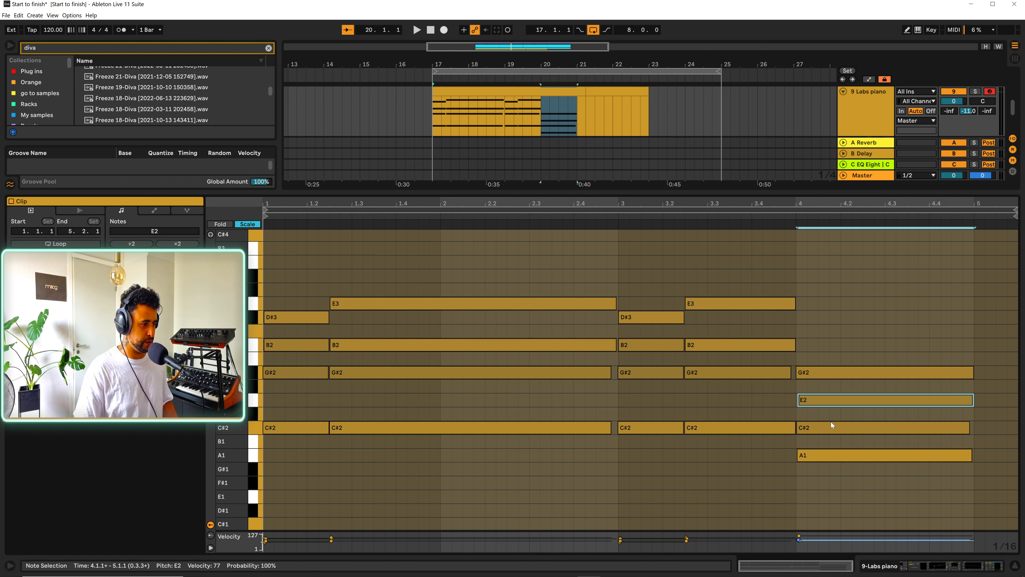
pyautogui.click(824, 376)
pyautogui.press('Up')
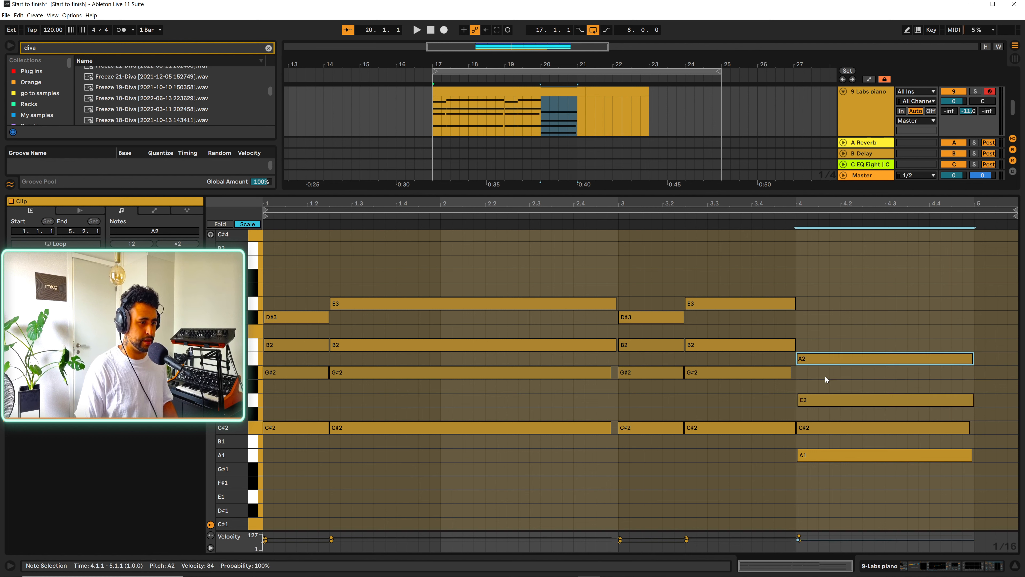
pyautogui.press('Up')
pyautogui.press('Down')
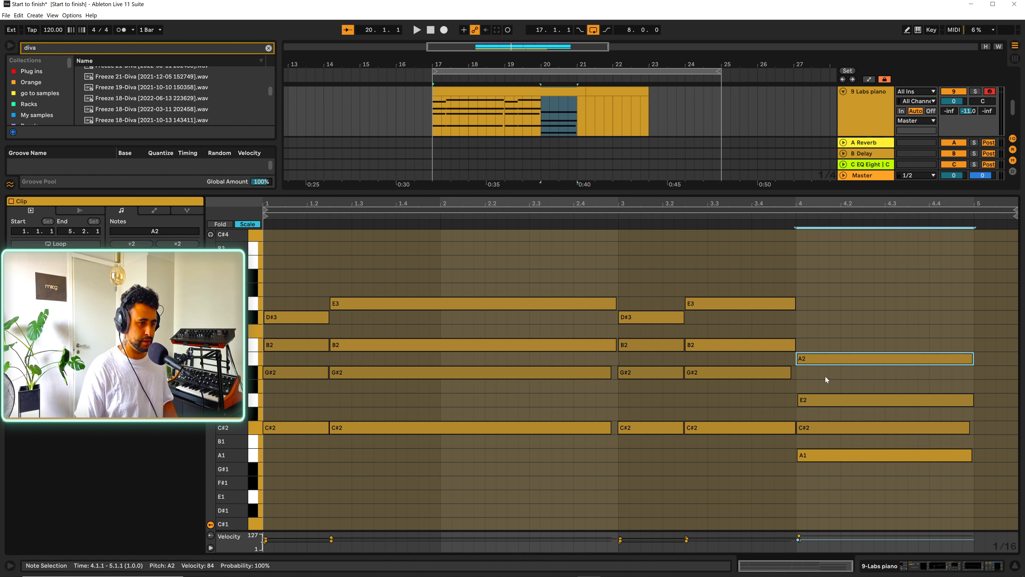
pyautogui.press('Down')
pyautogui.press('Up')
pyautogui.press('Up')
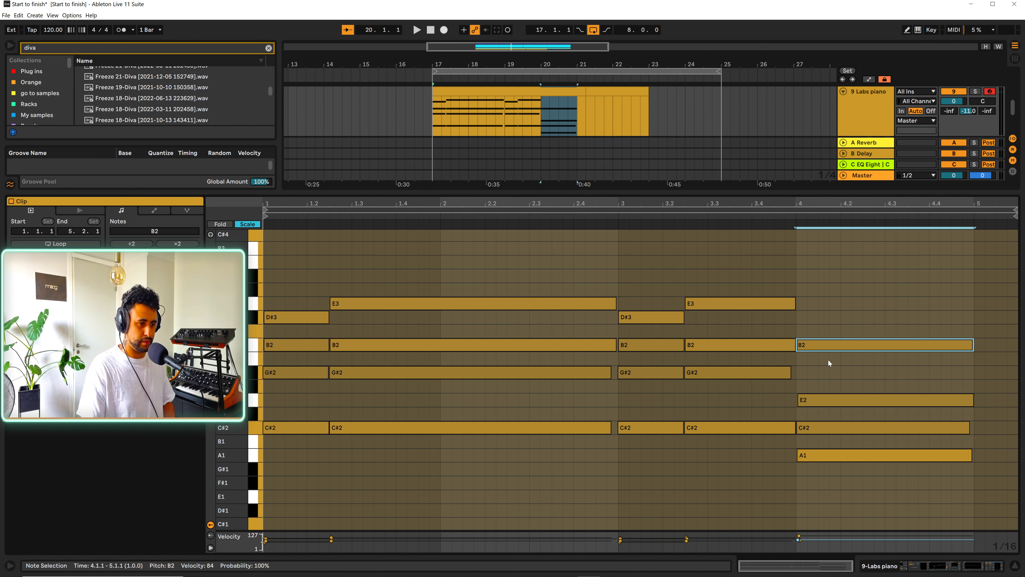
pyautogui.press('Down')
pyautogui.press('Down')
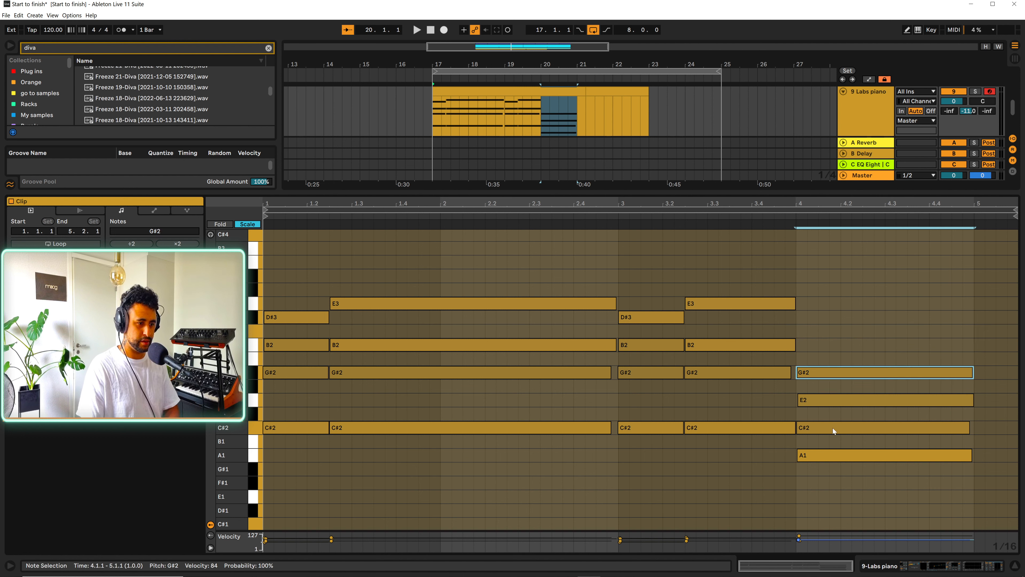
# Audition other pitches for the bar 4 chord's C#2 note, set it to B2 and play back the result.
pyautogui.click(833, 428)
pyautogui.press('Up')
pyautogui.press('Up')
pyautogui.press('Up')
pyautogui.press('Up')
pyautogui.press('Up')
pyautogui.press('Down')
pyautogui.press('Down')
pyautogui.press('Down')
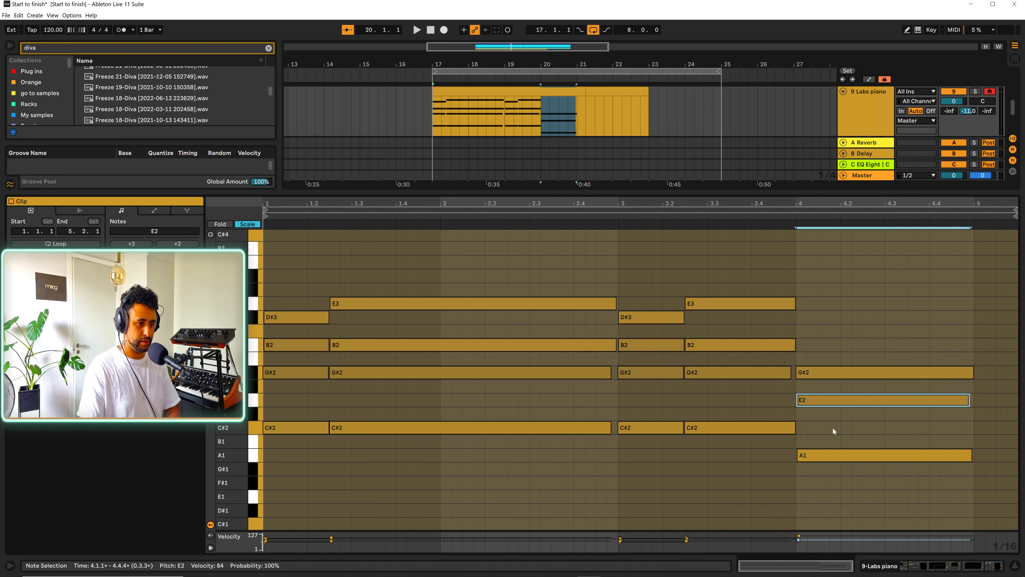
pyautogui.press('Down')
pyautogui.press('Down')
pyautogui.press('Up')
pyautogui.press('Up')
pyautogui.press('Up')
pyautogui.press('Up')
pyautogui.press('Up')
pyautogui.press('Up')
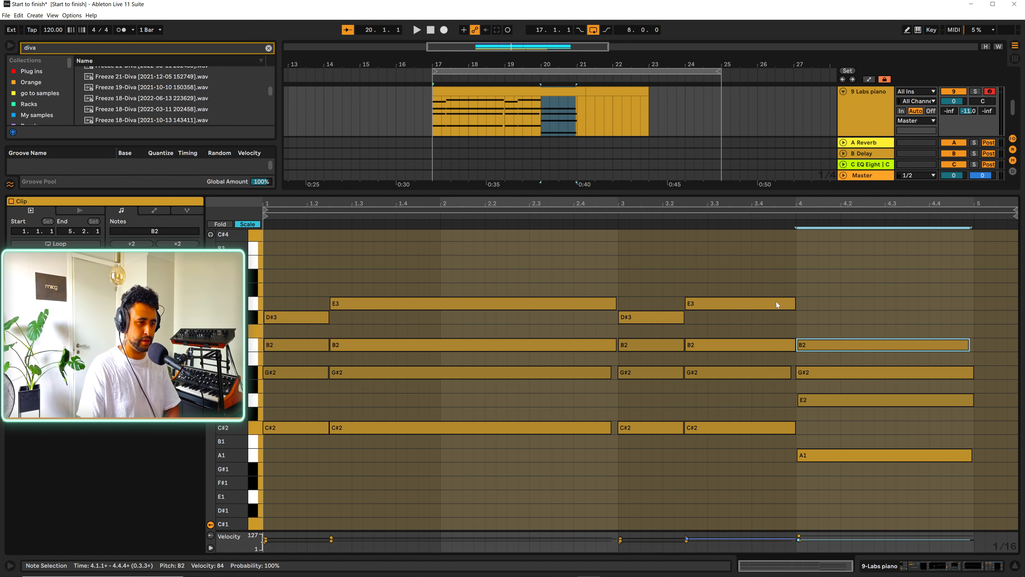
pyautogui.click(735, 222)
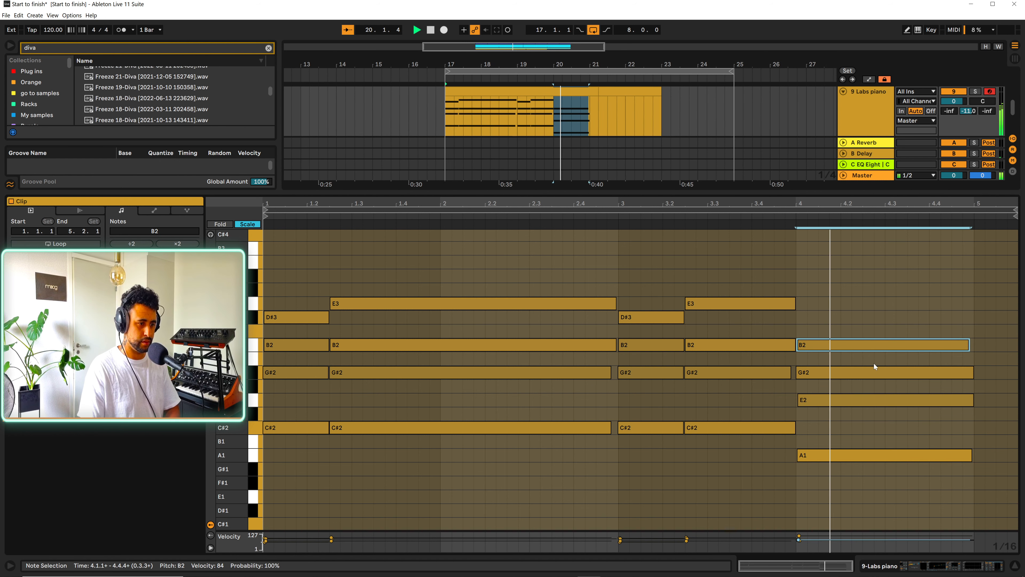
pyautogui.click(591, 213)
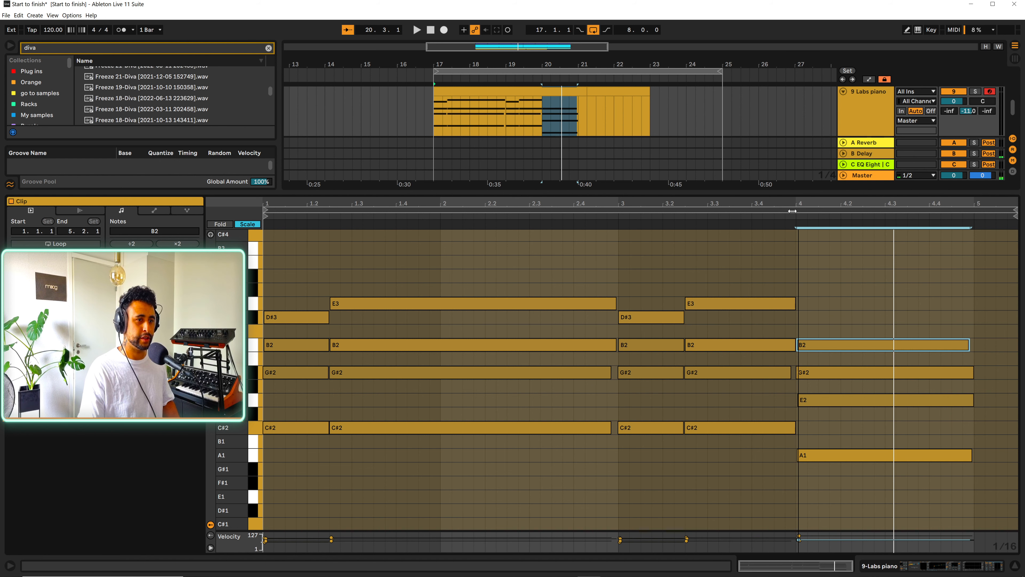
# Duplicate the four-bar progression into bars 5 to 8 of the looped piano clip and extend the clip to bar 25.
pyautogui.click(561, 92)
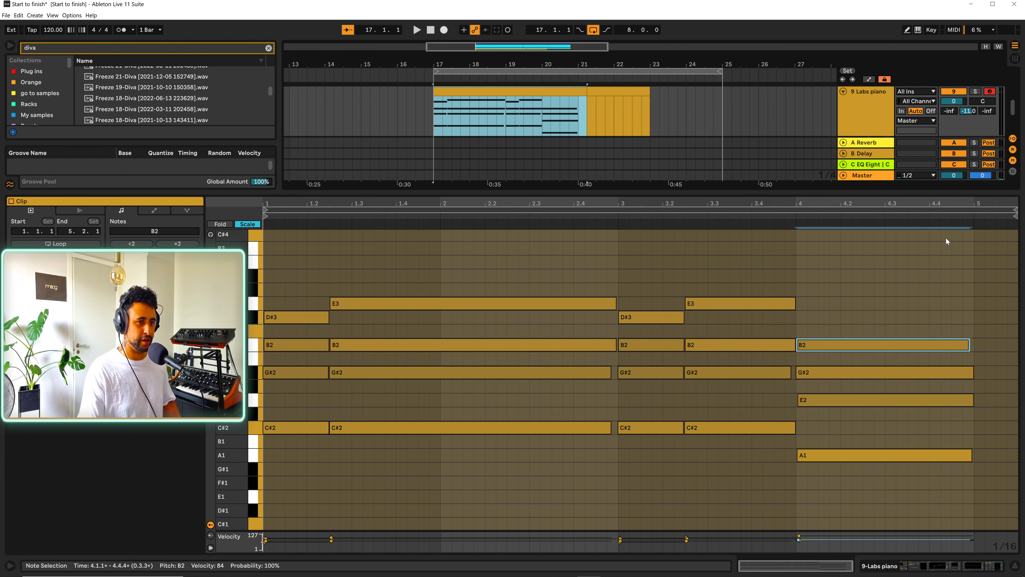
pyautogui.moveTo(1016, 206); pyautogui.dragTo(971, 205)
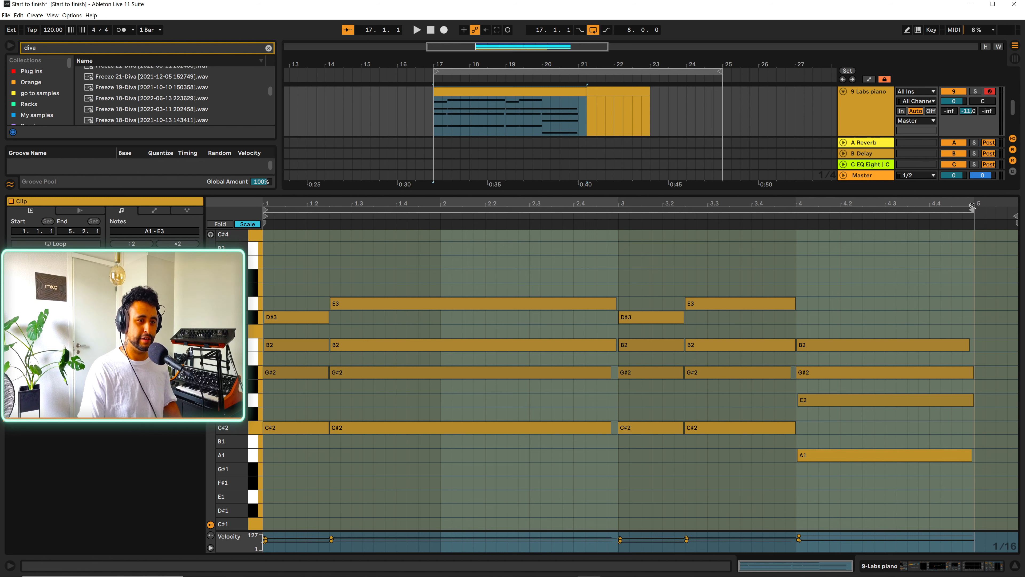
pyautogui.click(80, 244)
pyautogui.click(600, 113)
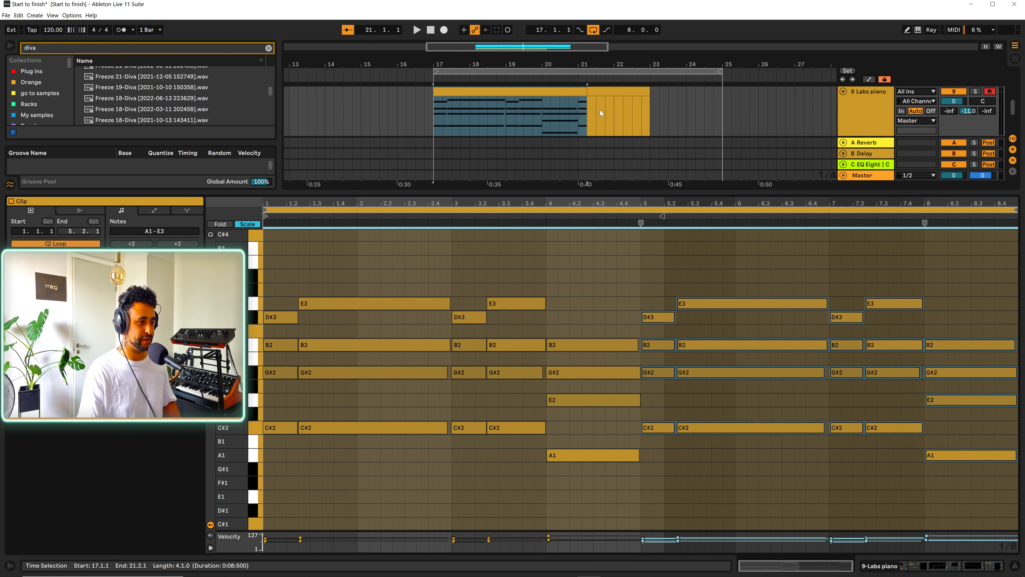
pyautogui.moveTo(585, 91); pyautogui.dragTo(722, 91)
pyautogui.click(711, 453)
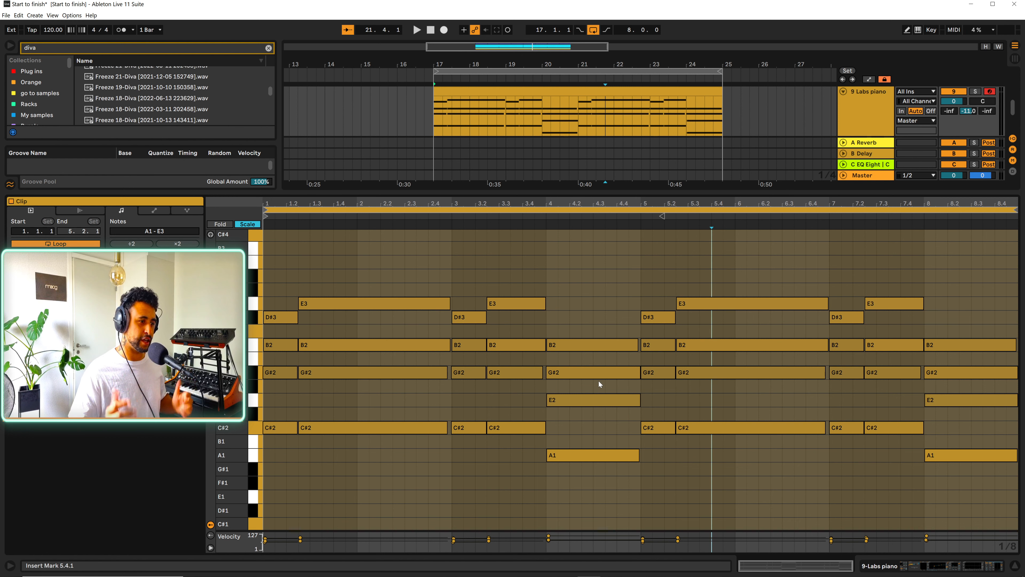
# Raise the bar 5 chord's short B2 note to B3 and the following long B2 note to G#3, and play back the result.
pyautogui.click(657, 347)
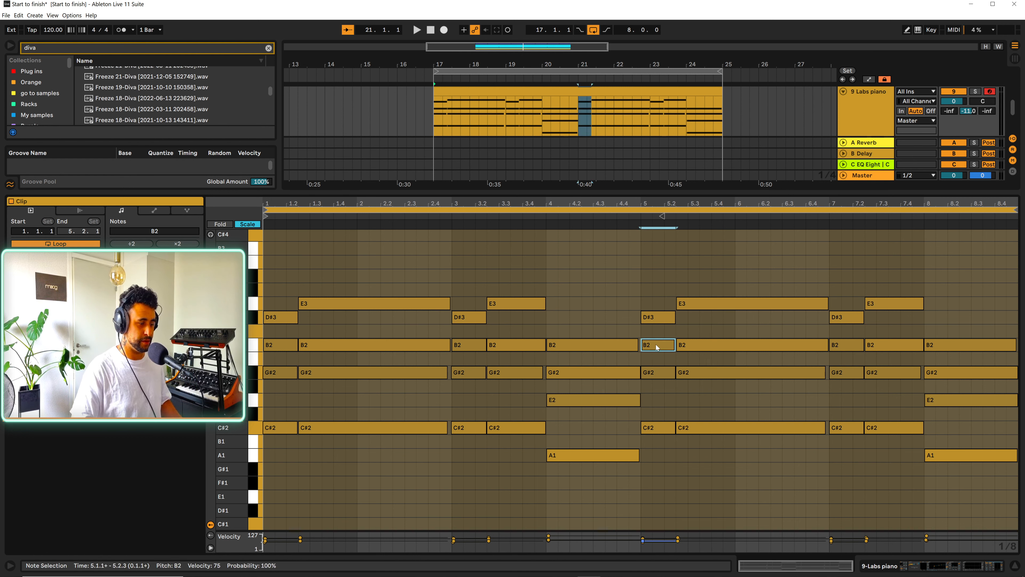
pyautogui.hotkey('shift', 'Up')
pyautogui.click(711, 347)
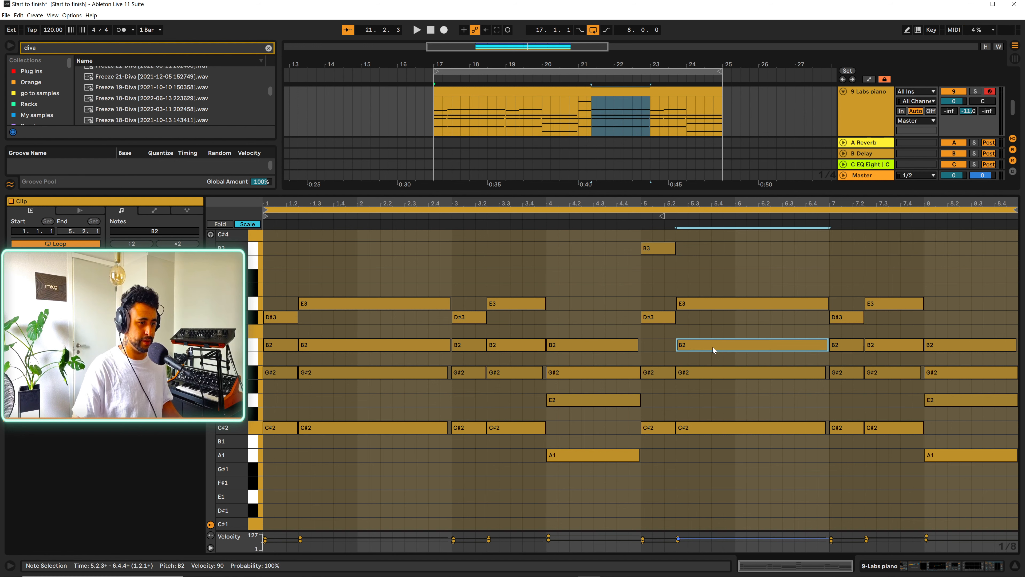
pyautogui.hotkey('shift', 'Up')
pyautogui.hotkey('shift', 'Down')
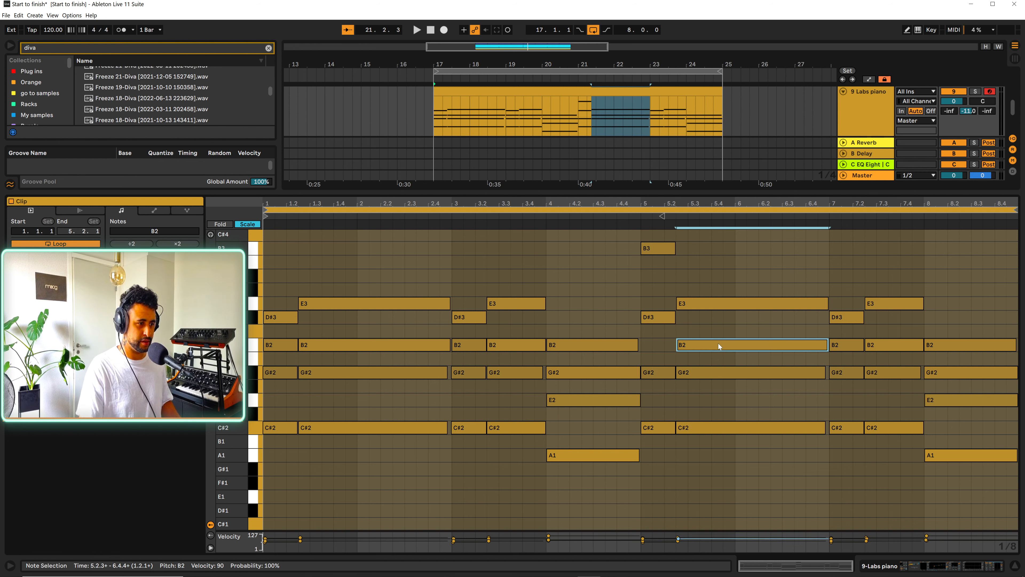
pyautogui.hotkey('shift', 'Up')
pyautogui.press('Down')
pyautogui.press('Down')
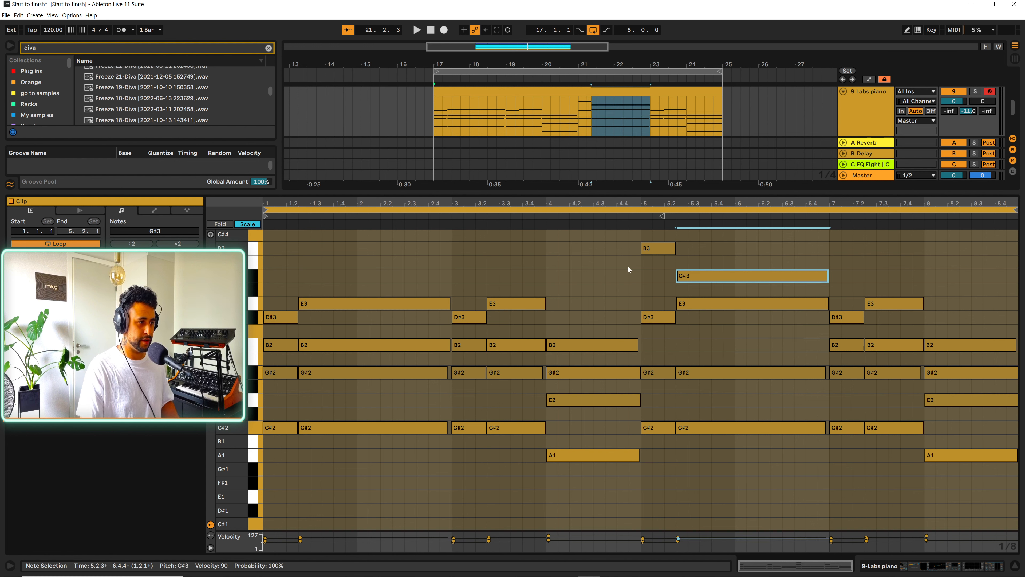
pyautogui.press('space')
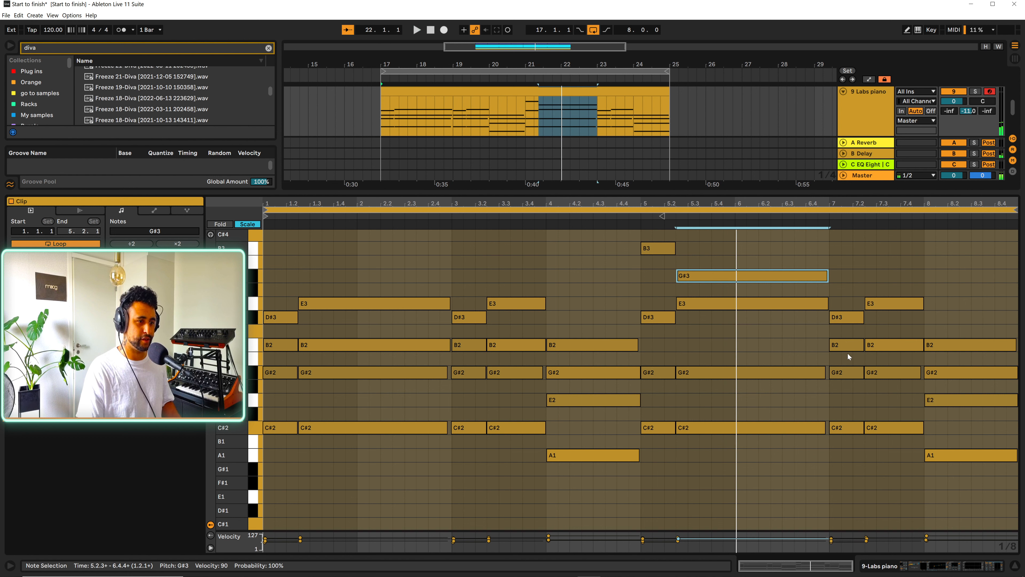
# Apply the same variation at bar 7, moving the short B2 note to B3 and the next B2 note to G#3, and play it back.
pyautogui.click(847, 345)
pyautogui.hotkey('shift', 'Up')
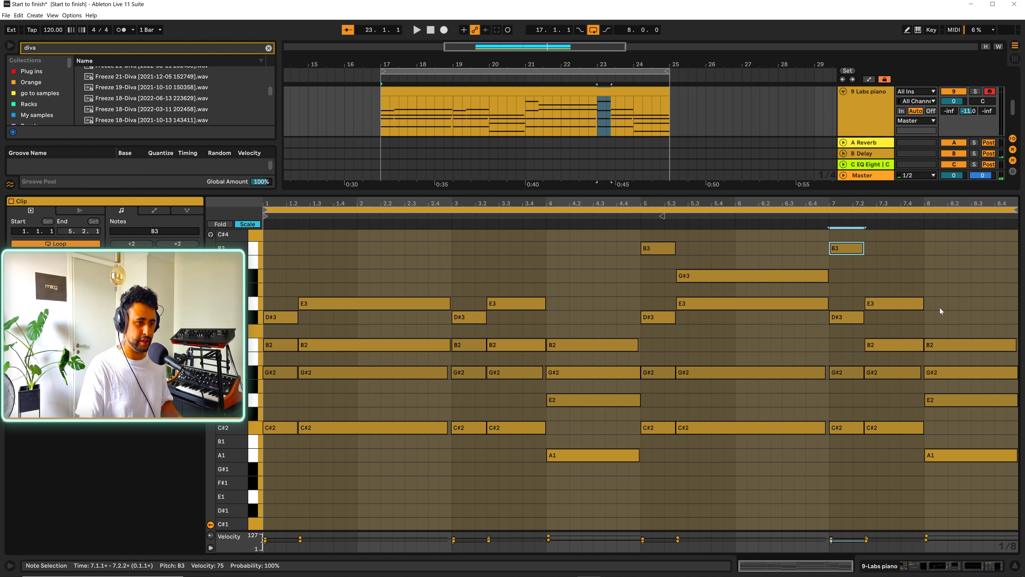
pyautogui.click(893, 344)
pyautogui.hotkey('shift', 'Up')
pyautogui.press('Down')
pyautogui.press('Down')
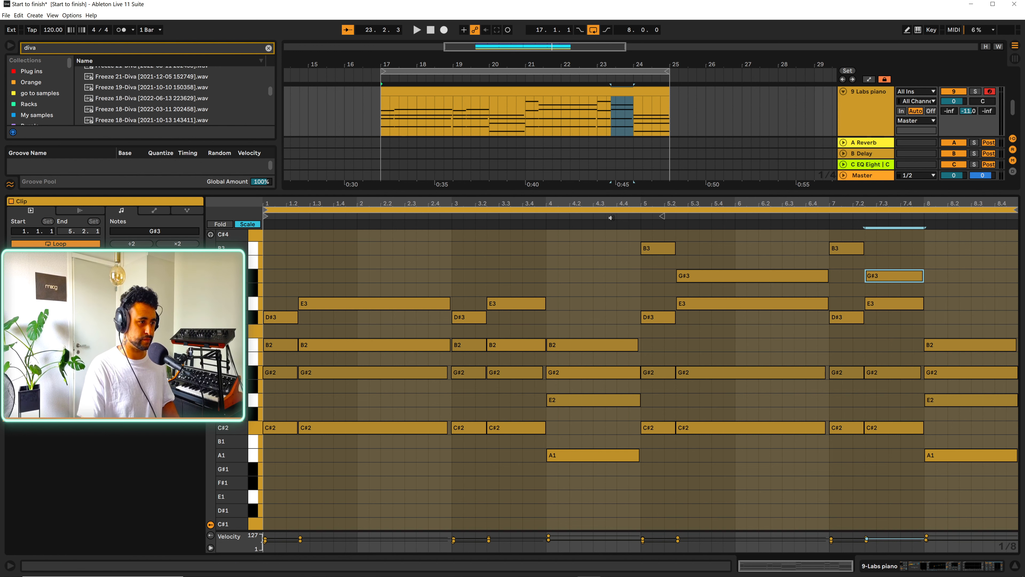
pyautogui.press('space')
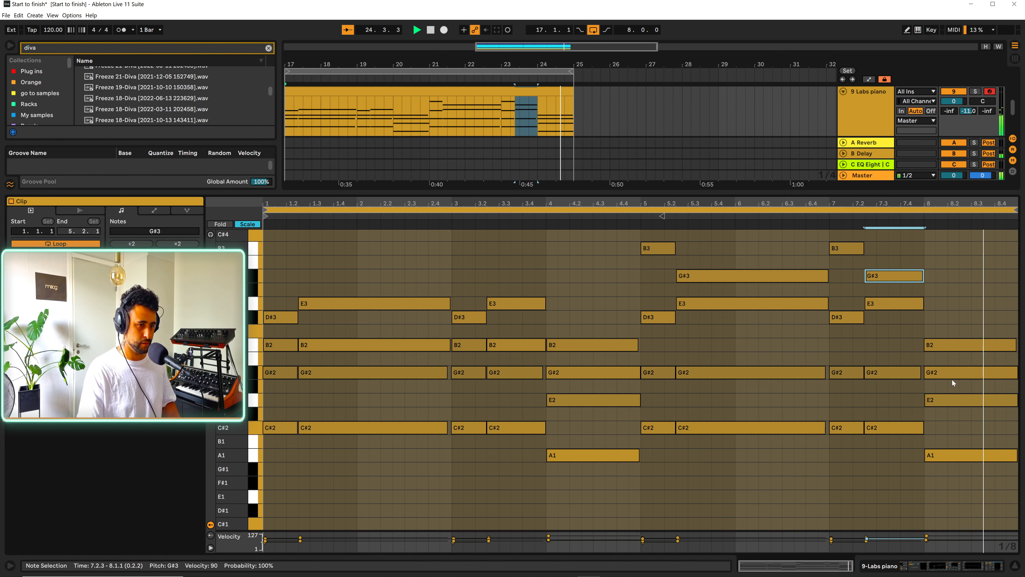
# Raise the bar 8 chord's B2 note to C#3 and play back the change.
pyautogui.click(959, 347)
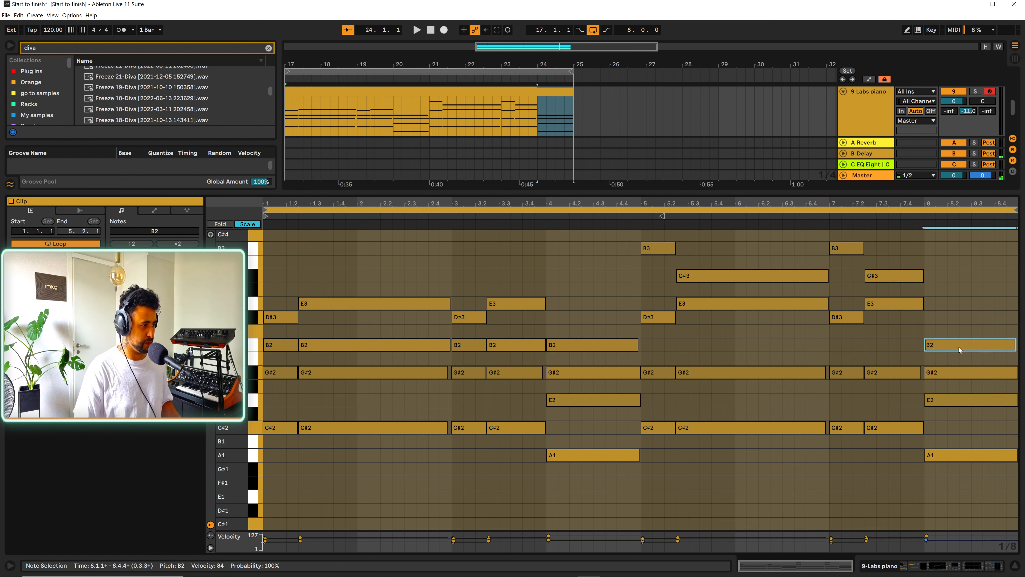
pyautogui.press('Up')
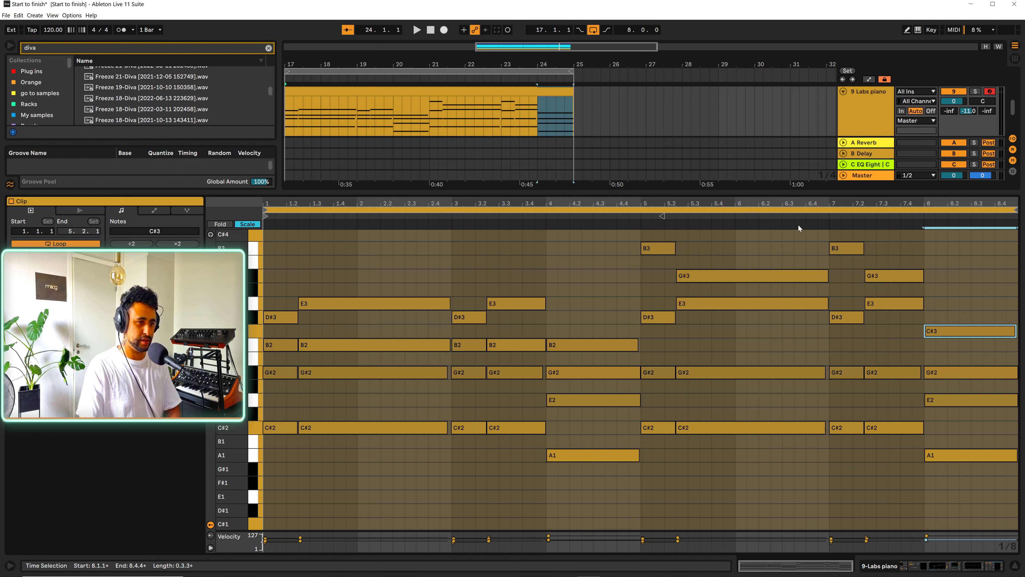
pyautogui.press('space')
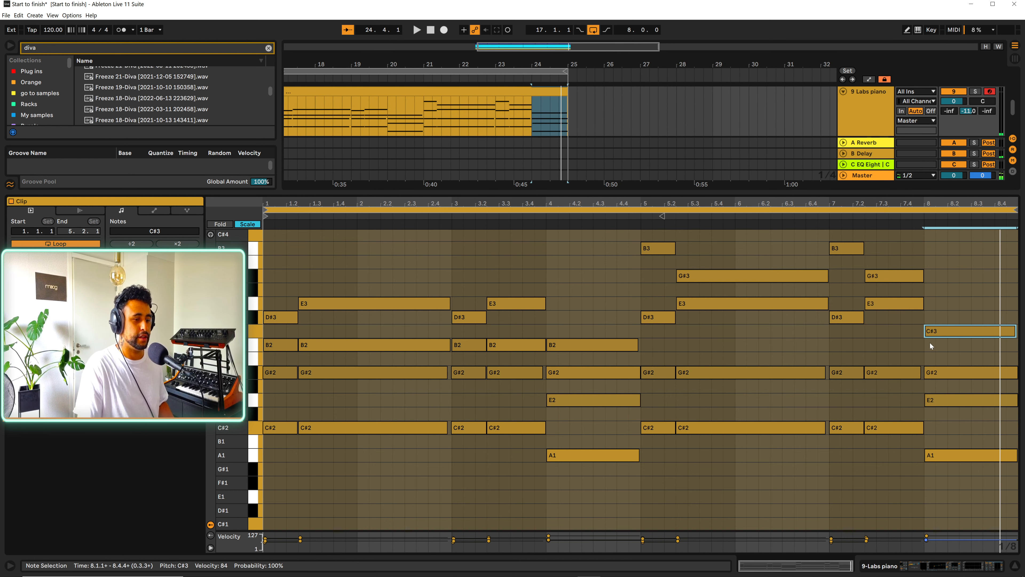
# Inspect the device on the B Delay return track, and reopen the Labs piano clip to play the whole progression from bar 17.
pyautogui.click(1015, 566)
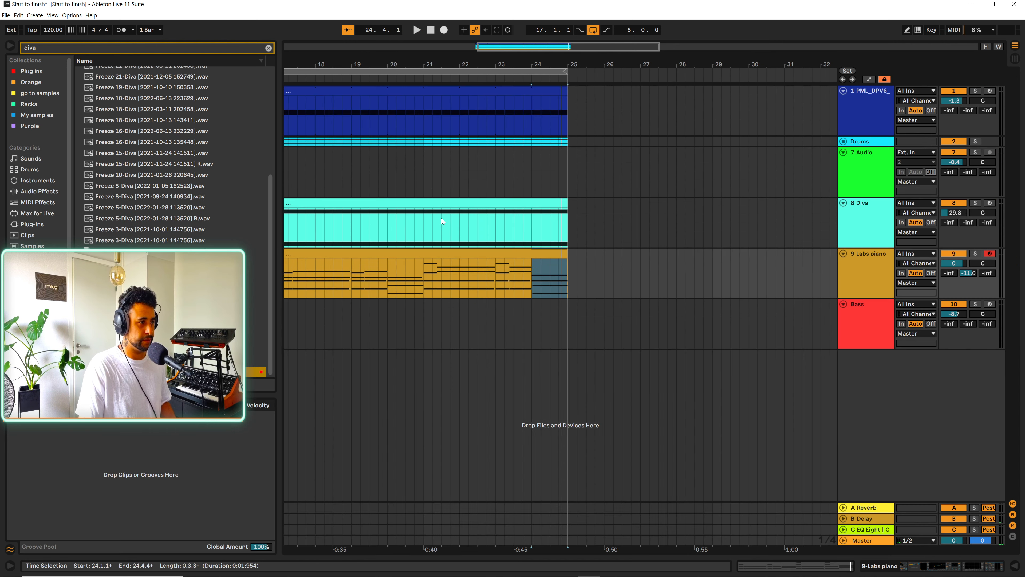
pyautogui.scroll(-3, 450, 109)
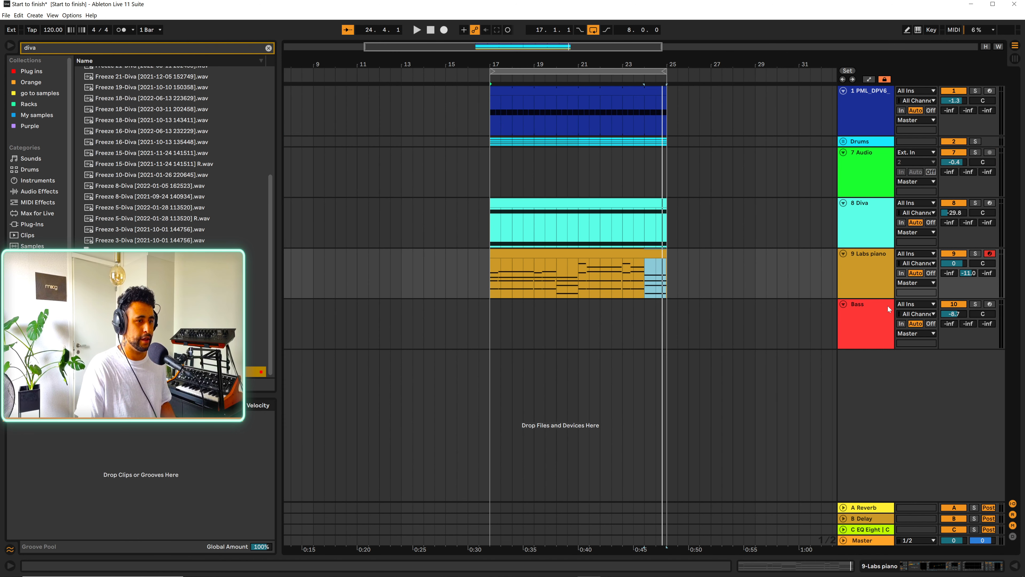
pyautogui.click(871, 519)
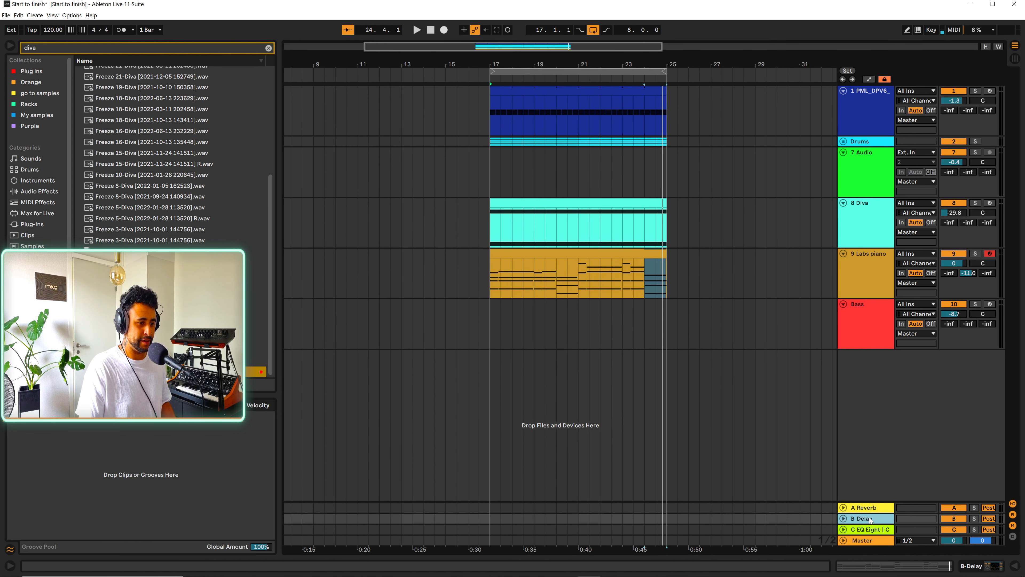
pyautogui.click(985, 568)
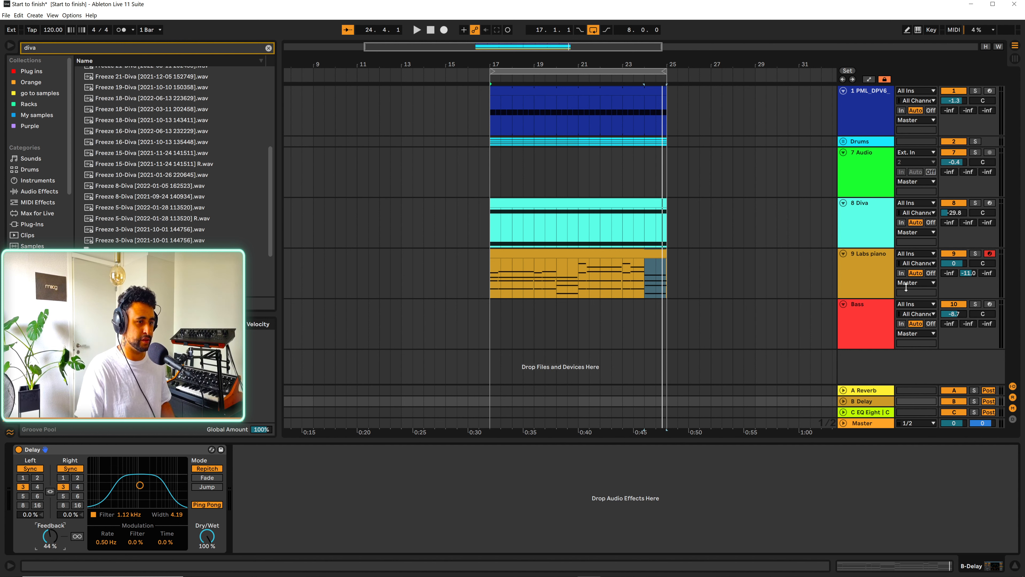
pyautogui.doubleClick(581, 254)
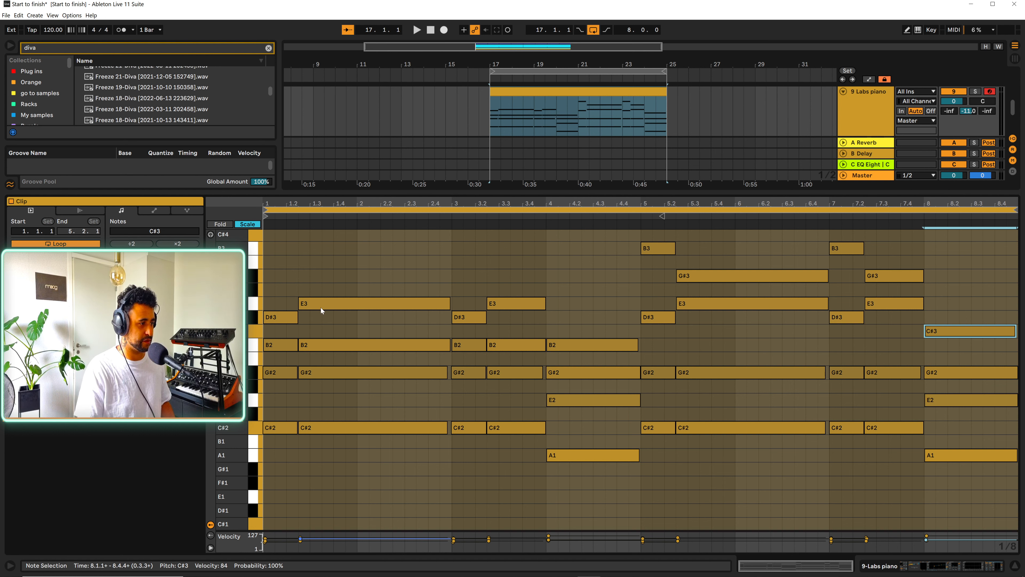
pyautogui.press('space')
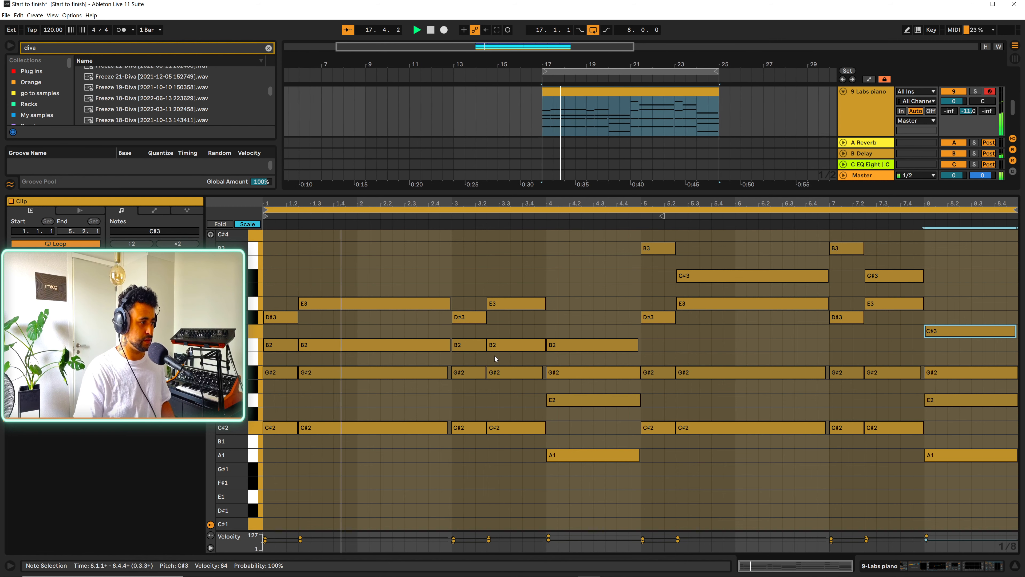
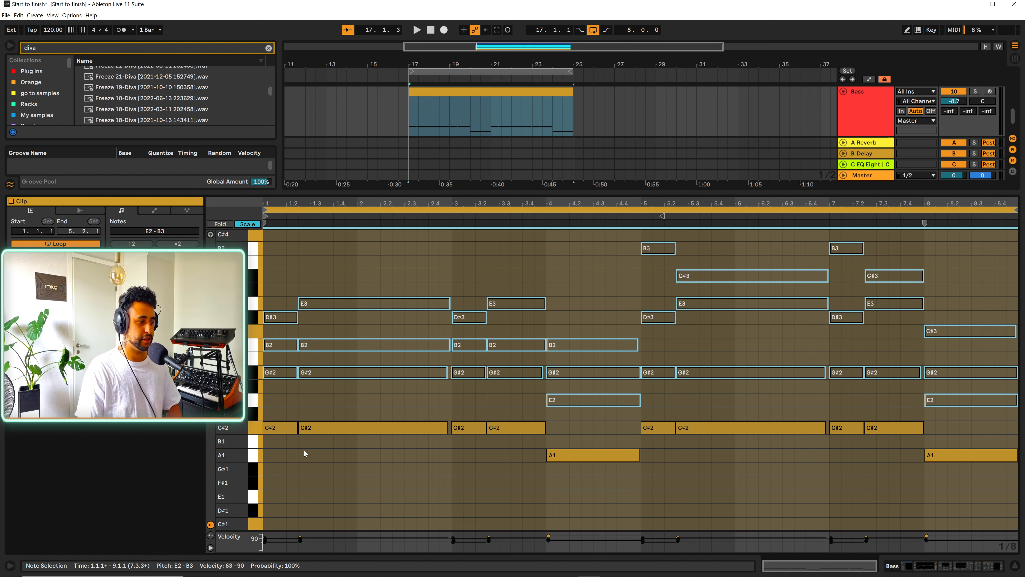
# Deselect the bass clip's notes and apply the Bass track's red color to its clip.
pyautogui.click(292, 454)
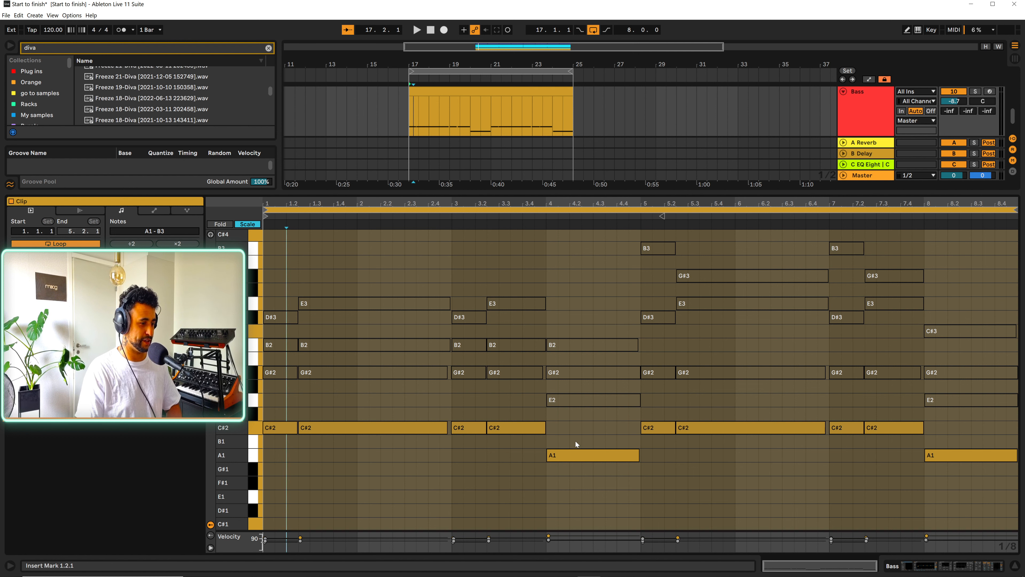
pyautogui.click(985, 565)
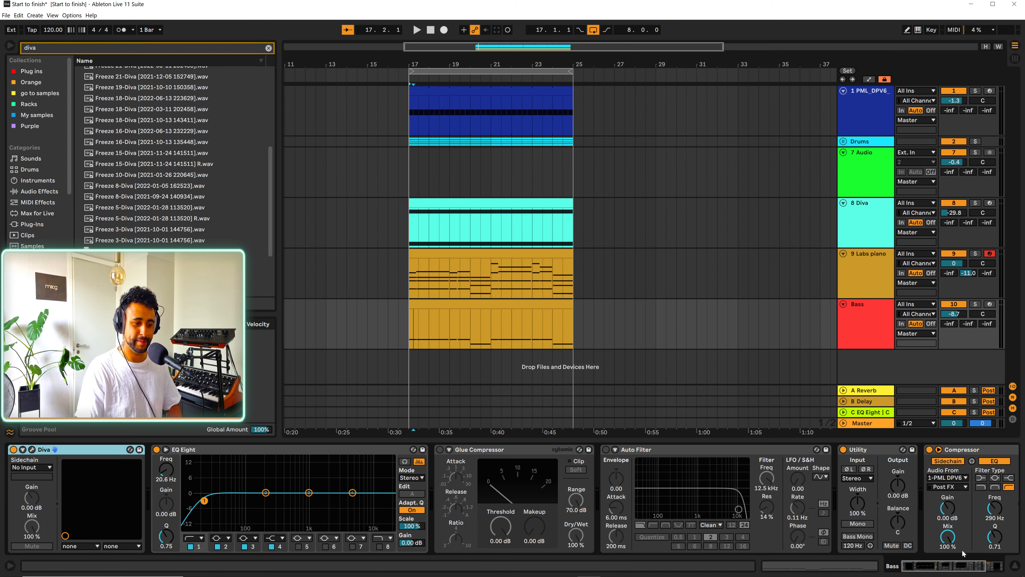
pyautogui.click(845, 333)
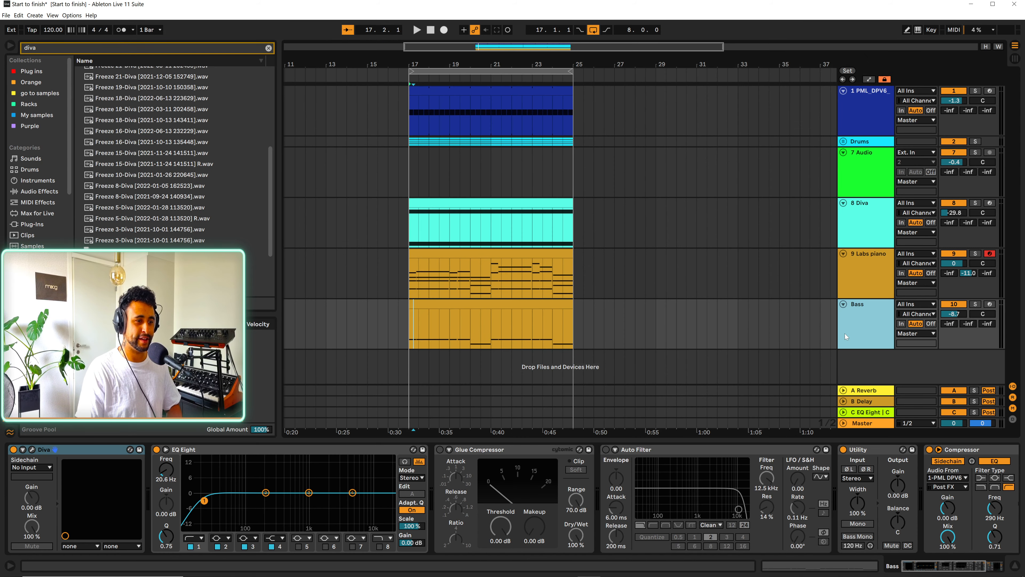
pyautogui.rightClick(857, 329)
pyautogui.click(903, 308)
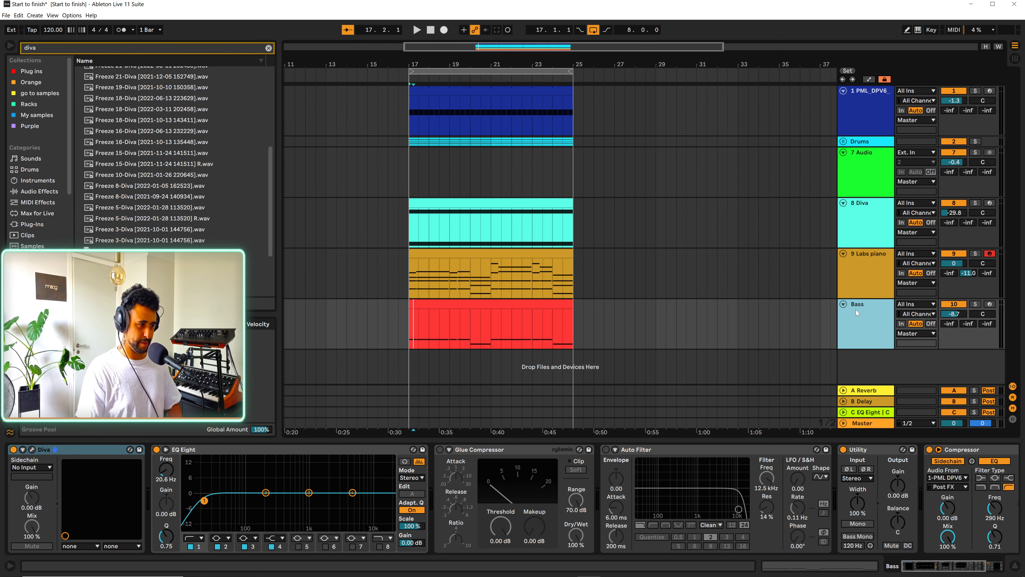
# Open the Bass track's Diva synth and audition the bass with the full loop, closing the synth window and selecting the bass clip.
pyautogui.click(33, 448)
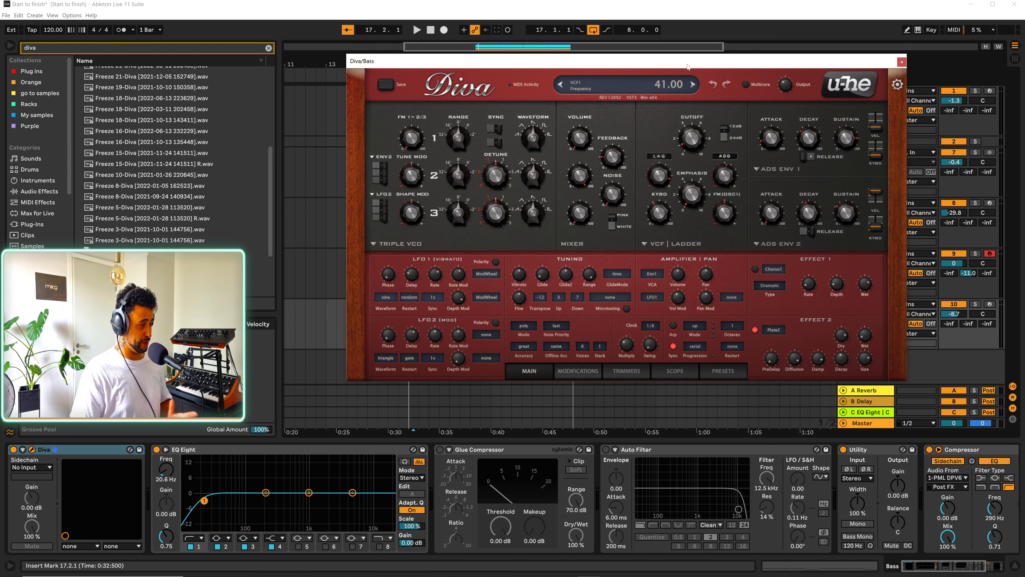
pyautogui.moveTo(675, 69); pyautogui.dragTo(645, 61)
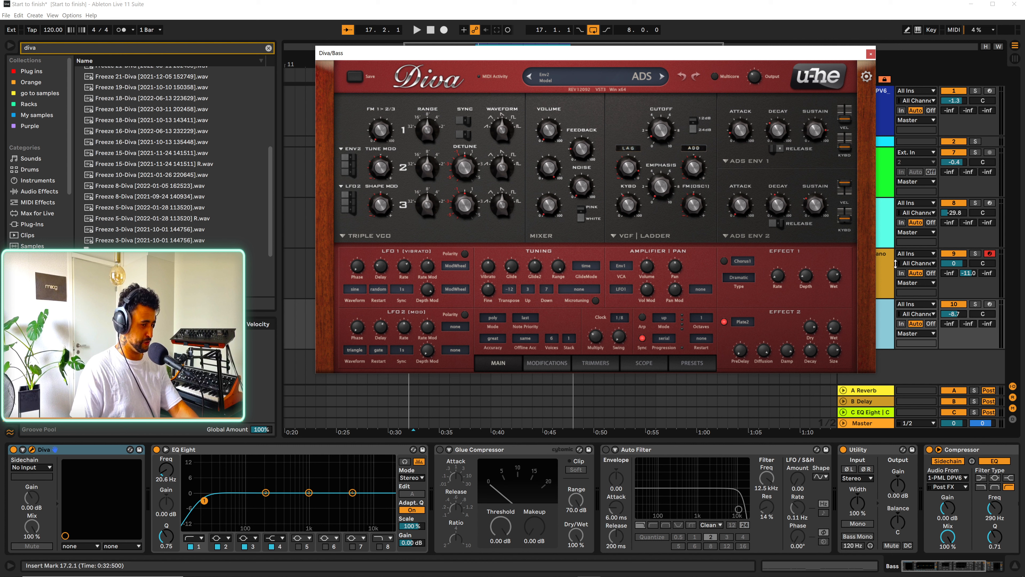
pyautogui.press('space')
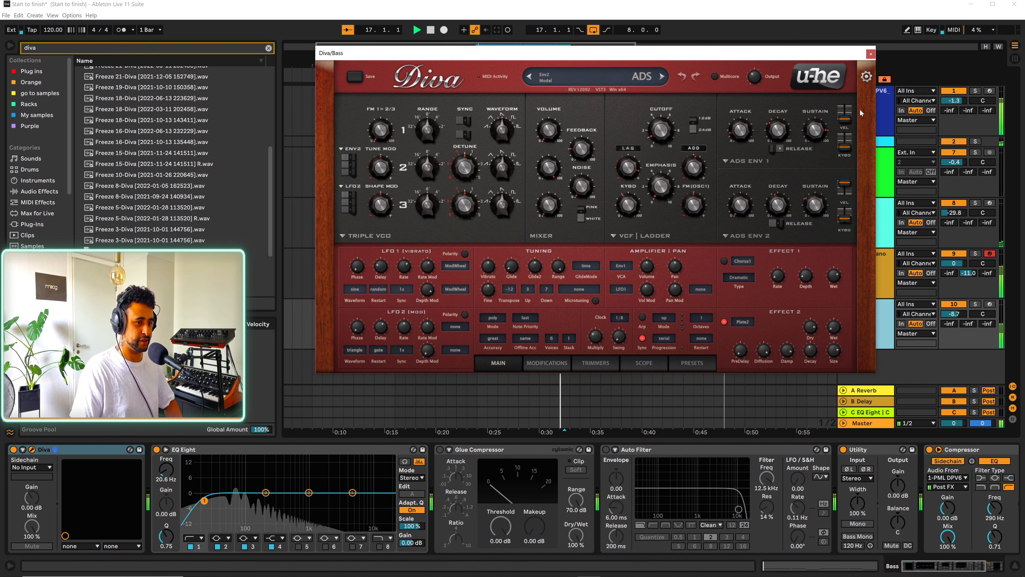
pyautogui.click(871, 54)
pyautogui.click(585, 301)
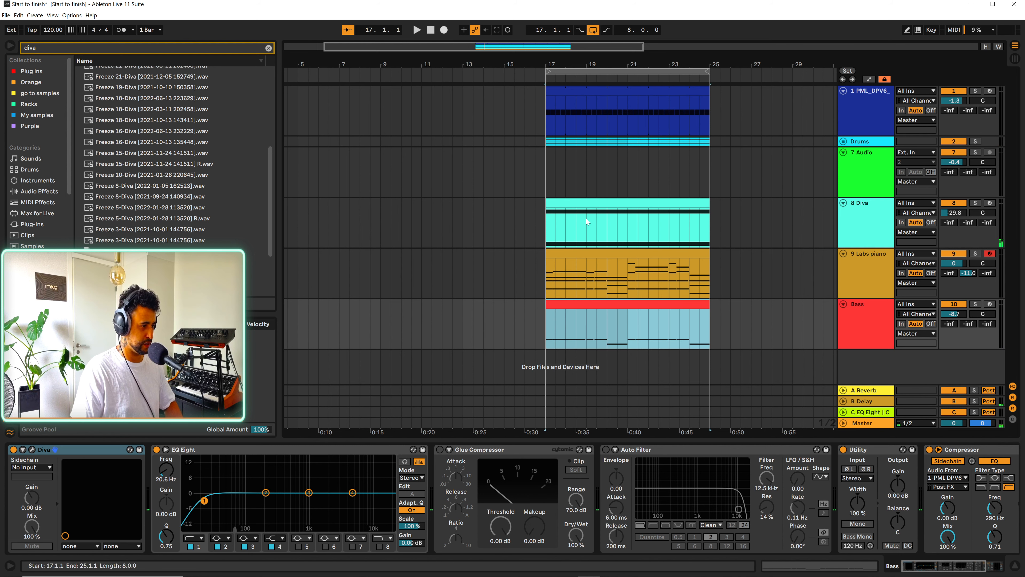
pyautogui.press('space')
pyautogui.press('z')
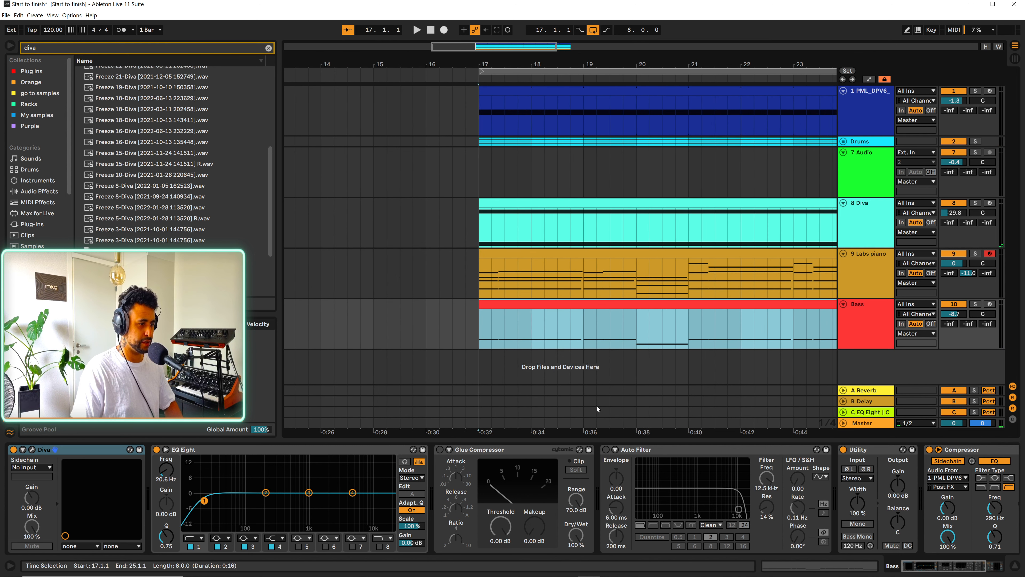
# Remove the Glue Compressor and Auto Filter from the Bass track and play back the loop.
pyautogui.click(503, 451)
pyautogui.press('Delete')
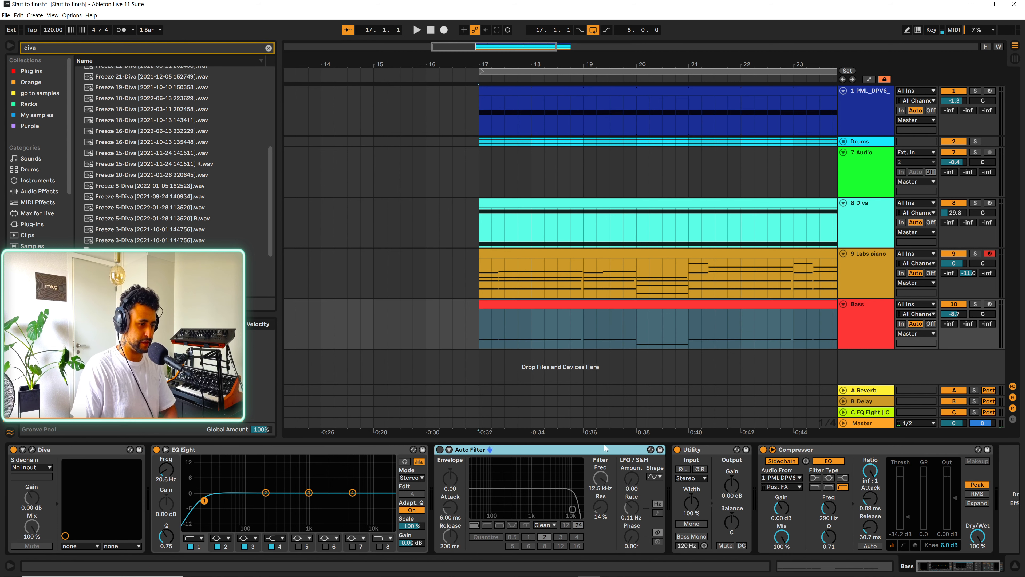
pyautogui.press('Delete')
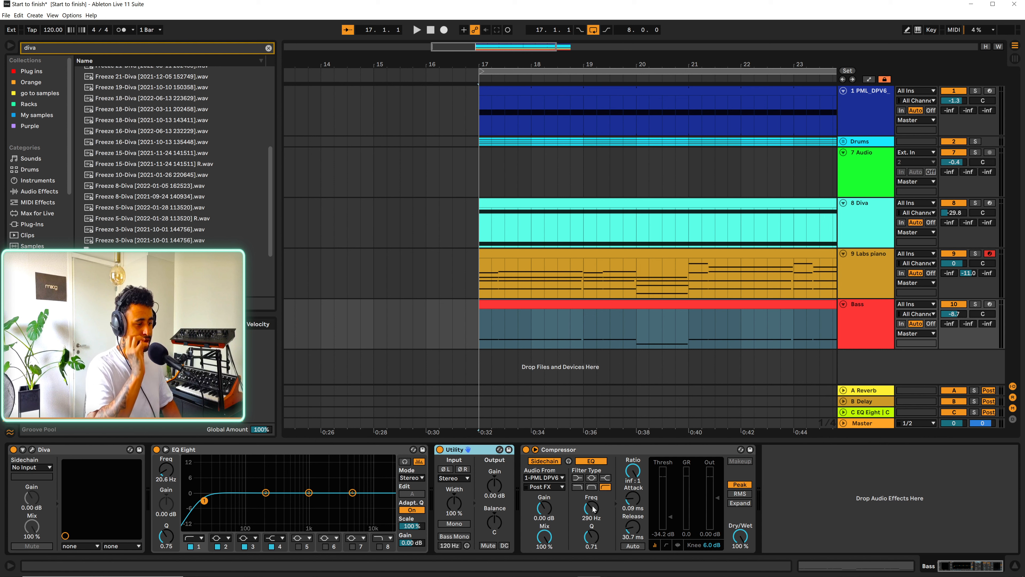
pyautogui.press('space')
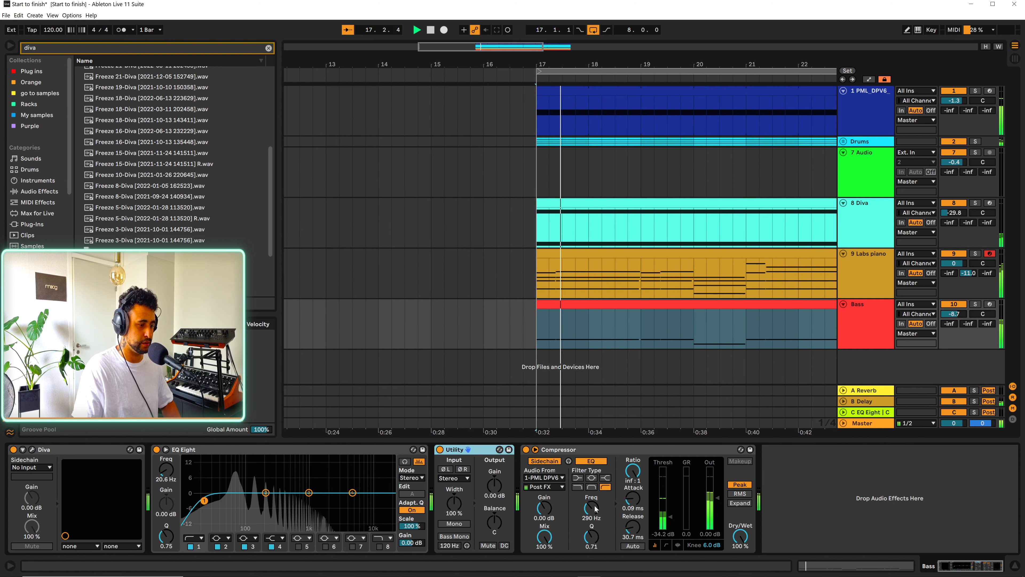
pyautogui.press('space')
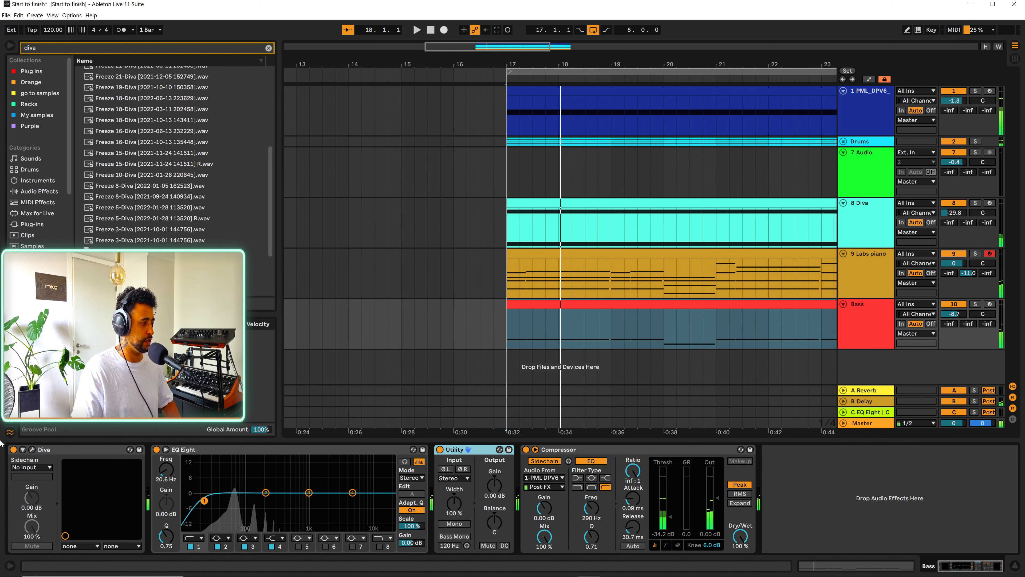
# Reopen Diva on the Bass track and adjust its filter's frequency modulation depth during playback.
pyautogui.click(32, 450)
pyautogui.moveTo(630, 165)
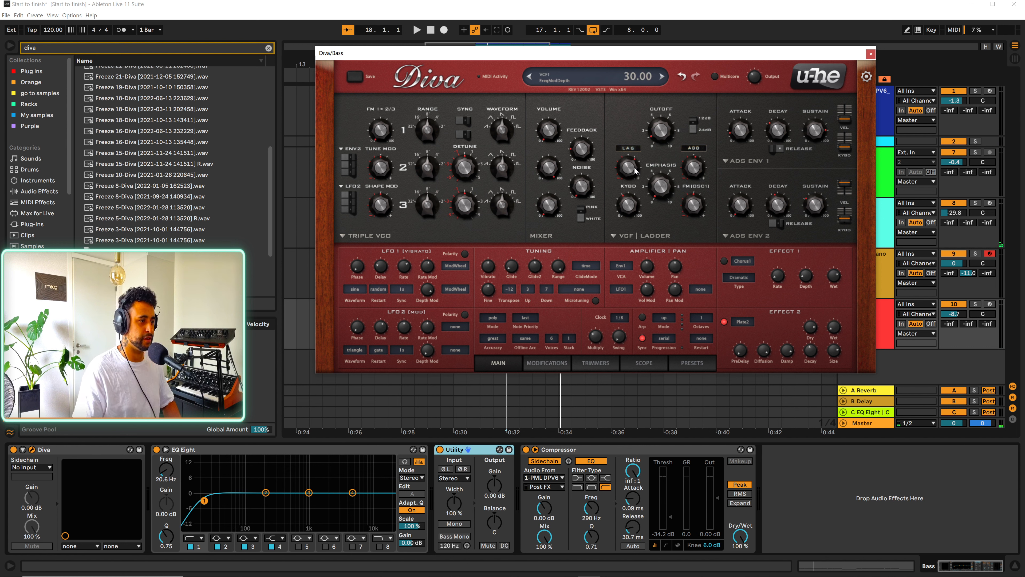
pyautogui.press('space')
pyautogui.moveTo(626, 169); pyautogui.dragTo(635, 155)
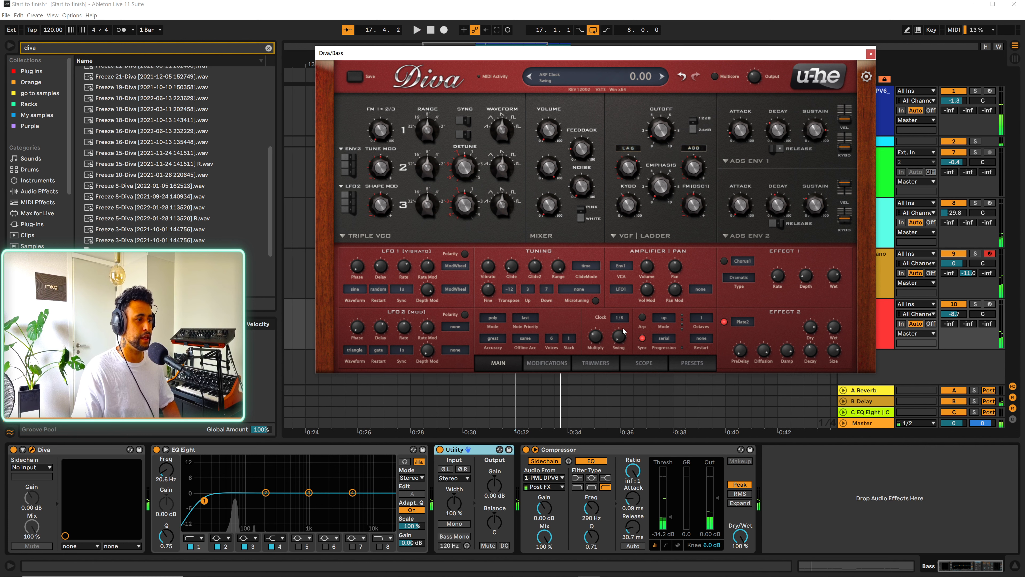
# Load the BTD_BS_Just_SUB preset from Diva's third-party PML Bound To Divide folder, audition it with the loop, and enable Multicore.
pyautogui.click(682, 365)
pyautogui.click(348, 227)
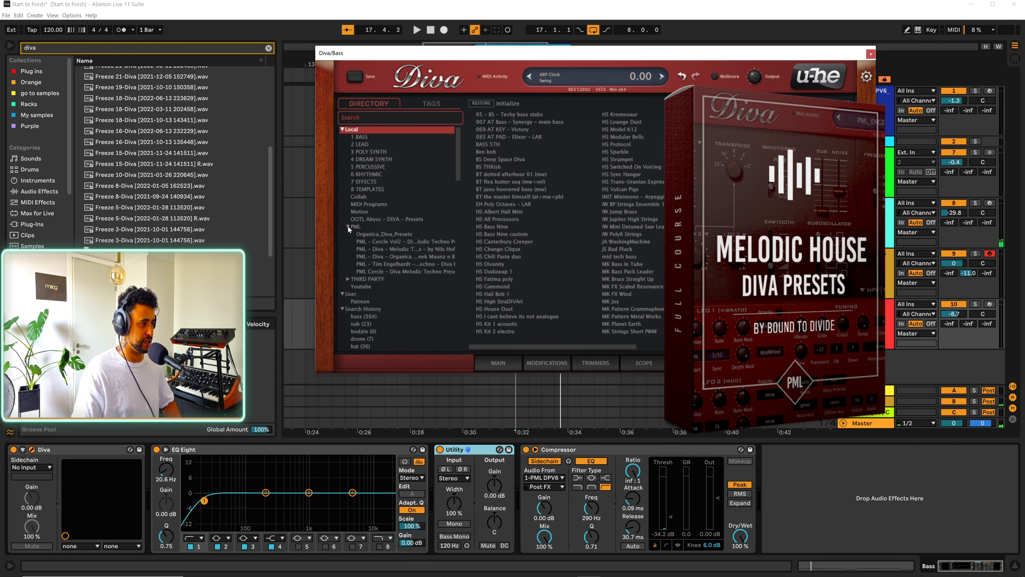
pyautogui.click(346, 279)
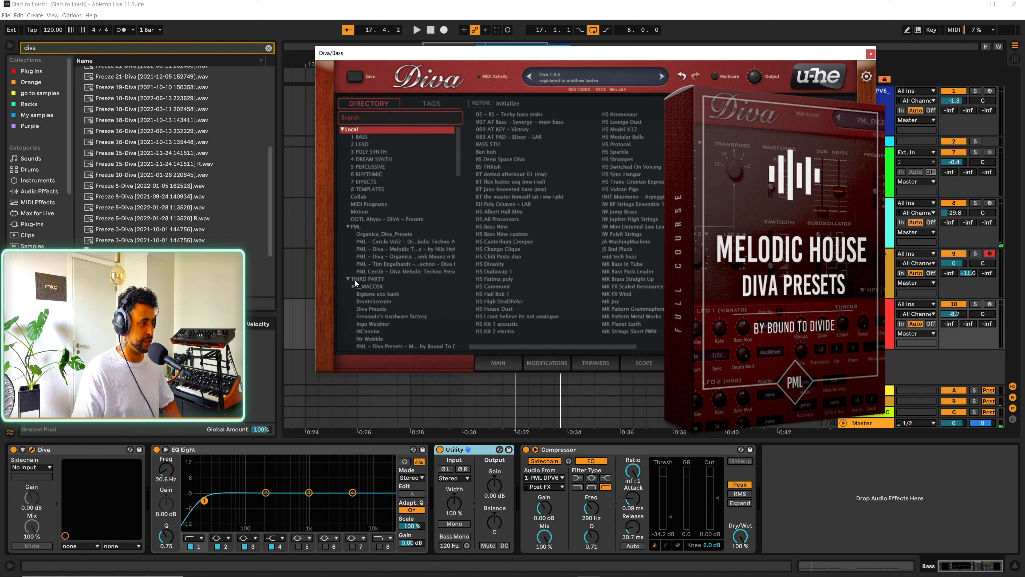
pyautogui.click(385, 346)
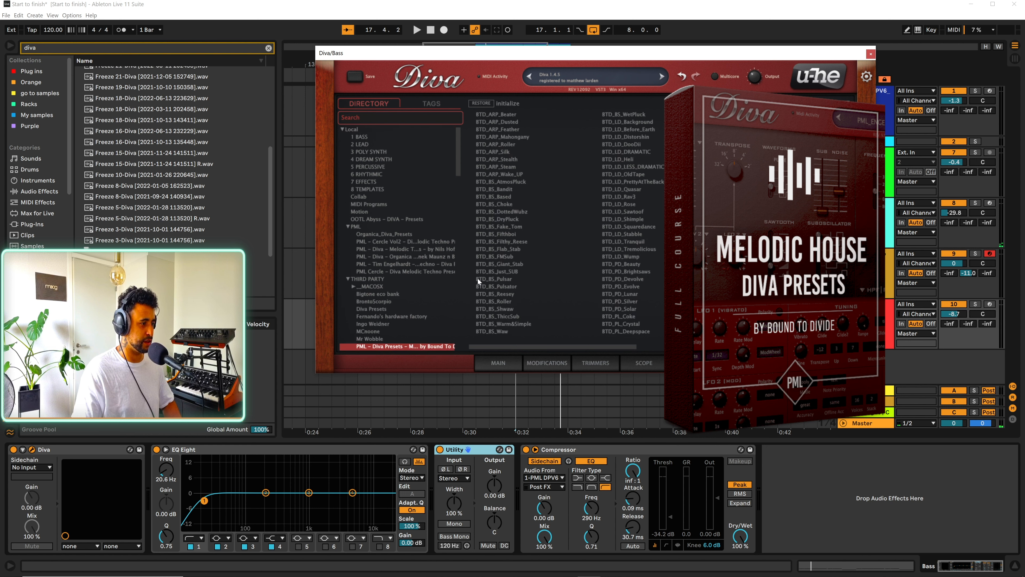
pyautogui.click(505, 272)
pyautogui.press('space')
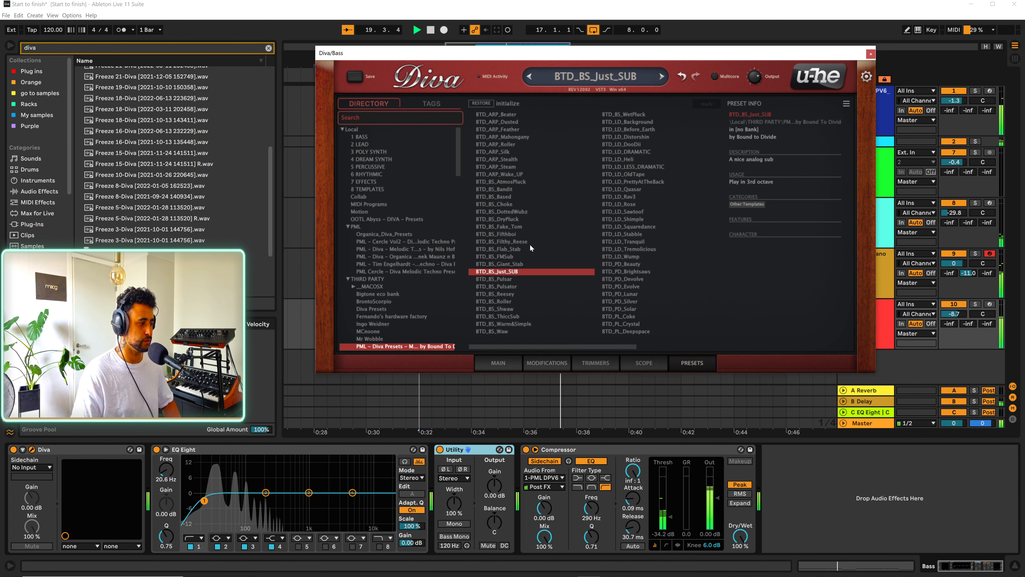
pyautogui.click(714, 77)
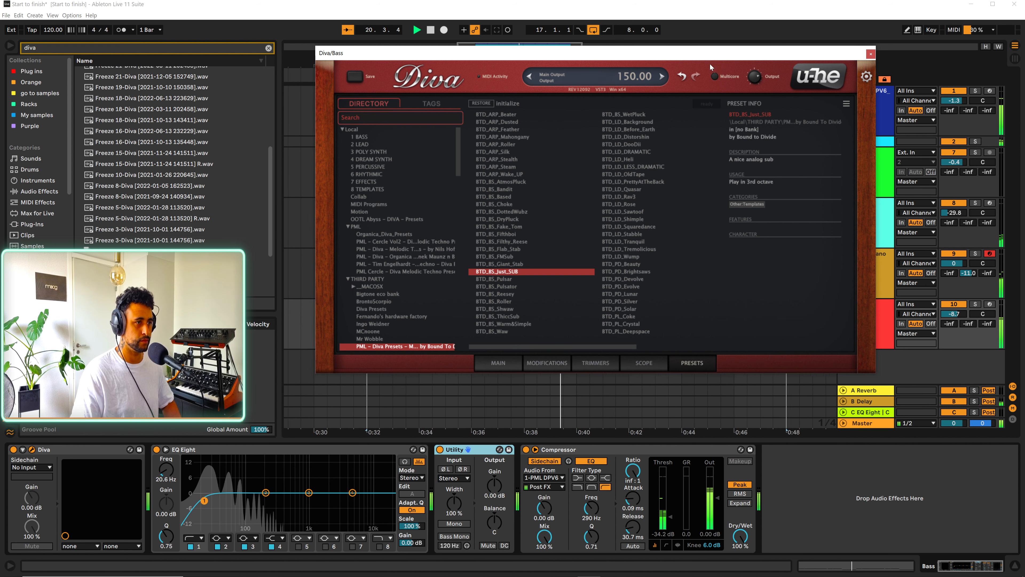
pyautogui.click(870, 54)
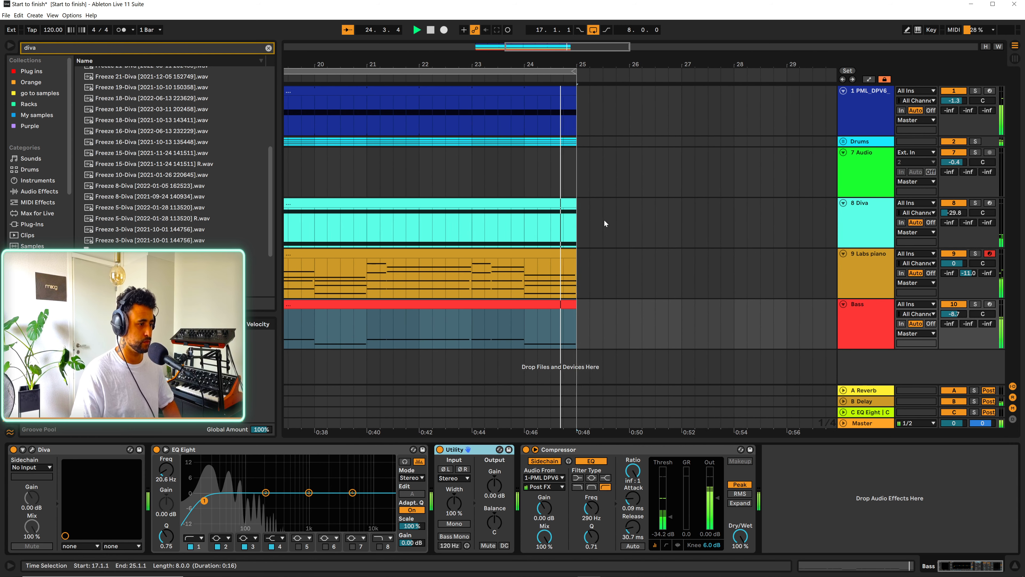
# Audition all of the Bass clip's notes one octave higher with the loop and transpose them back down an octave.
pyautogui.moveTo(430, 61); pyautogui.dragTo(564, 25)
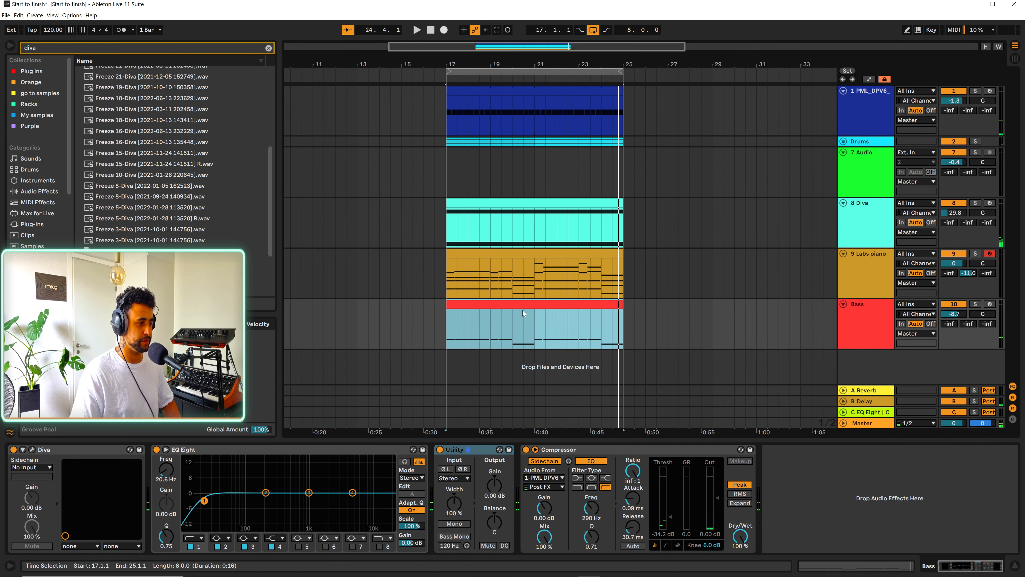
pyautogui.doubleClick(515, 308)
pyautogui.hotkey('ctrl', 'a')
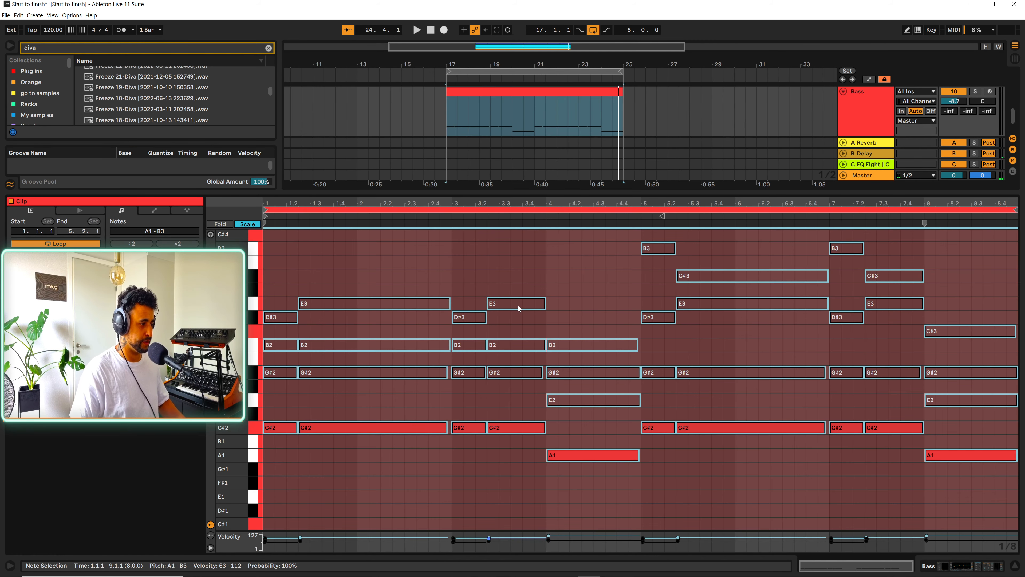
pyautogui.hotkey('shift', 'Up')
pyautogui.press('space')
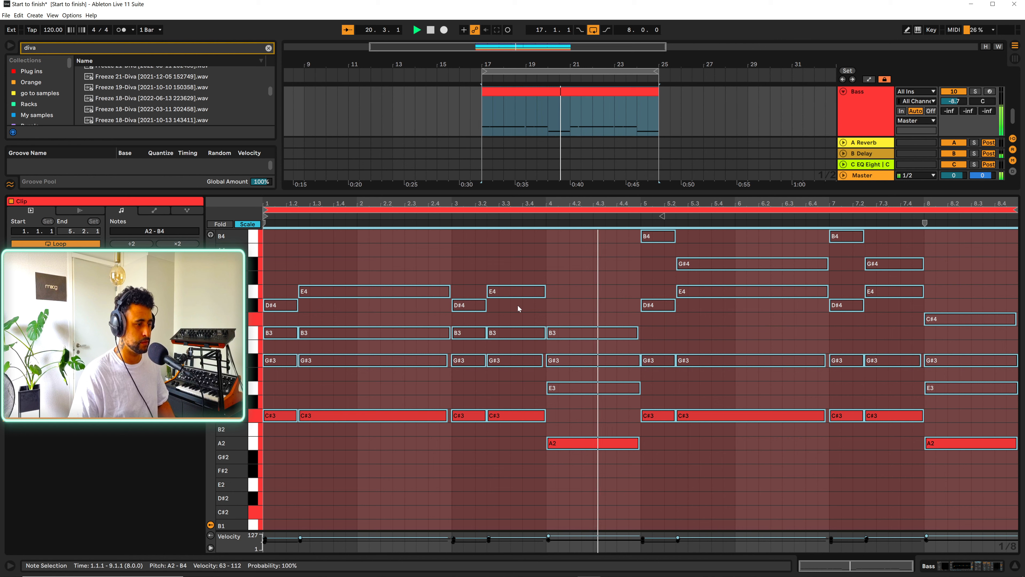
pyautogui.hotkey('shift', 'Down')
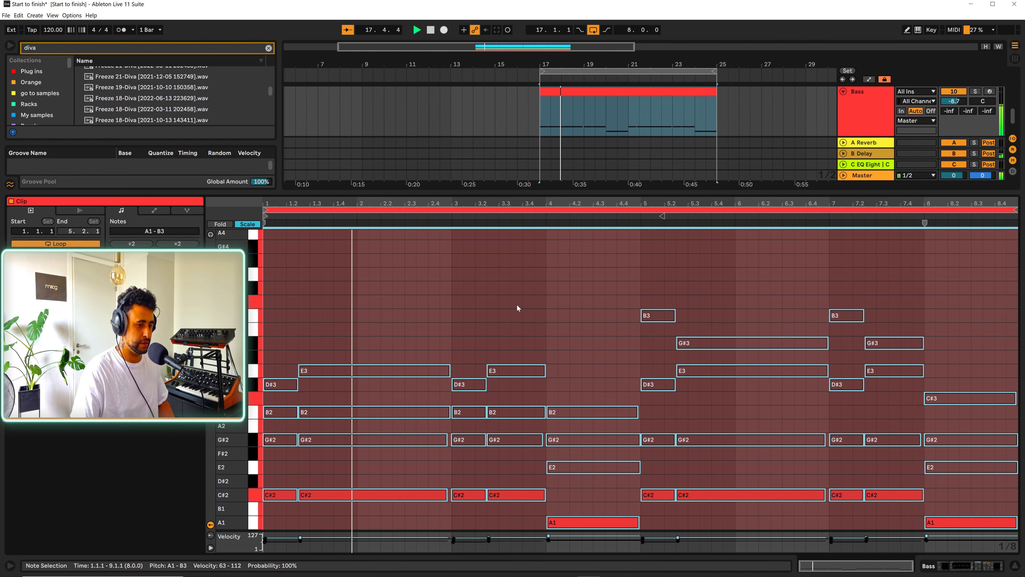
pyautogui.hotkey('shift', 'Tab')
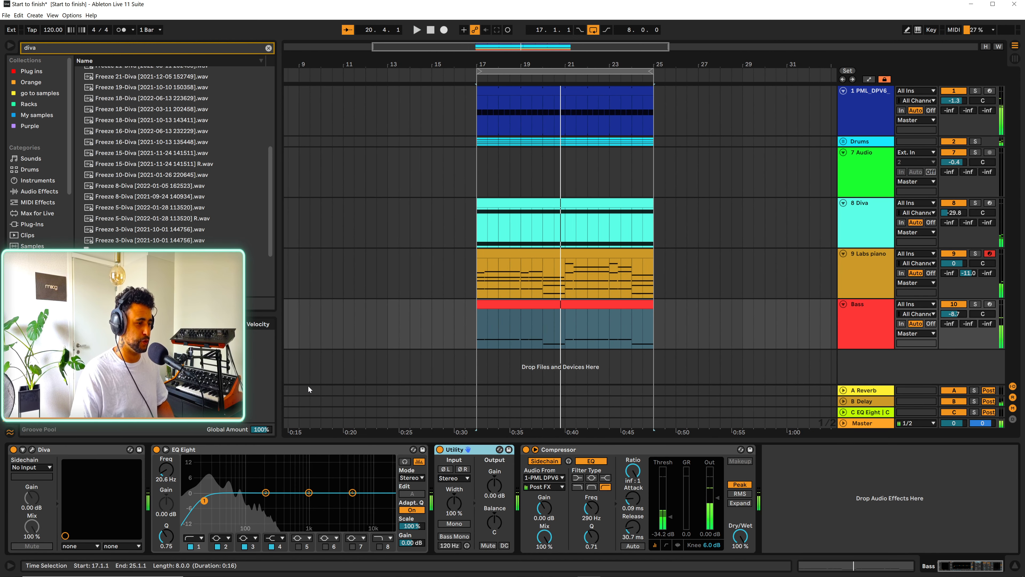
pyautogui.press('z')
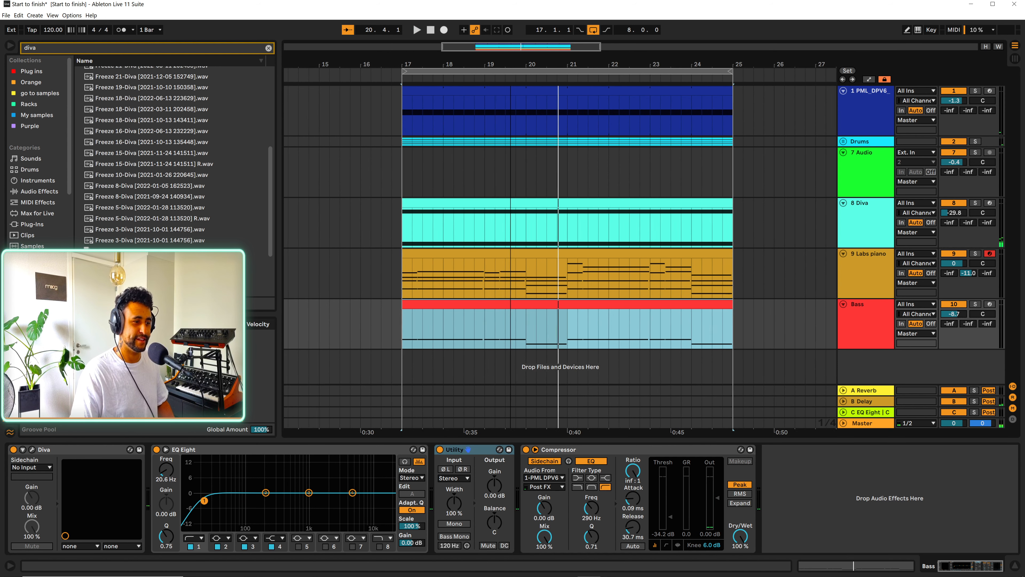
# Transpose all of the Bass clip's notes up one octave and briefly play back the loop.
pyautogui.doubleClick(489, 305)
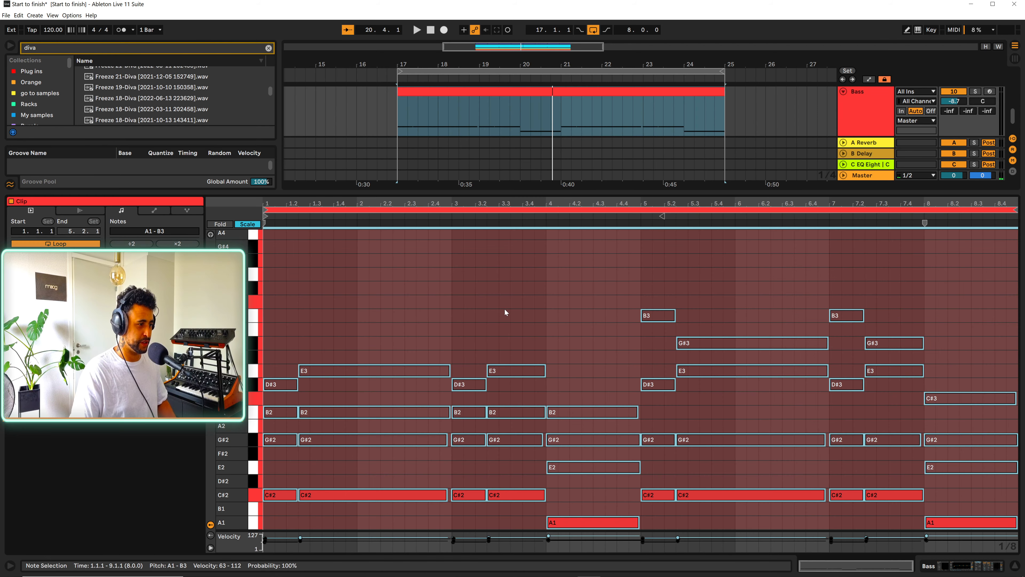
pyautogui.hotkey('shift', 'Up')
pyautogui.press('space')
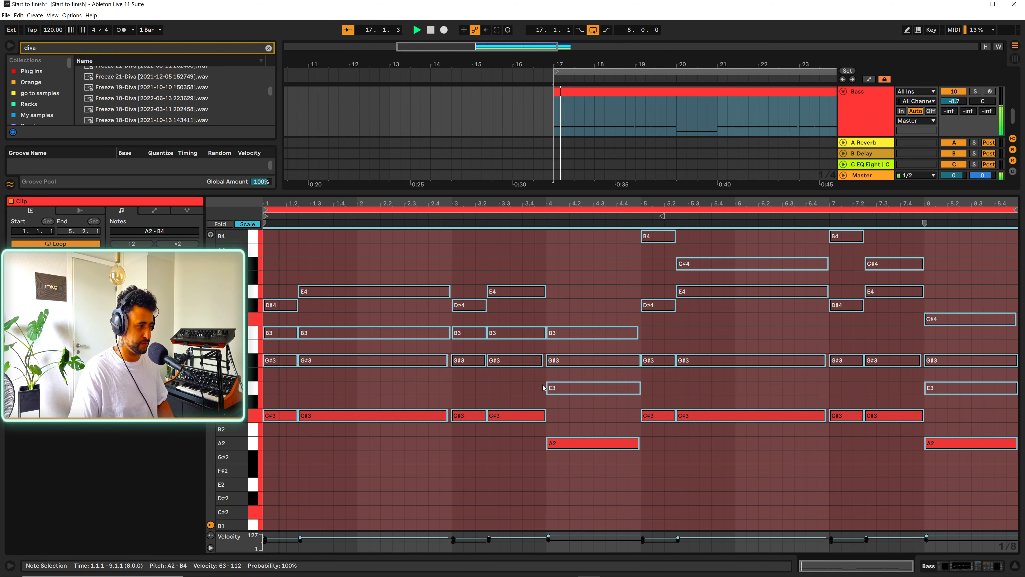
pyautogui.press('space')
# Open the main synth page of the Bass track's Diva and examine its oscillator settings while auditioning the loop.
pyautogui.click(958, 565)
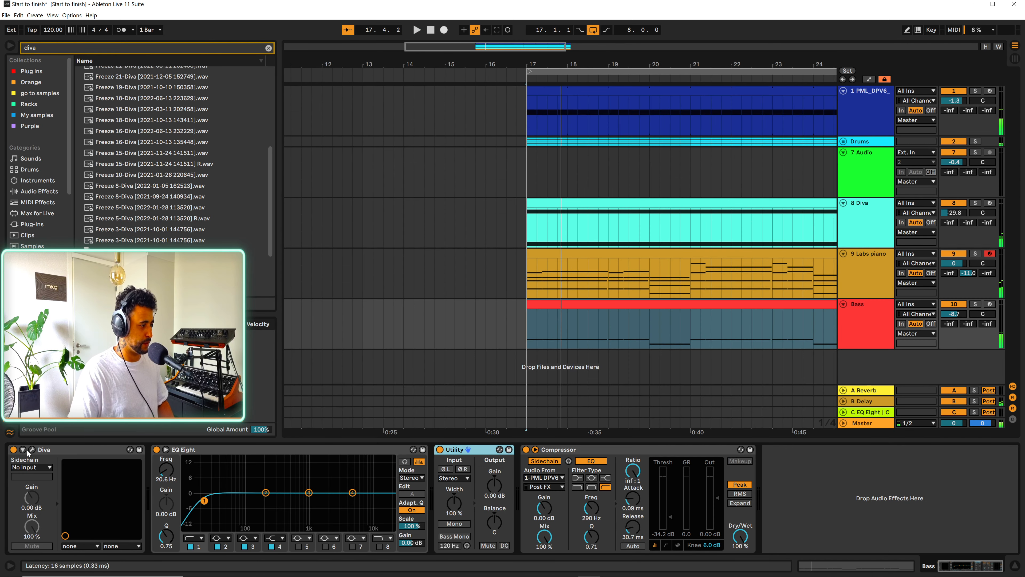
pyautogui.click(33, 450)
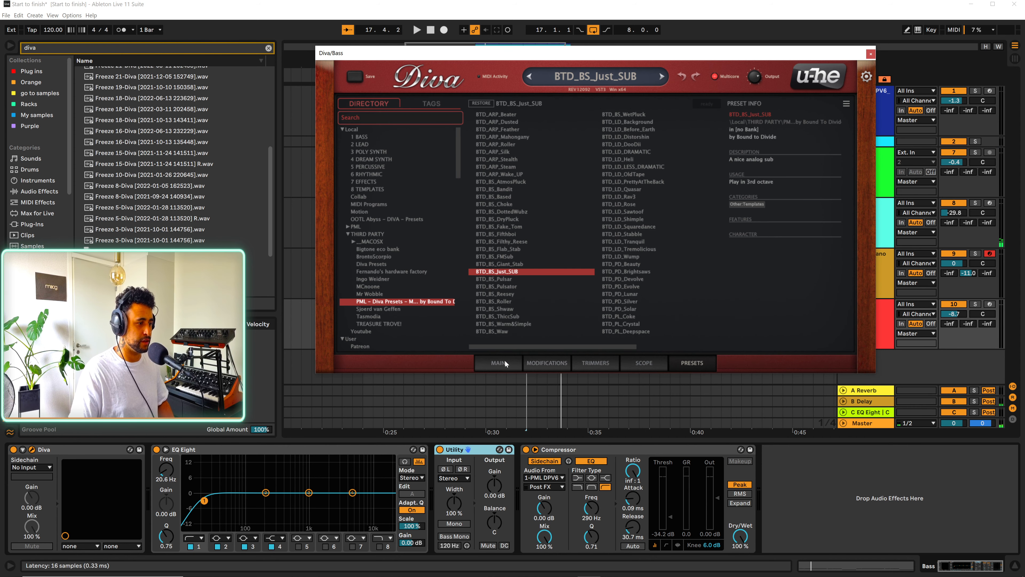
pyautogui.click(505, 362)
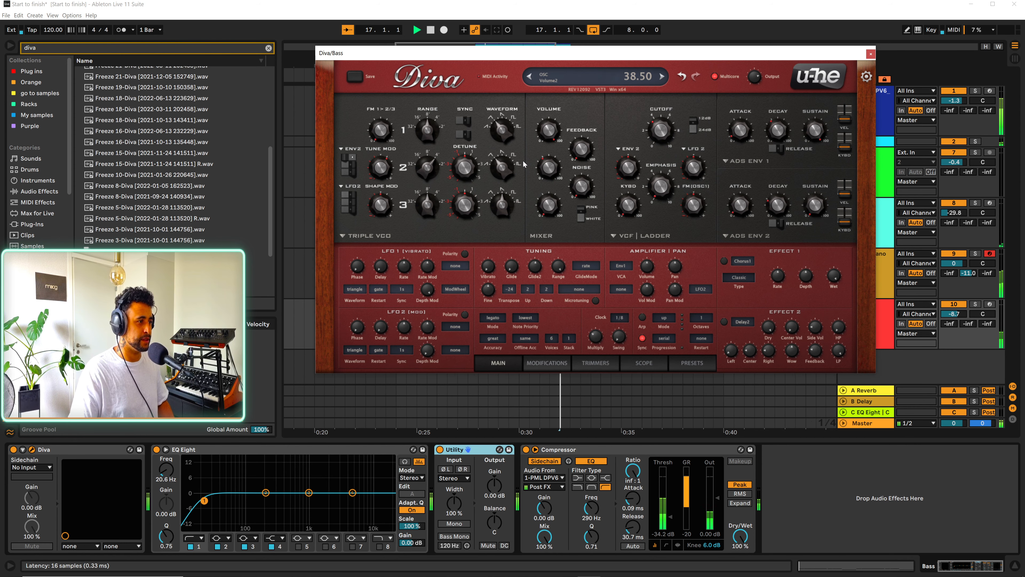
pyautogui.press('space')
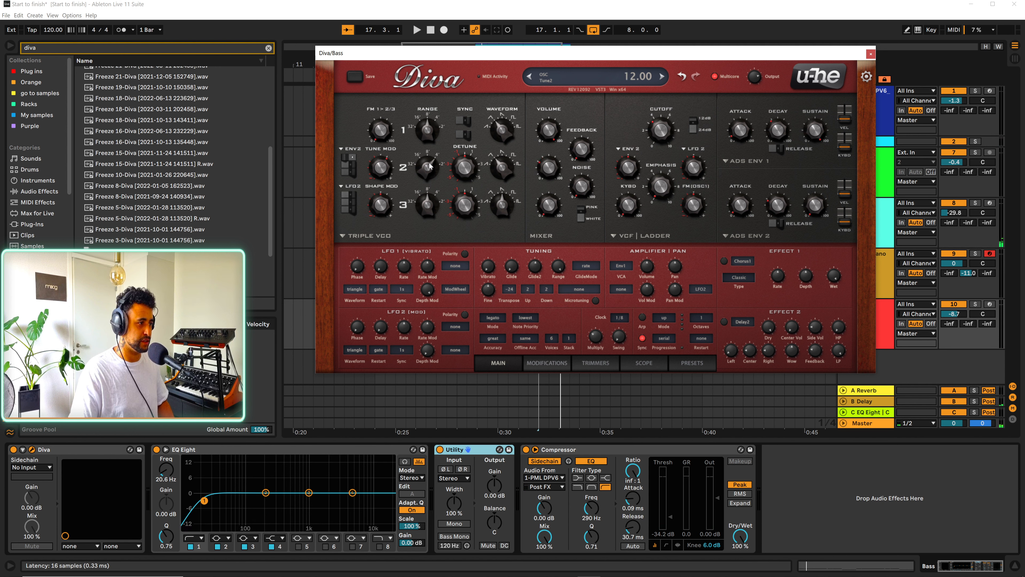
pyautogui.press('space')
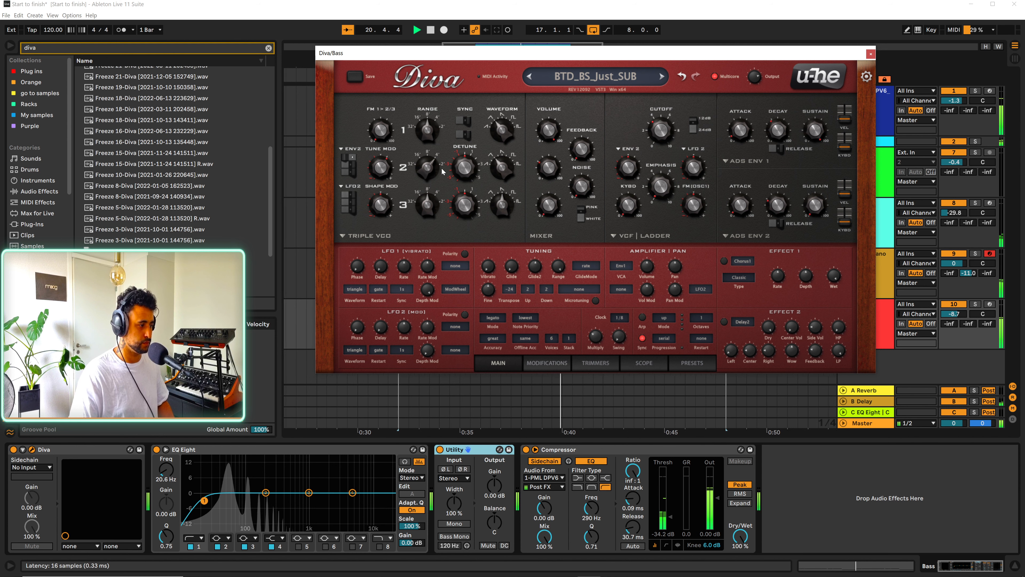
pyautogui.press('space')
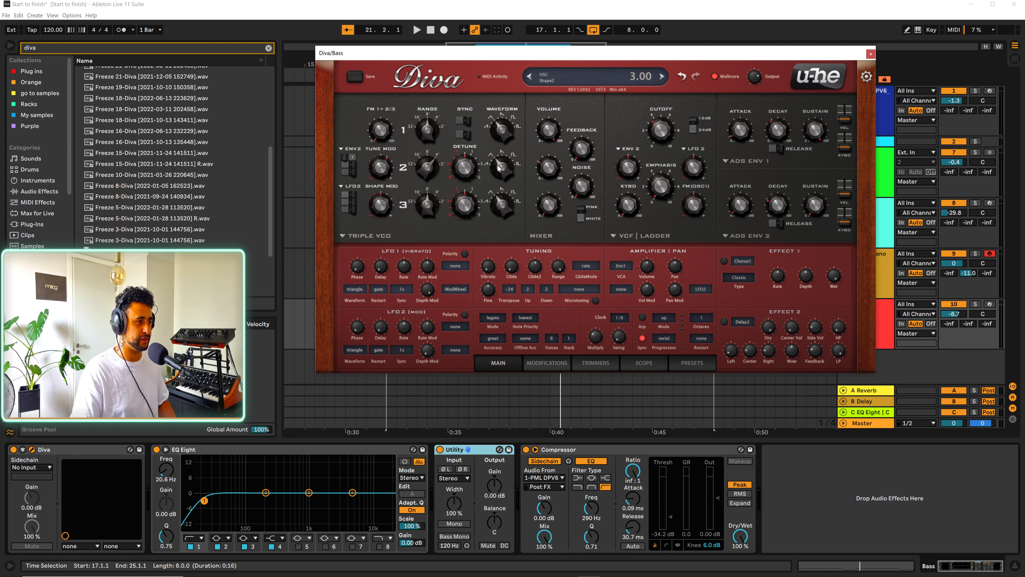
# Adjust Diva's oscillator 3 range and mixer volume during playback, and set oscillator 2's volume to 23.50.
pyautogui.moveTo(434, 203); pyautogui.dragTo(431, 237)
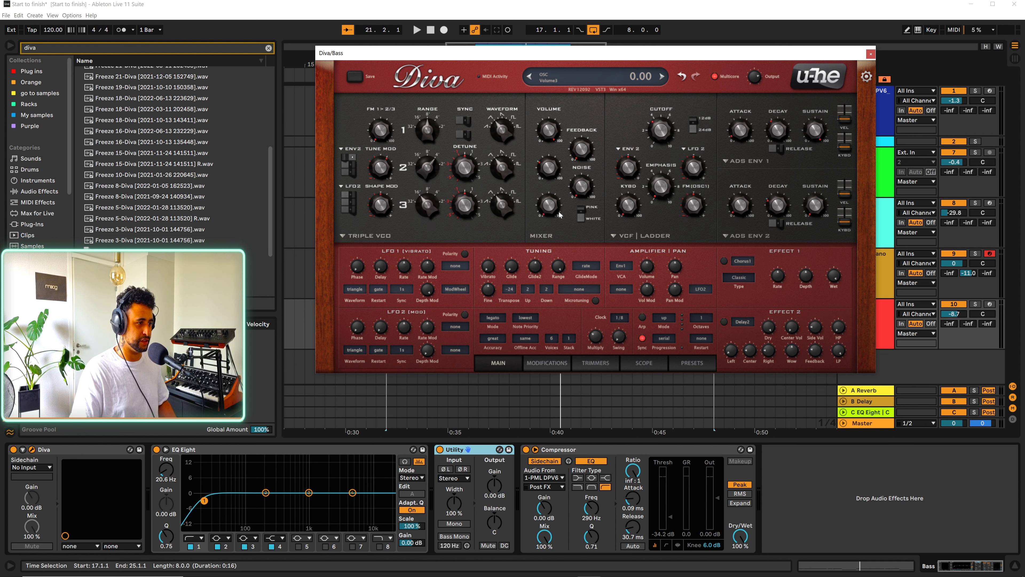
pyautogui.press('space')
pyautogui.moveTo(552, 195); pyautogui.dragTo(552, 164)
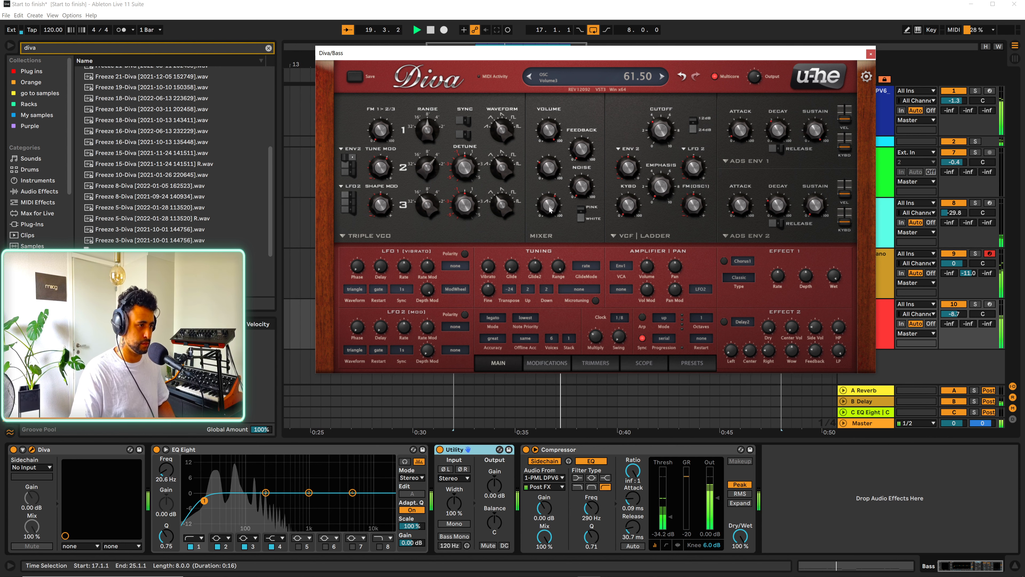
pyautogui.moveTo(549, 205); pyautogui.dragTo(549, 214)
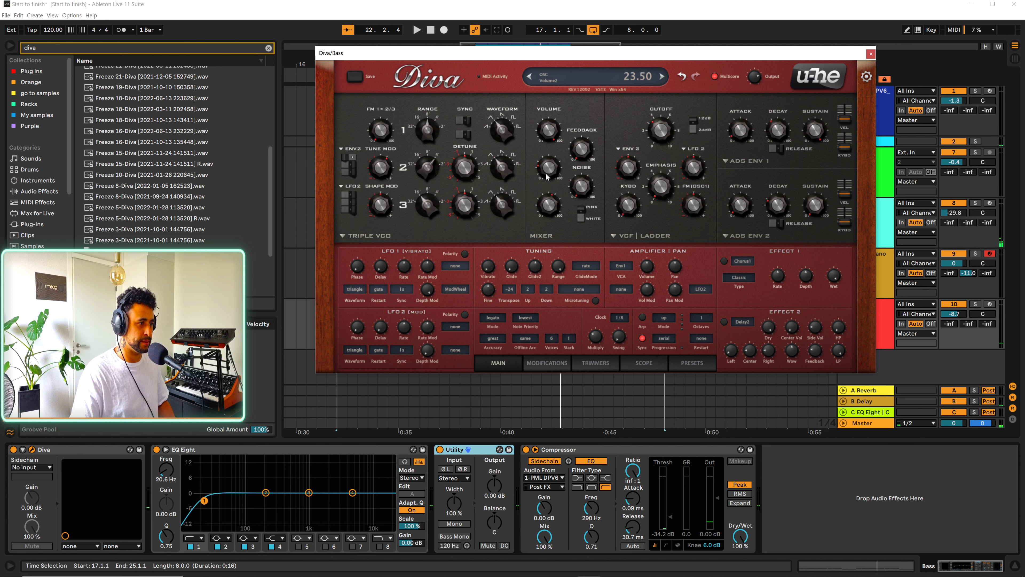
# Adjust Diva's mixer feedback and set the voice mode to mono while auditioning the bass with the loop.
pyautogui.press('space')
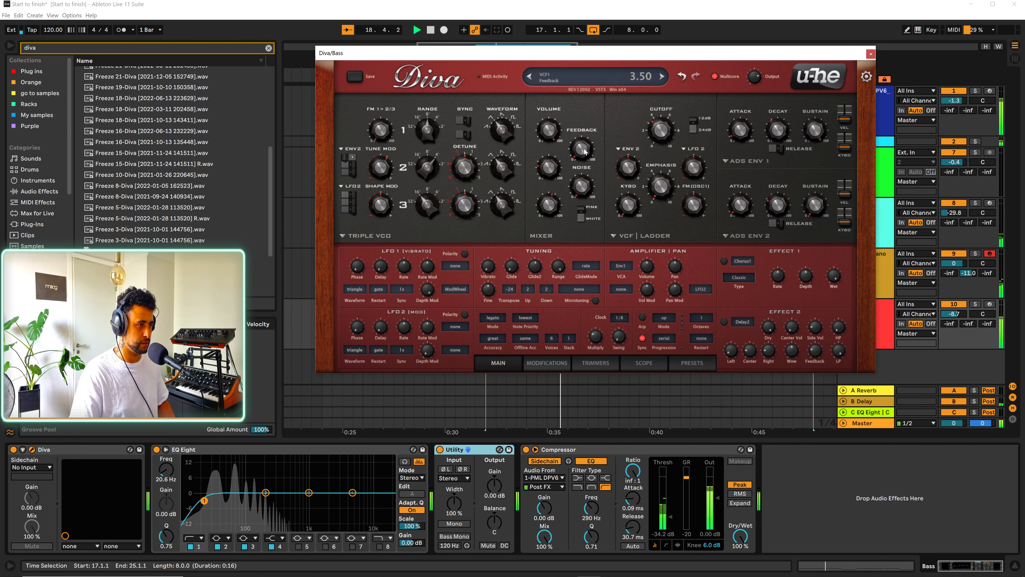
pyautogui.scroll(4, 581, 148)
pyautogui.press('space')
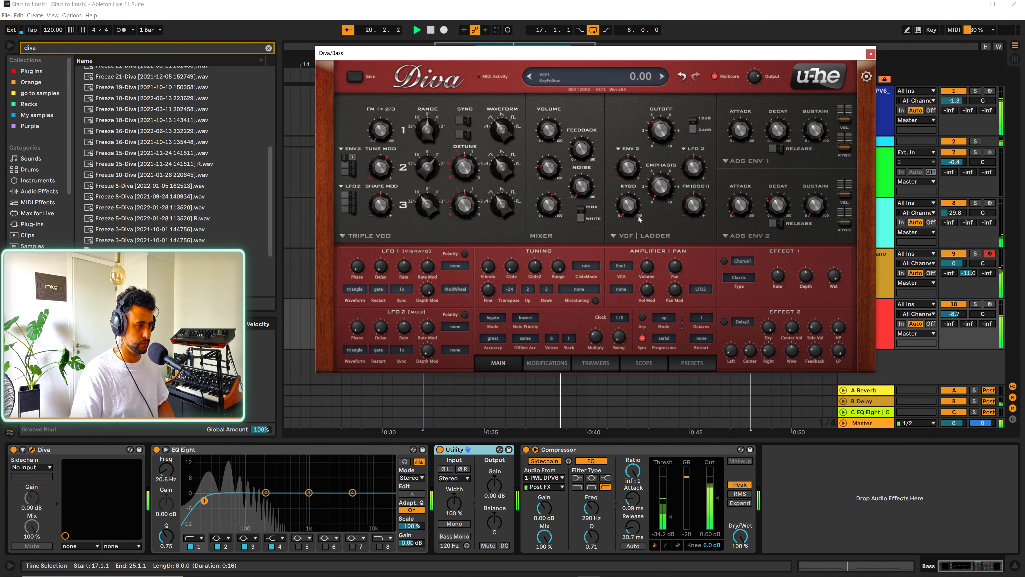
pyautogui.click(492, 317)
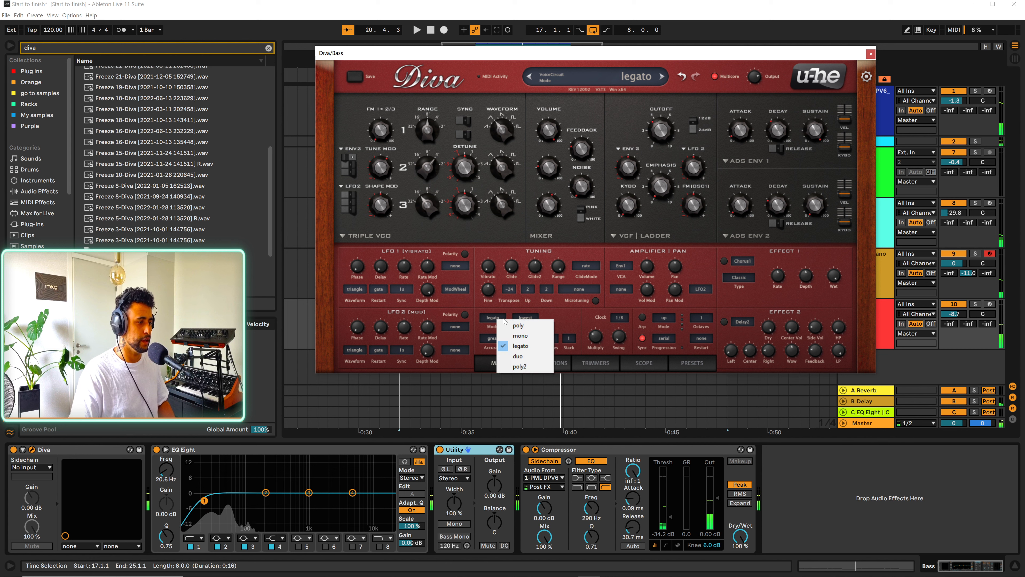
pyautogui.click(517, 331)
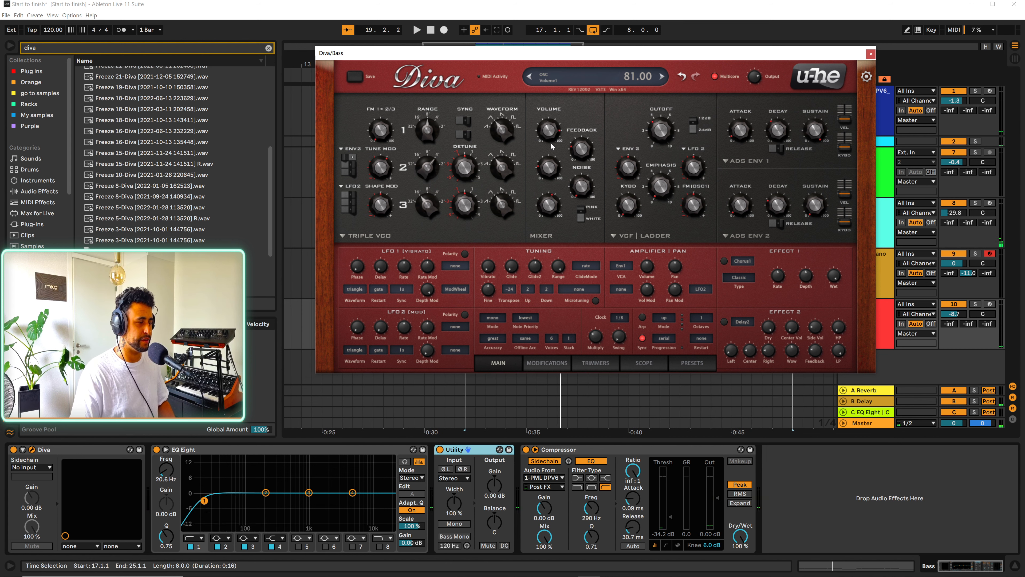
pyautogui.press('space')
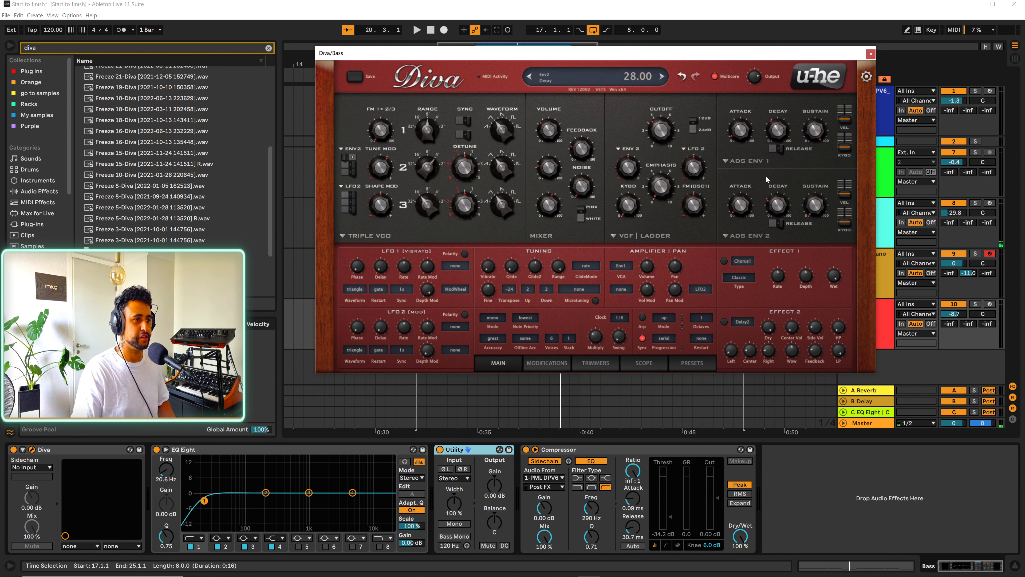
# Add the A Bit Warmer preset between EQ Eight and Utility on the Bass track and set its Dry/Wet to 64.3%.
pyautogui.click(871, 54)
pyautogui.click(268, 47)
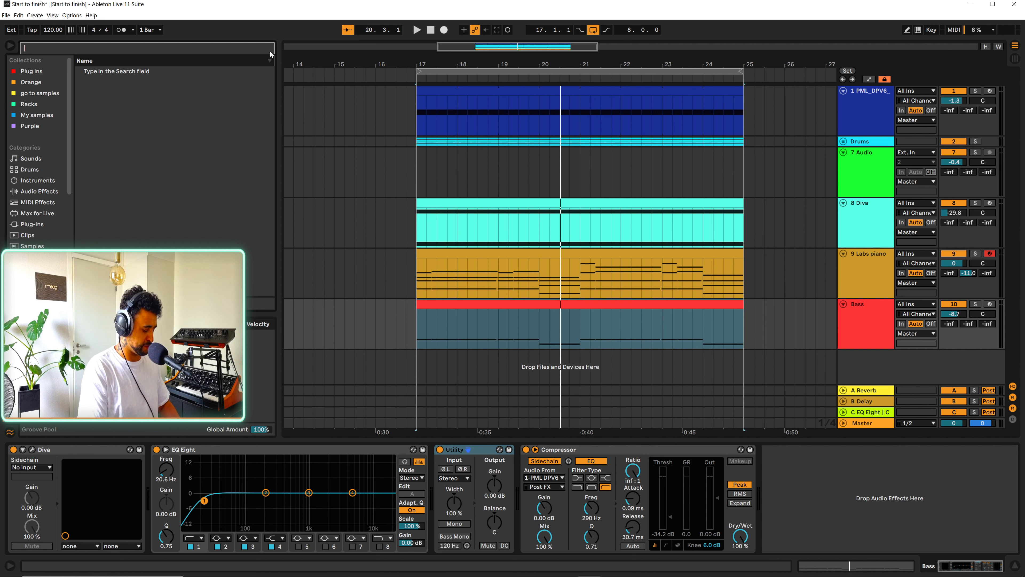
pyautogui.write('a bit')
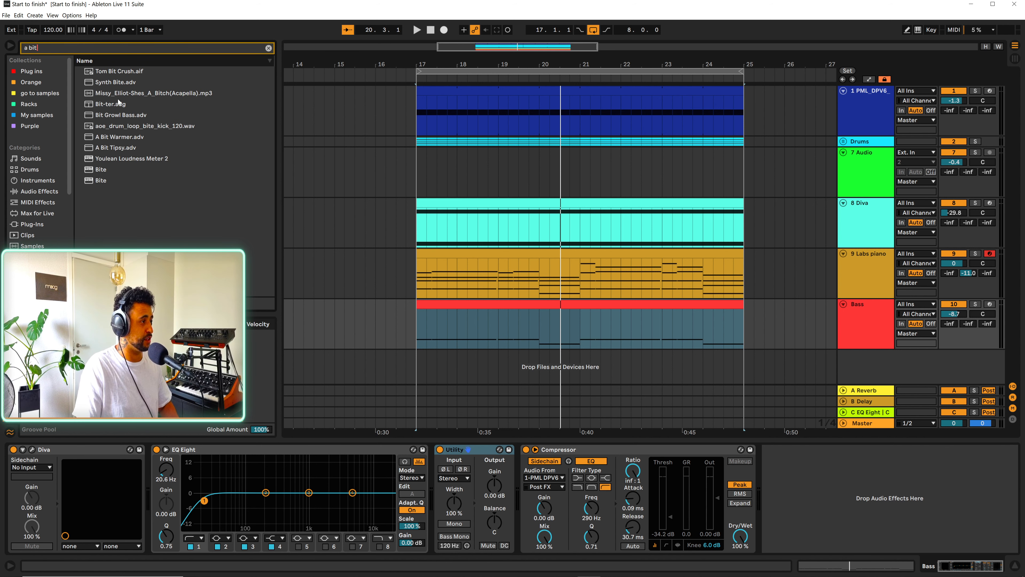
pyautogui.moveTo(125, 139)
pyautogui.mouseDown()
pyautogui.moveTo(459, 462)
pyautogui.moveTo(433, 485)
pyautogui.mouseUp()
pyautogui.press('space')
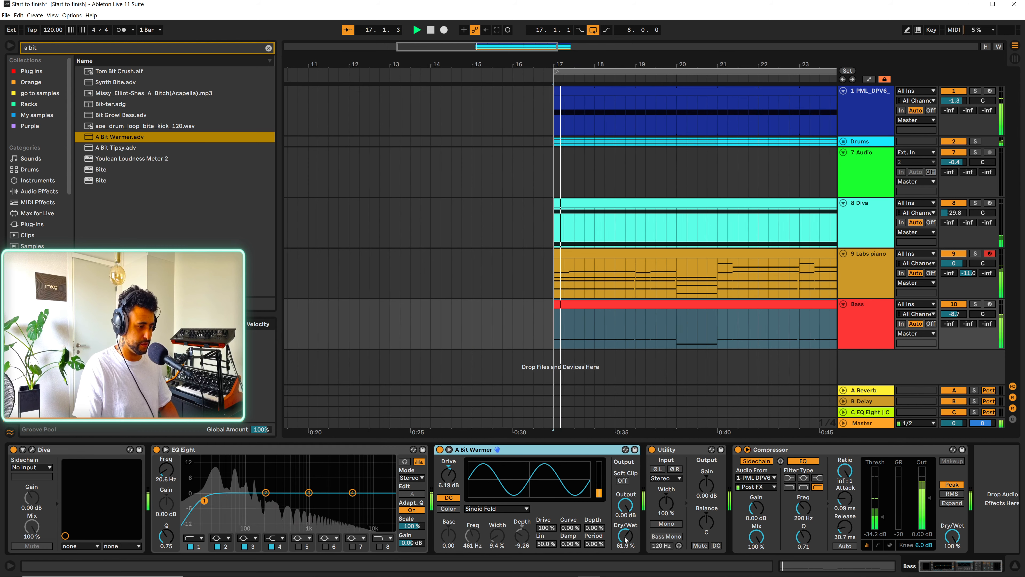
pyautogui.moveTo(626, 538); pyautogui.dragTo(625, 535)
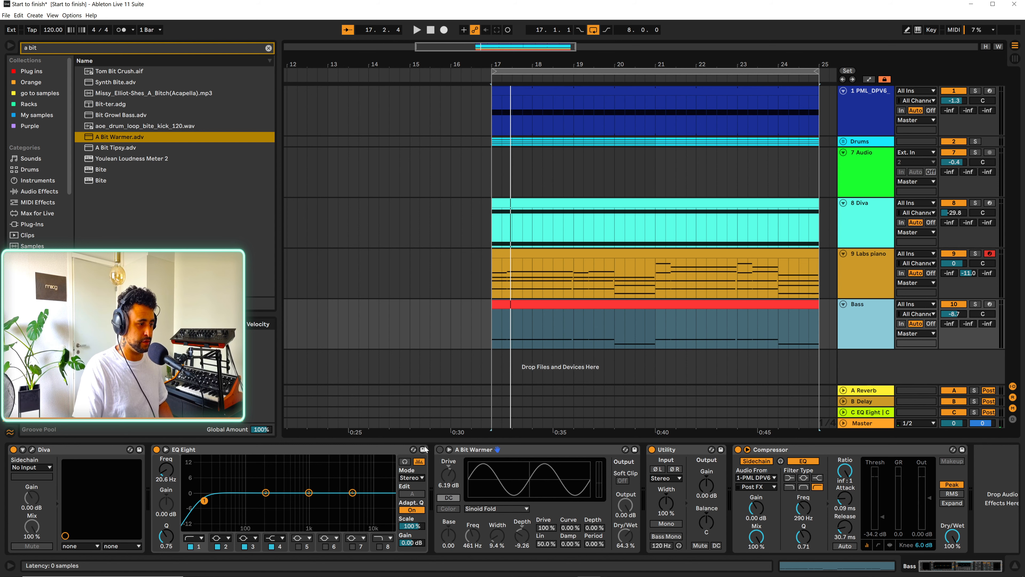
# Check the Bass track's level in the Session View mixer by playing the loop with A Bit Warmer bypassed.
pyautogui.click(482, 452)
pyautogui.press('Tab')
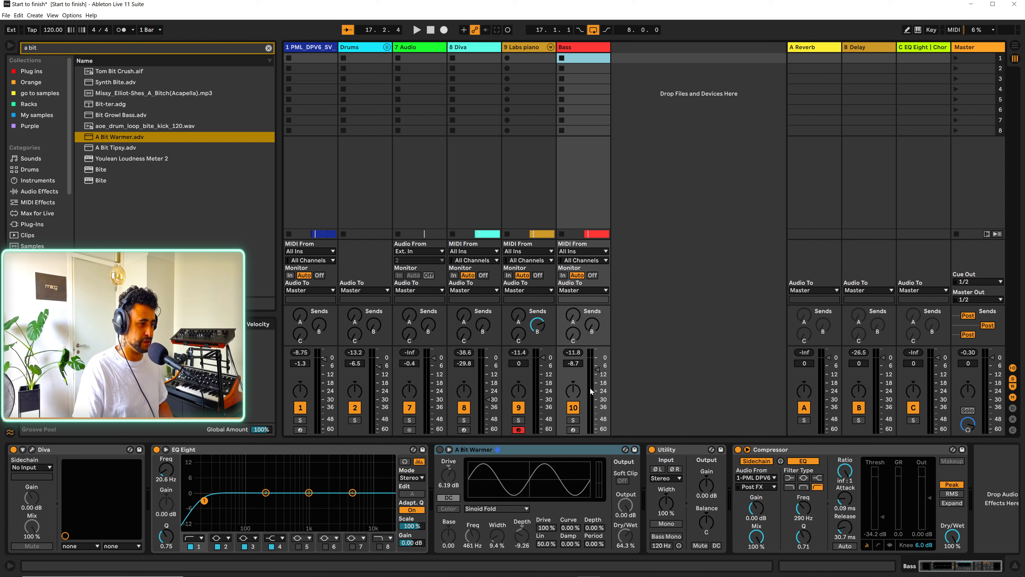
pyautogui.press('space')
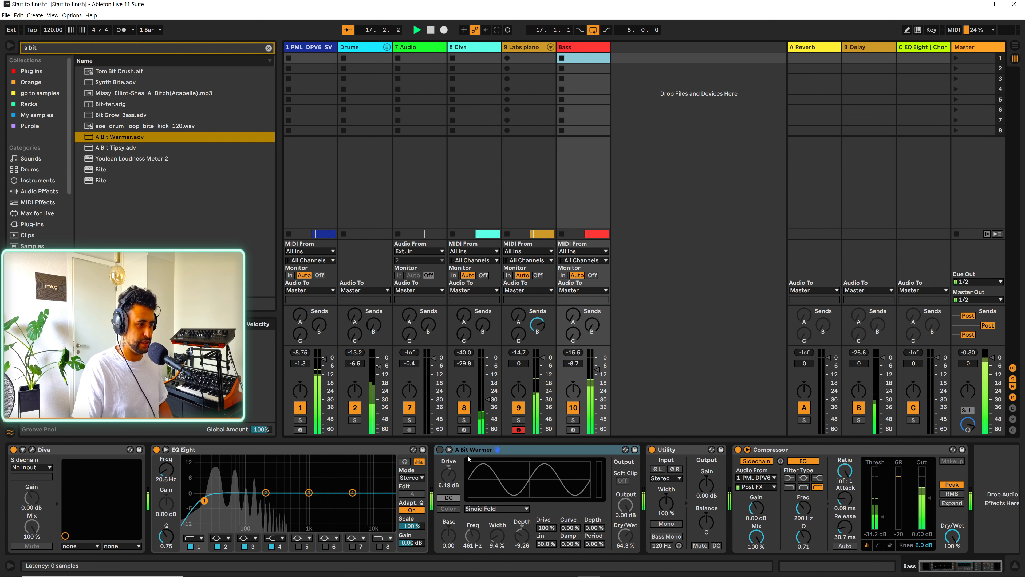
pyautogui.press('space')
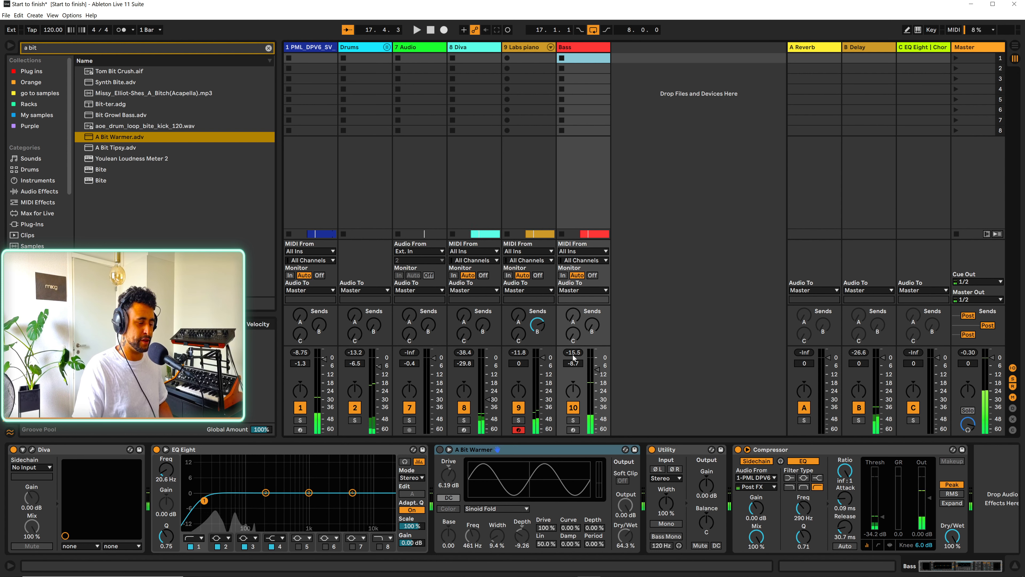
# Turn A Bit Warmer back on and lower its output to -4.57 dB, comparing the Bass track's level with the loop playing.
pyautogui.click(440, 449)
pyautogui.press('space')
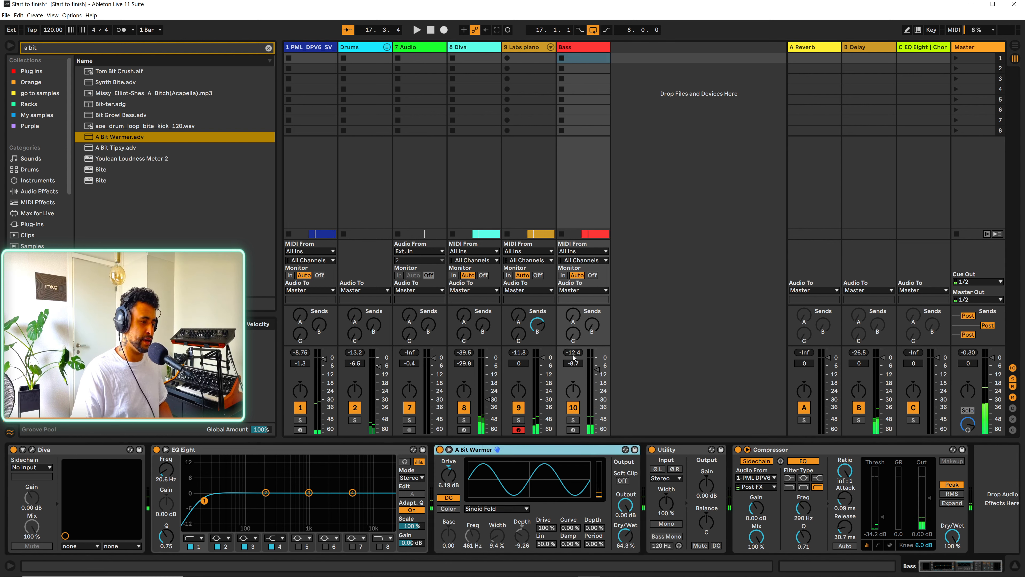
pyautogui.click(625, 505)
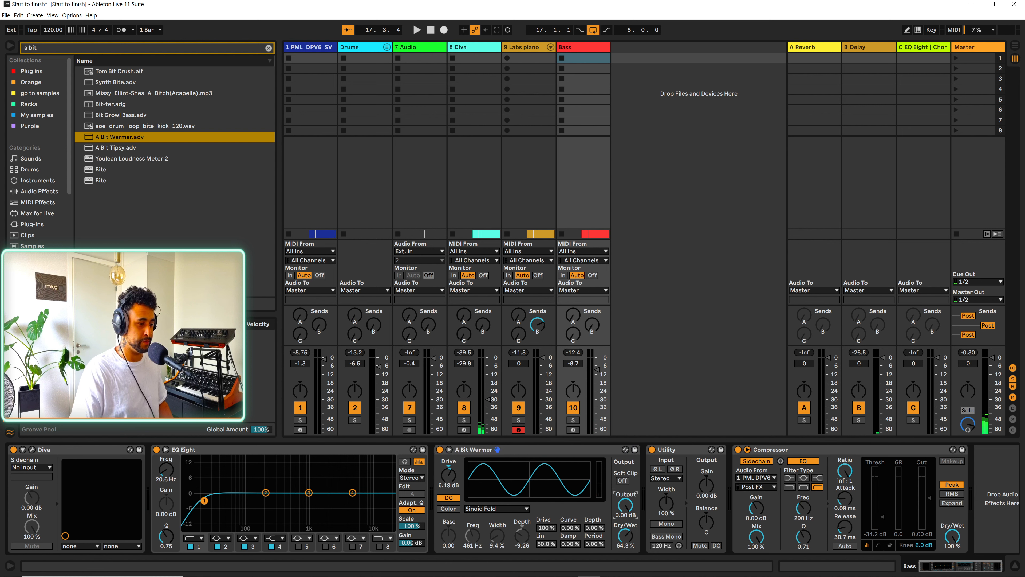
pyautogui.press('space')
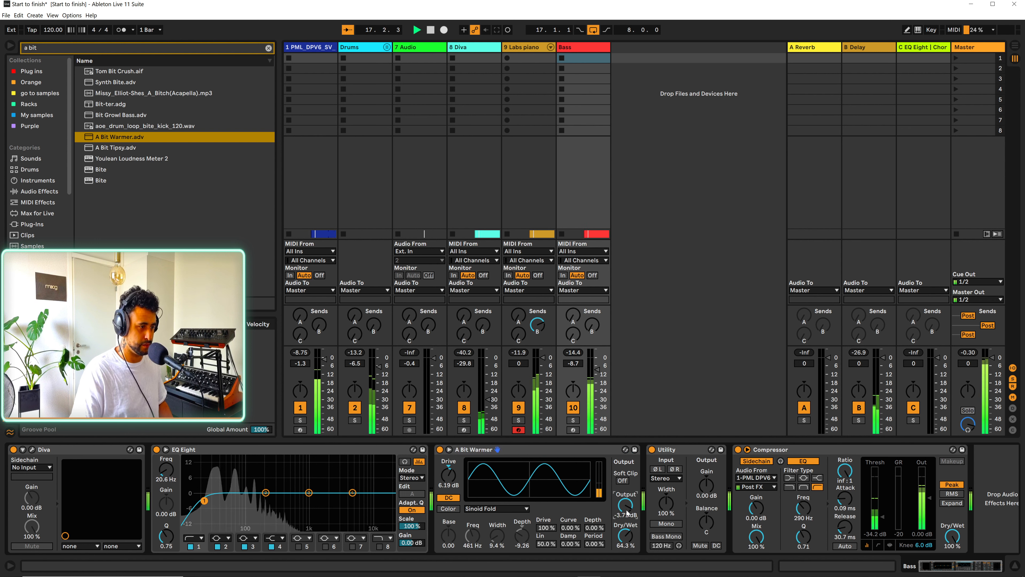
pyautogui.moveTo(625, 505); pyautogui.dragTo(625, 507)
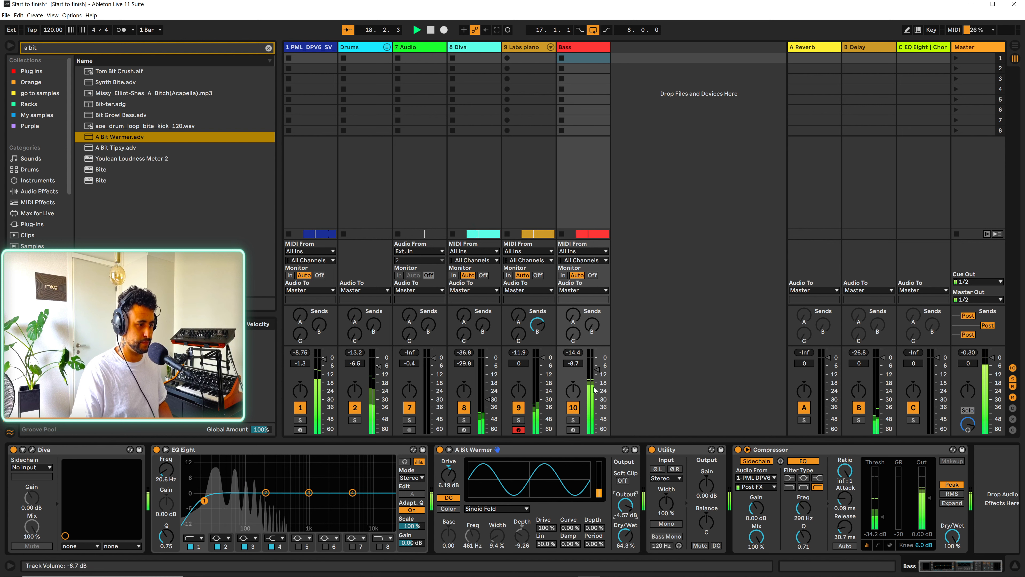
pyautogui.click(573, 353)
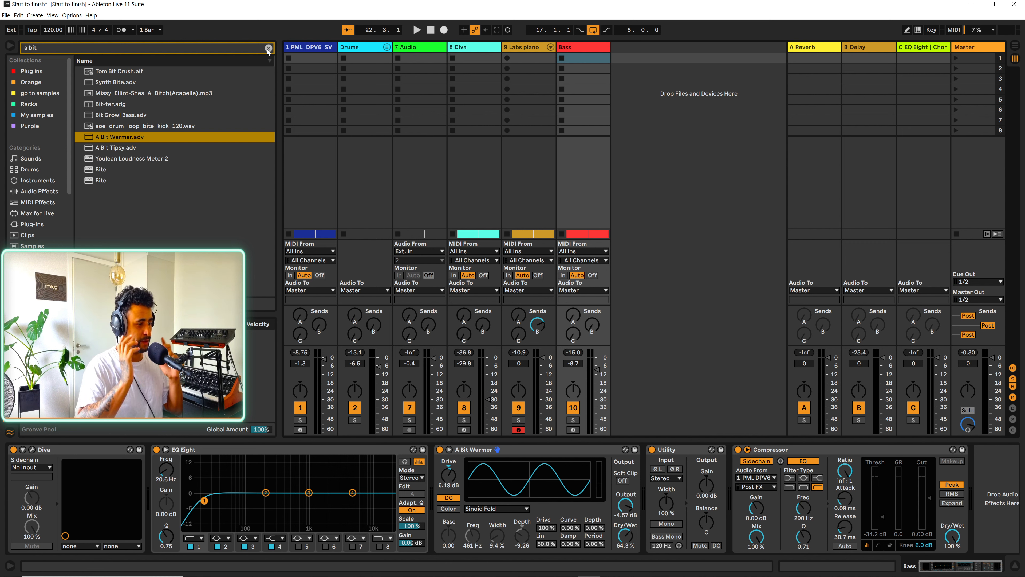
# Flatten the low-mid boost in EQ Eight on return track C, moving the higher band to 323 Hz and -0.12 dB.
pyautogui.click(933, 54)
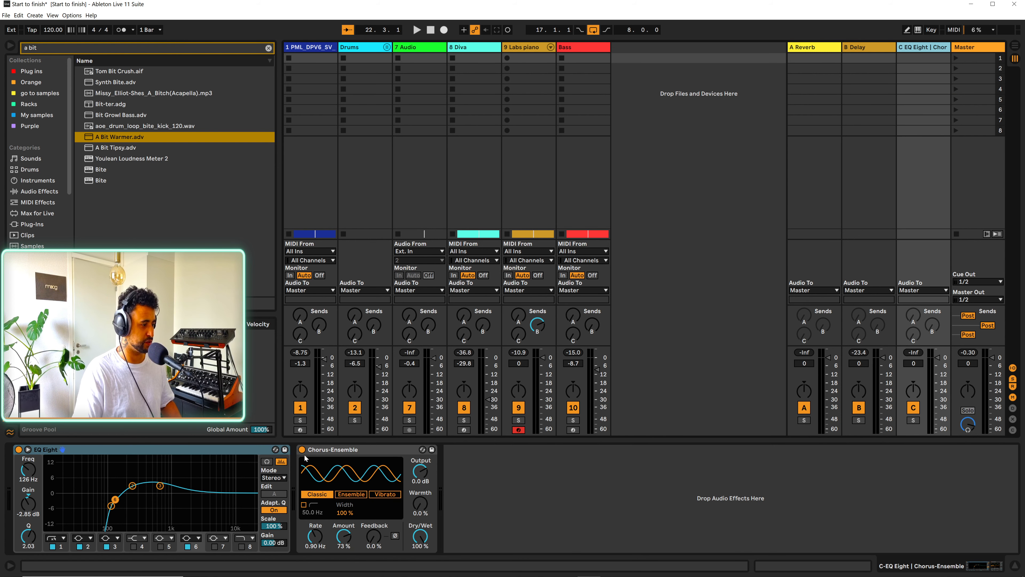
pyautogui.click(339, 451)
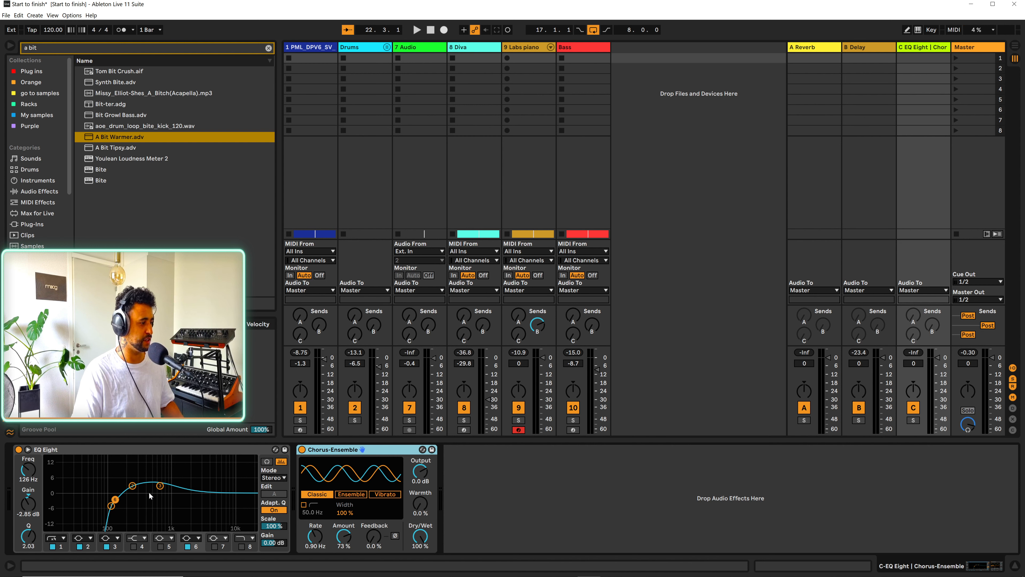
pyautogui.moveTo(134, 486)
pyautogui.mouseDown()
pyautogui.moveTo(155, 492)
pyautogui.moveTo(125, 490)
pyautogui.moveTo(141, 493)
pyautogui.mouseUp()
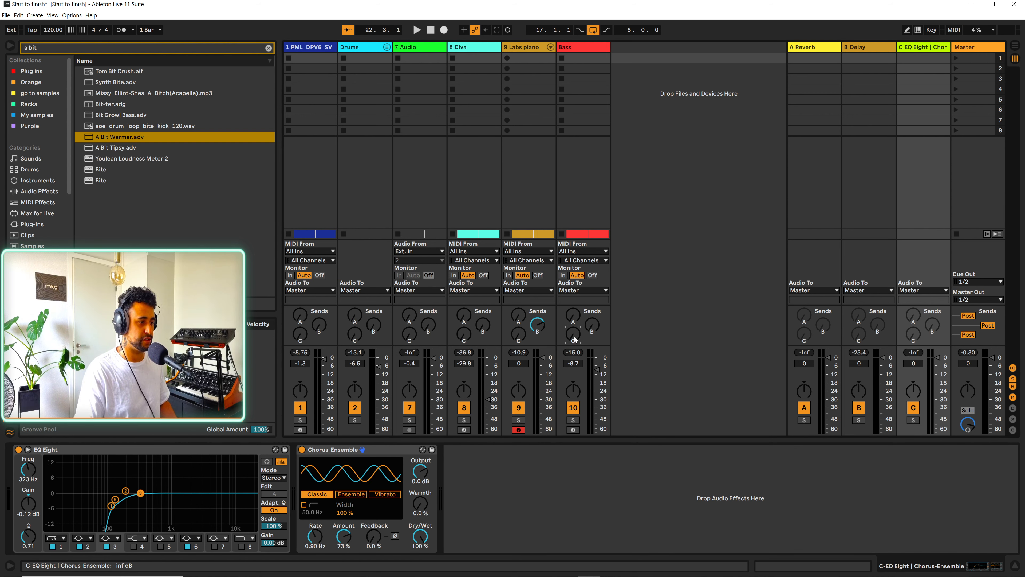
# Raise the Bass track's send C to 0 dB while the loop plays.
pyautogui.press('space')
pyautogui.moveTo(575, 340); pyautogui.dragTo(573, 332)
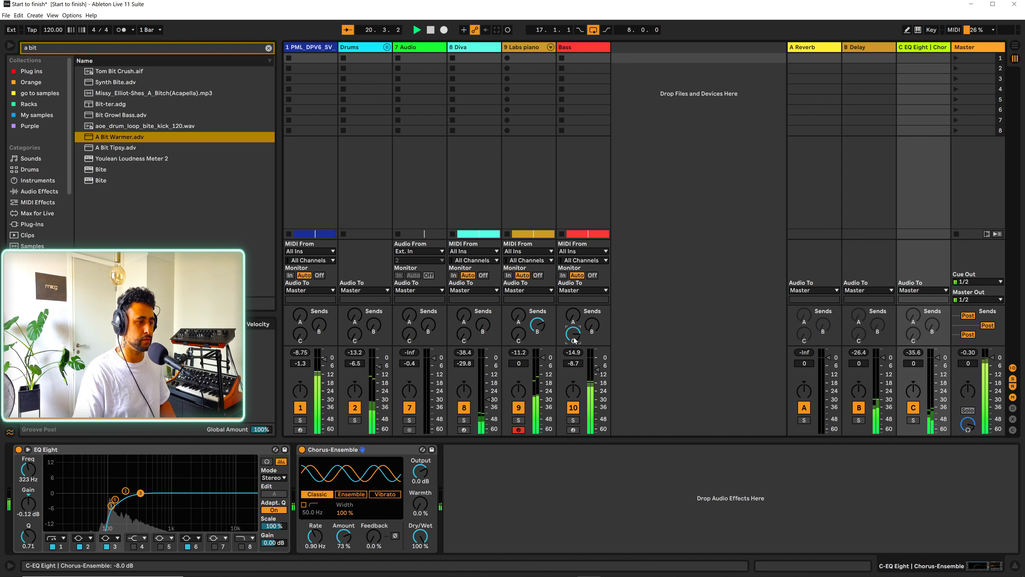
pyautogui.moveTo(574, 335); pyautogui.dragTo(575, 330)
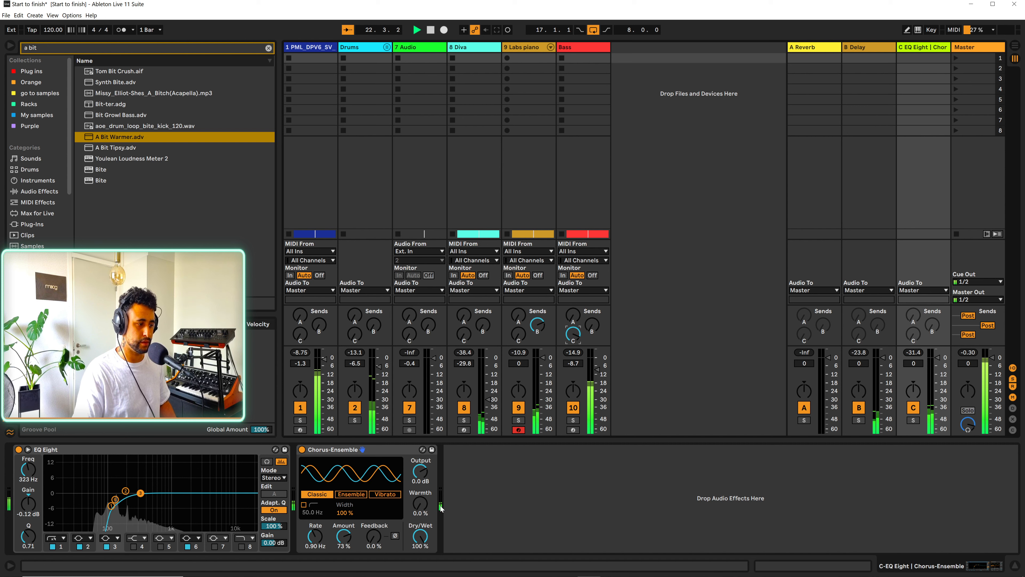
# Raise the Chorus-Ensemble output on return track C to 3.8 dB while auditioning the loop.
pyautogui.moveTo(422, 474); pyautogui.dragTo(421, 478)
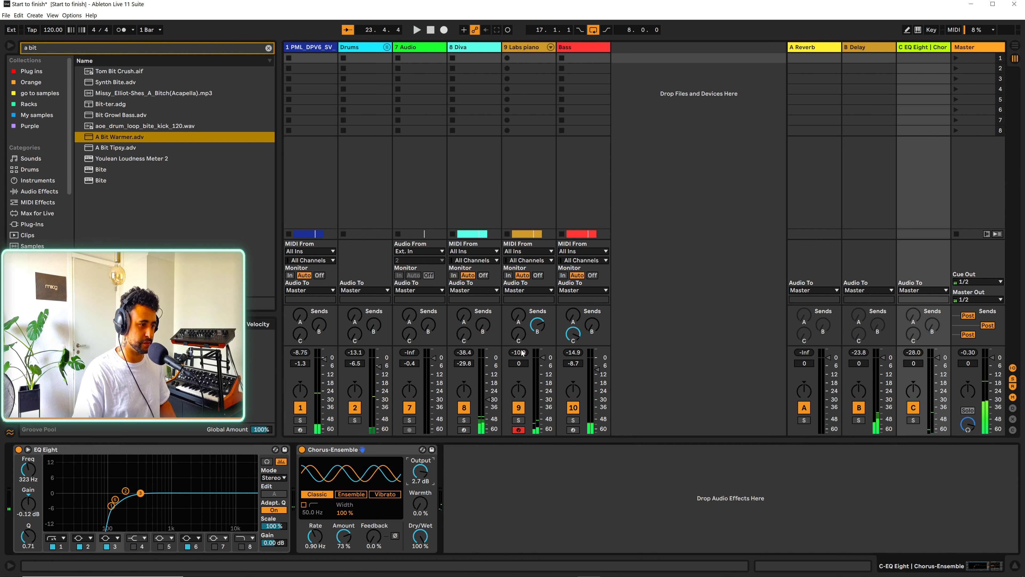
pyautogui.press('space')
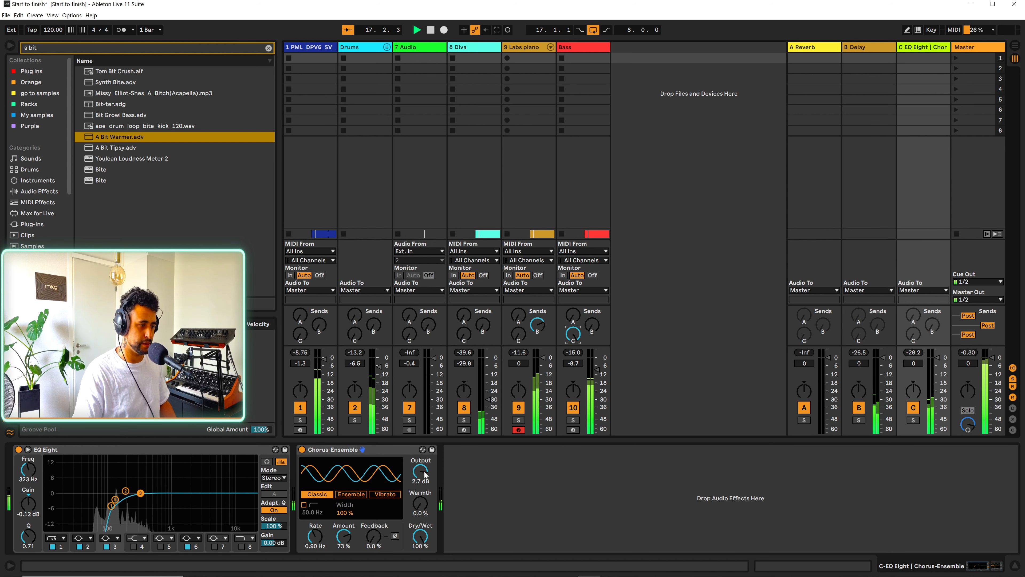
pyautogui.moveTo(423, 474); pyautogui.dragTo(423, 468)
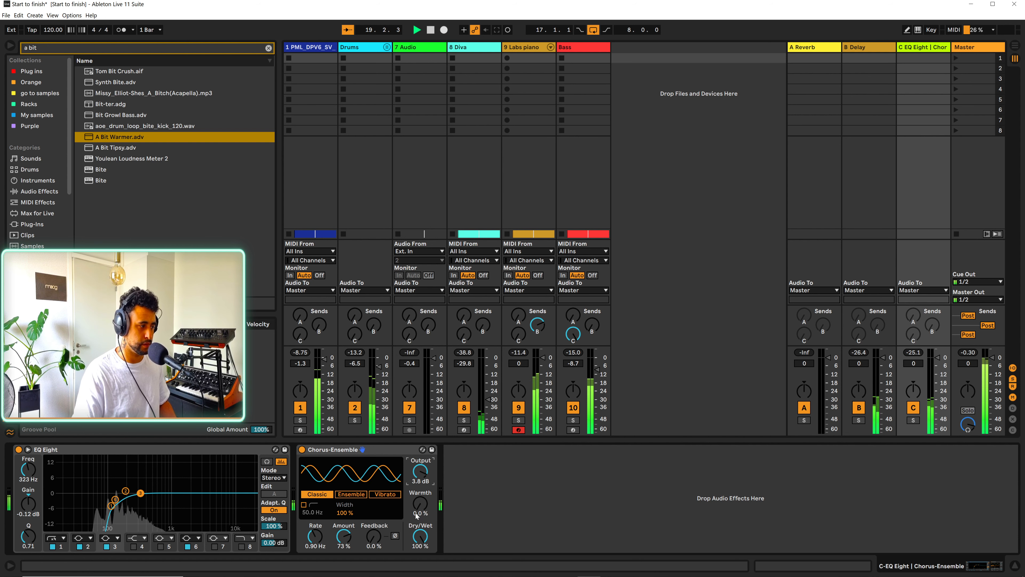
pyautogui.press('space')
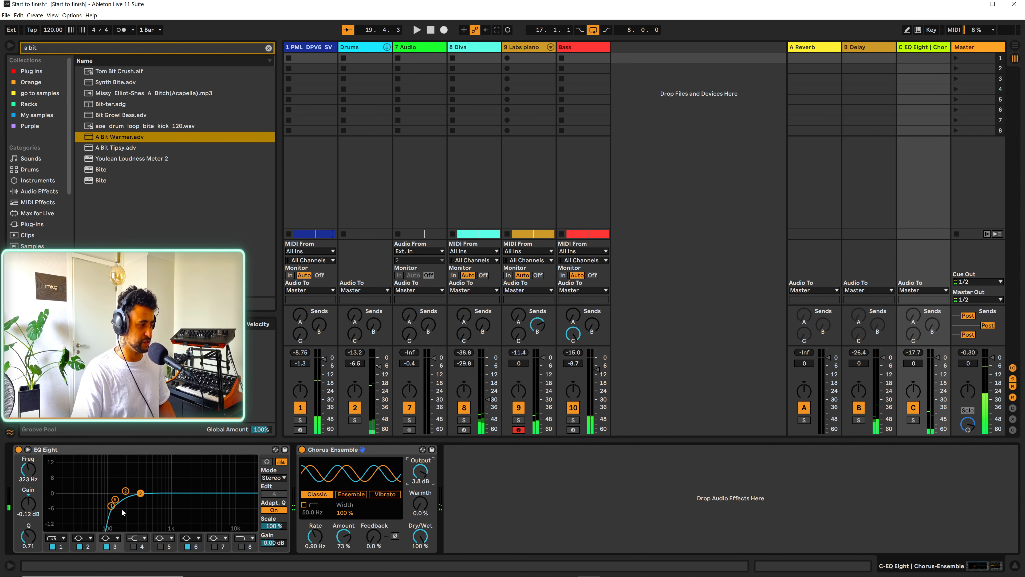
# Switch to Arrangement View, select the Bass track and play the loop to hear the bass with chorus.
pyautogui.press('Tab')
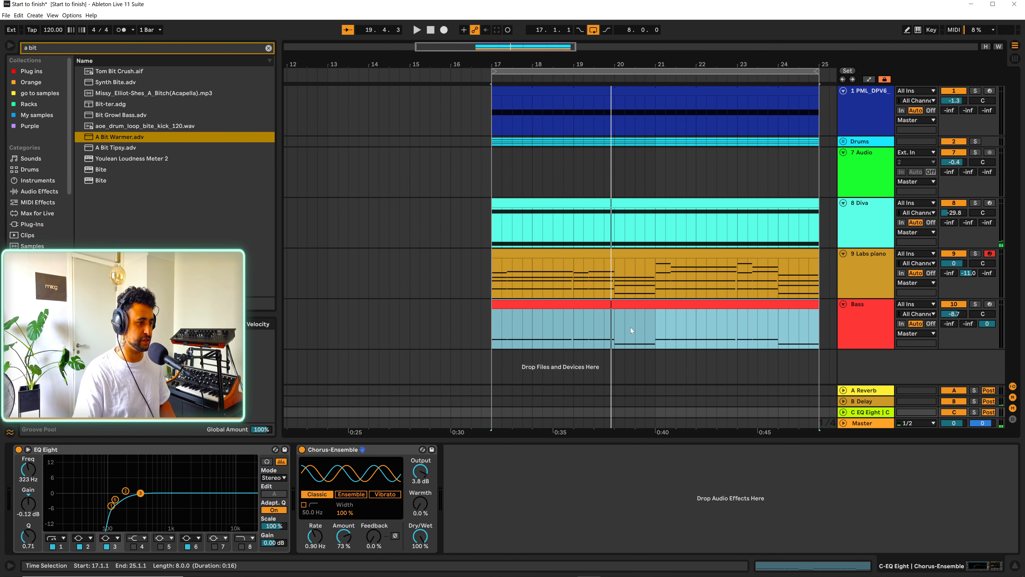
pyautogui.click(830, 337)
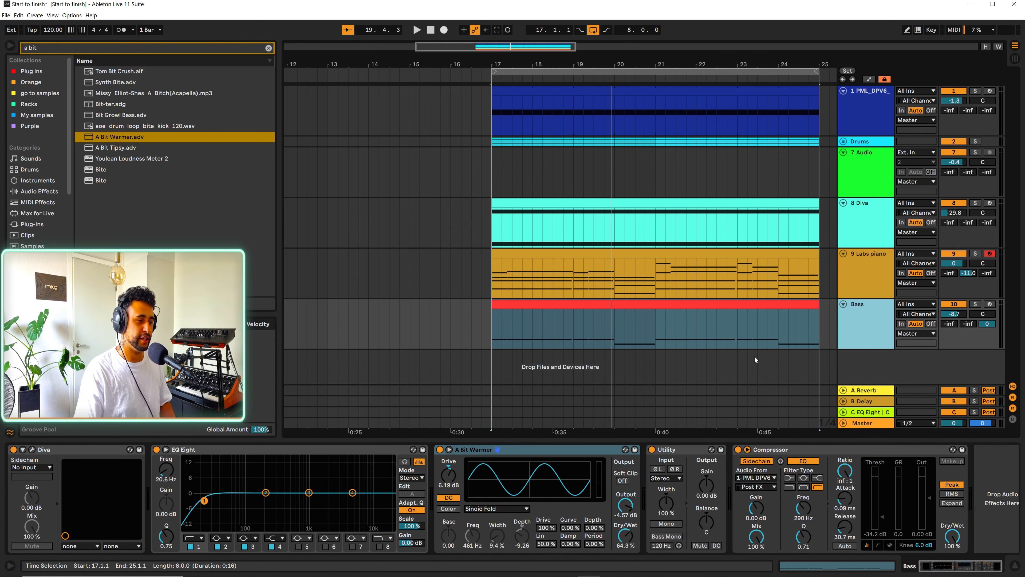
pyautogui.press('space')
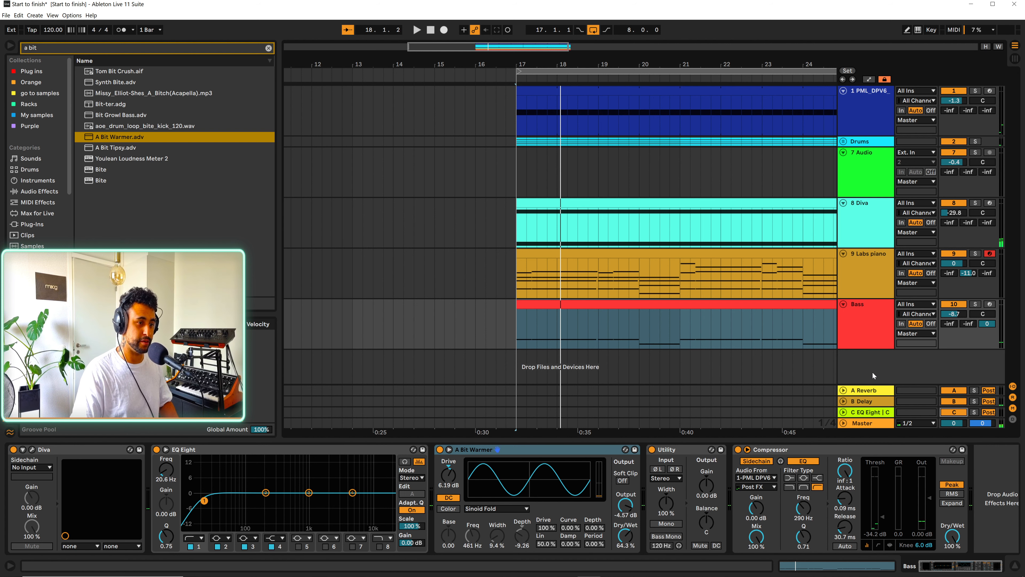
# Set the Chorus-Ensemble output on return track C to 6.0 dB and its amount to 78 % during playback.
pyautogui.click(866, 412)
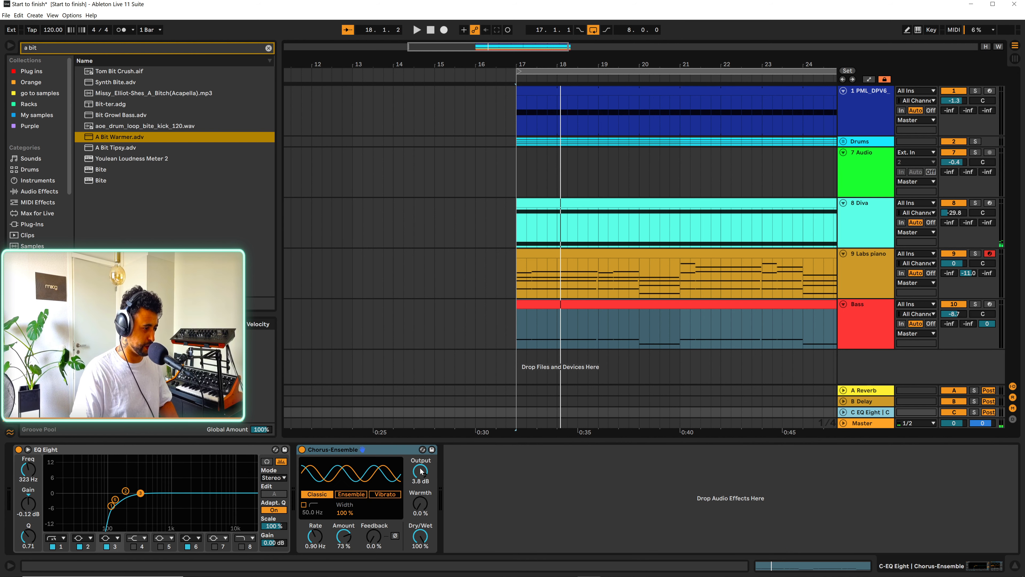
pyautogui.moveTo(420, 471); pyautogui.dragTo(421, 464)
pyautogui.press('space')
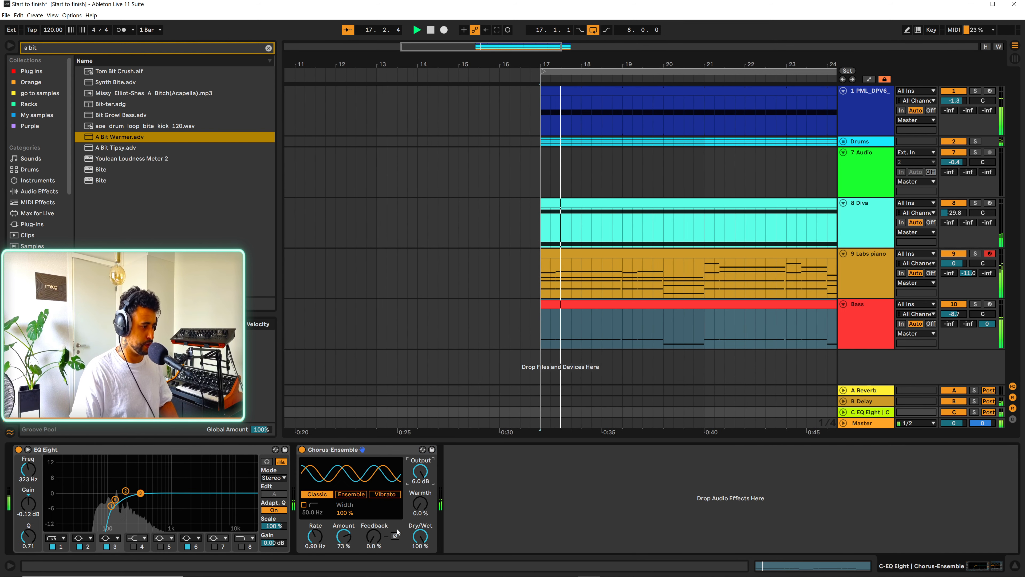
pyautogui.moveTo(342, 539); pyautogui.dragTo(342, 536)
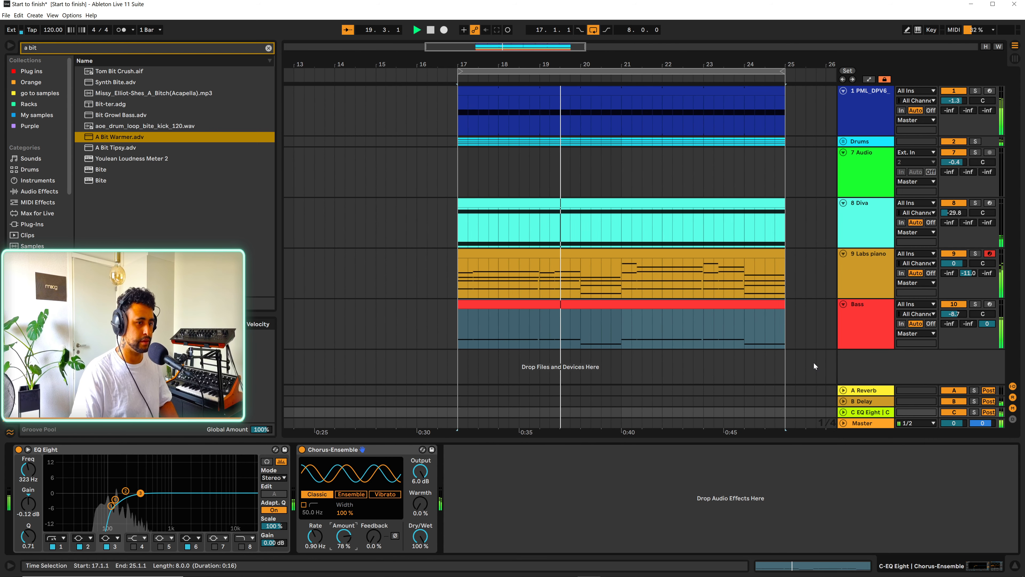
# Expand return track C and set the Labs piano track's send C to -15.6 dB while auditioning the loop.
pyautogui.click(844, 412)
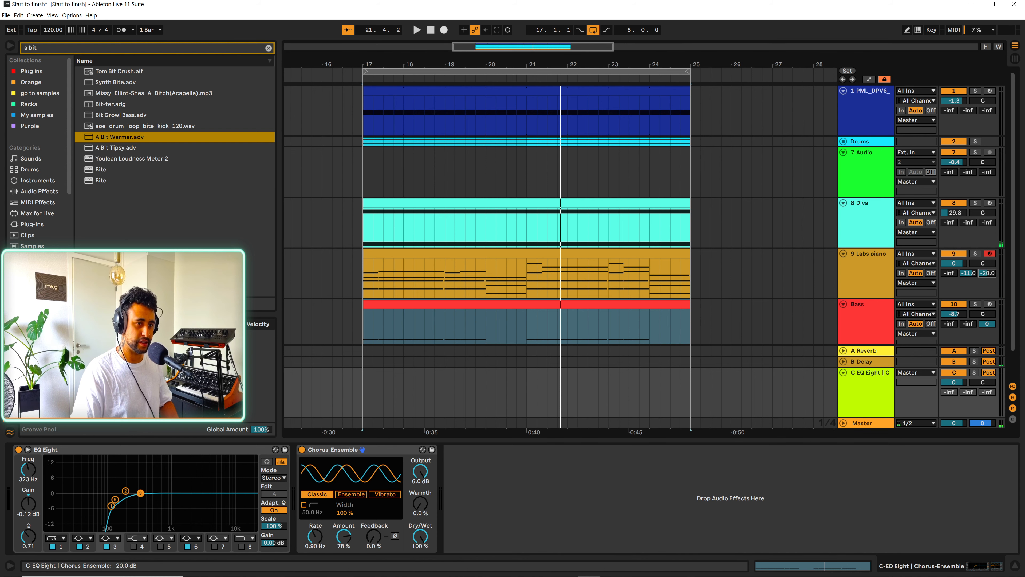
pyautogui.press('space')
pyautogui.moveTo(986, 273); pyautogui.dragTo(986, 260)
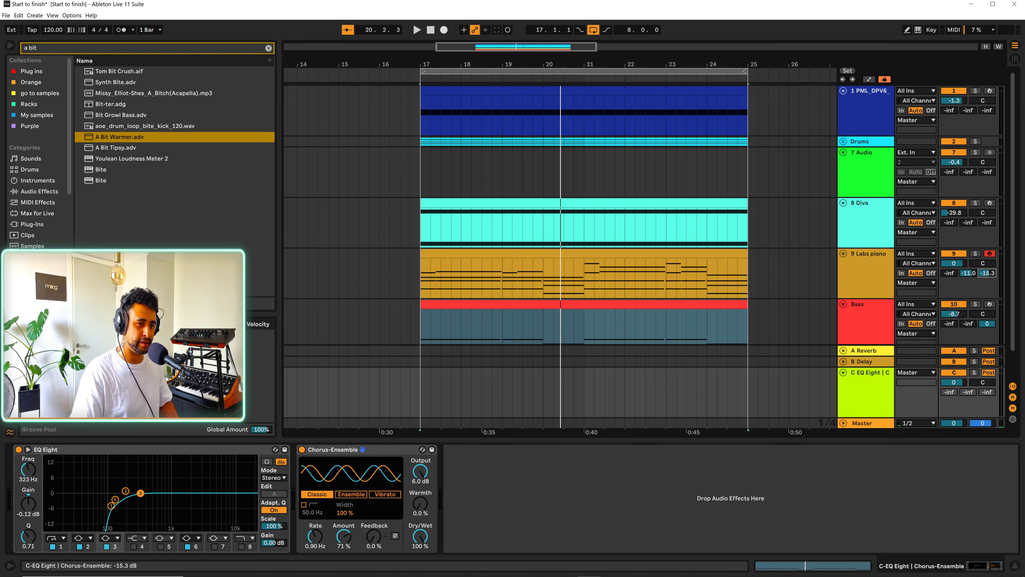
pyautogui.press('space')
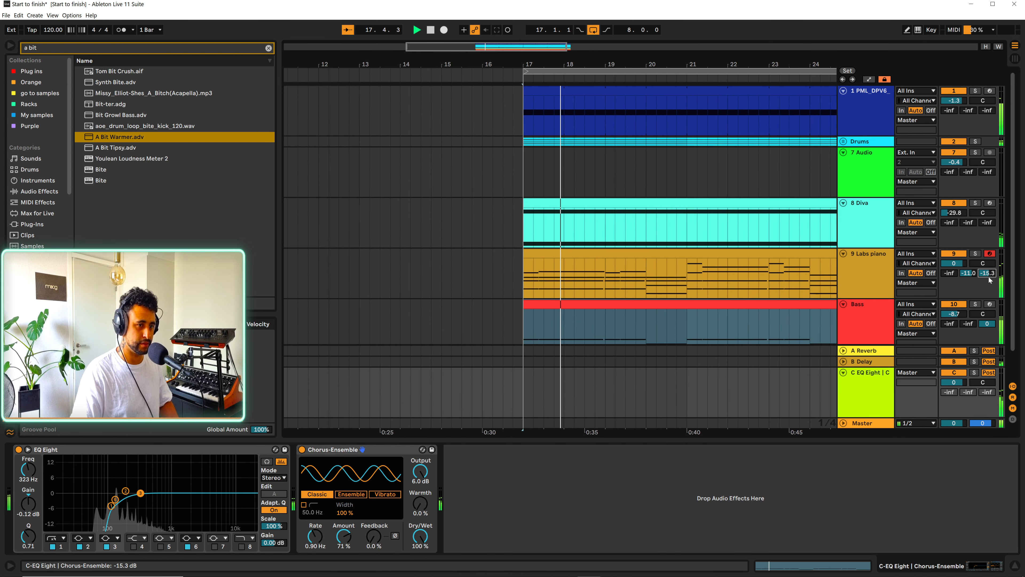
pyautogui.moveTo(990, 280); pyautogui.dragTo(989, 281)
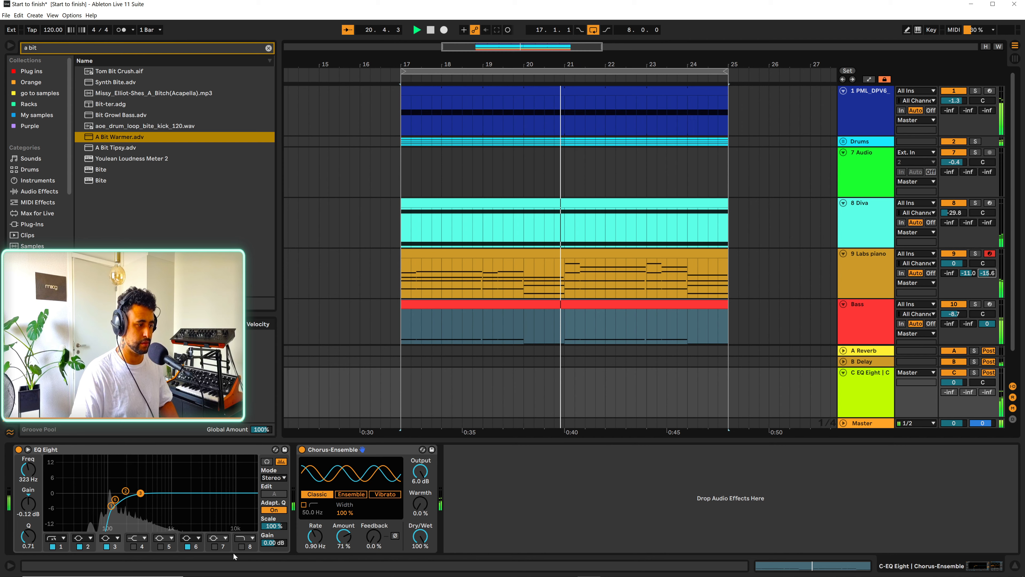
pyautogui.press('space')
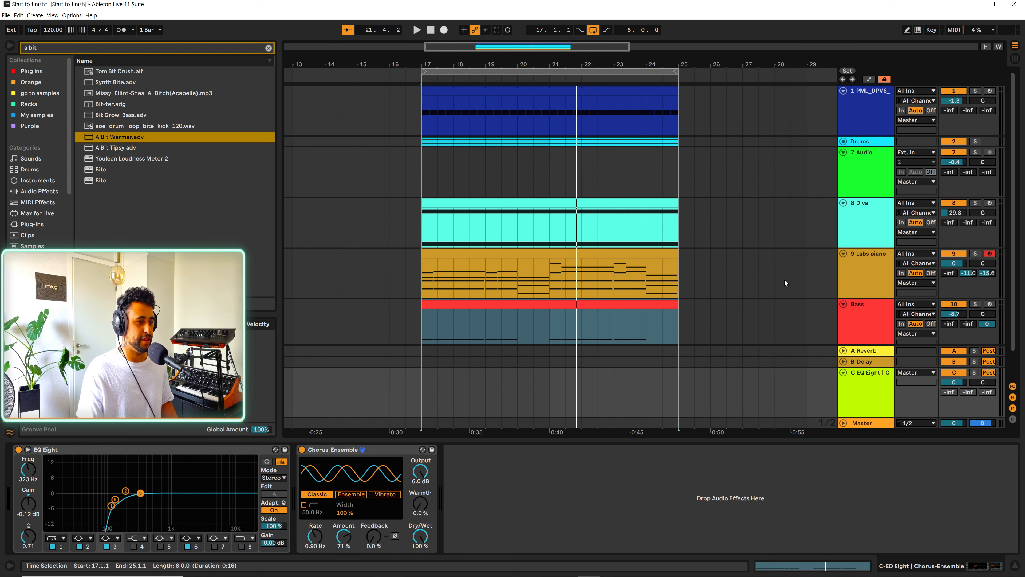
# Select the Bass track to show its device chain.
pyautogui.scroll(-1, 784, 279)
pyautogui.click(860, 300)
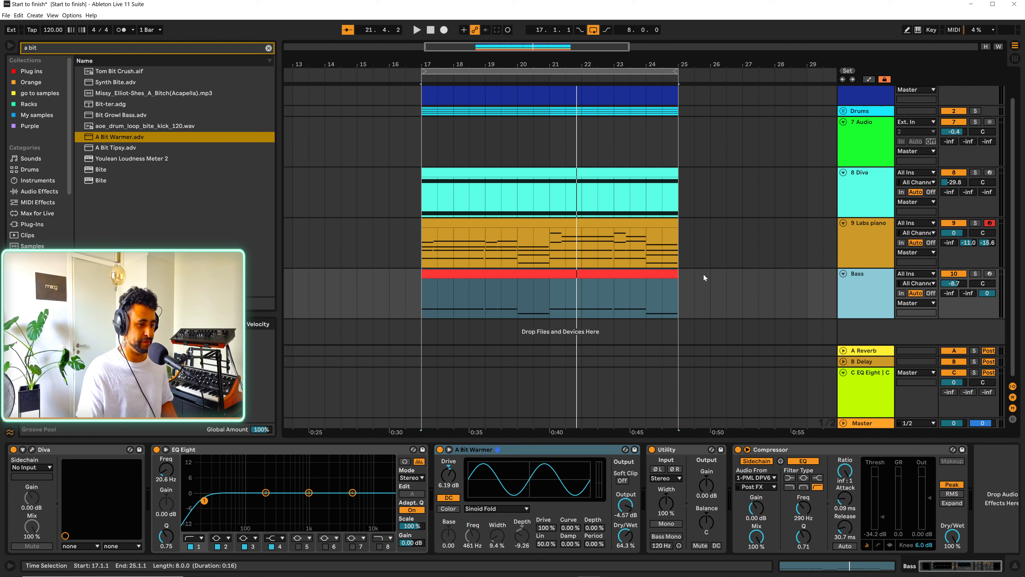